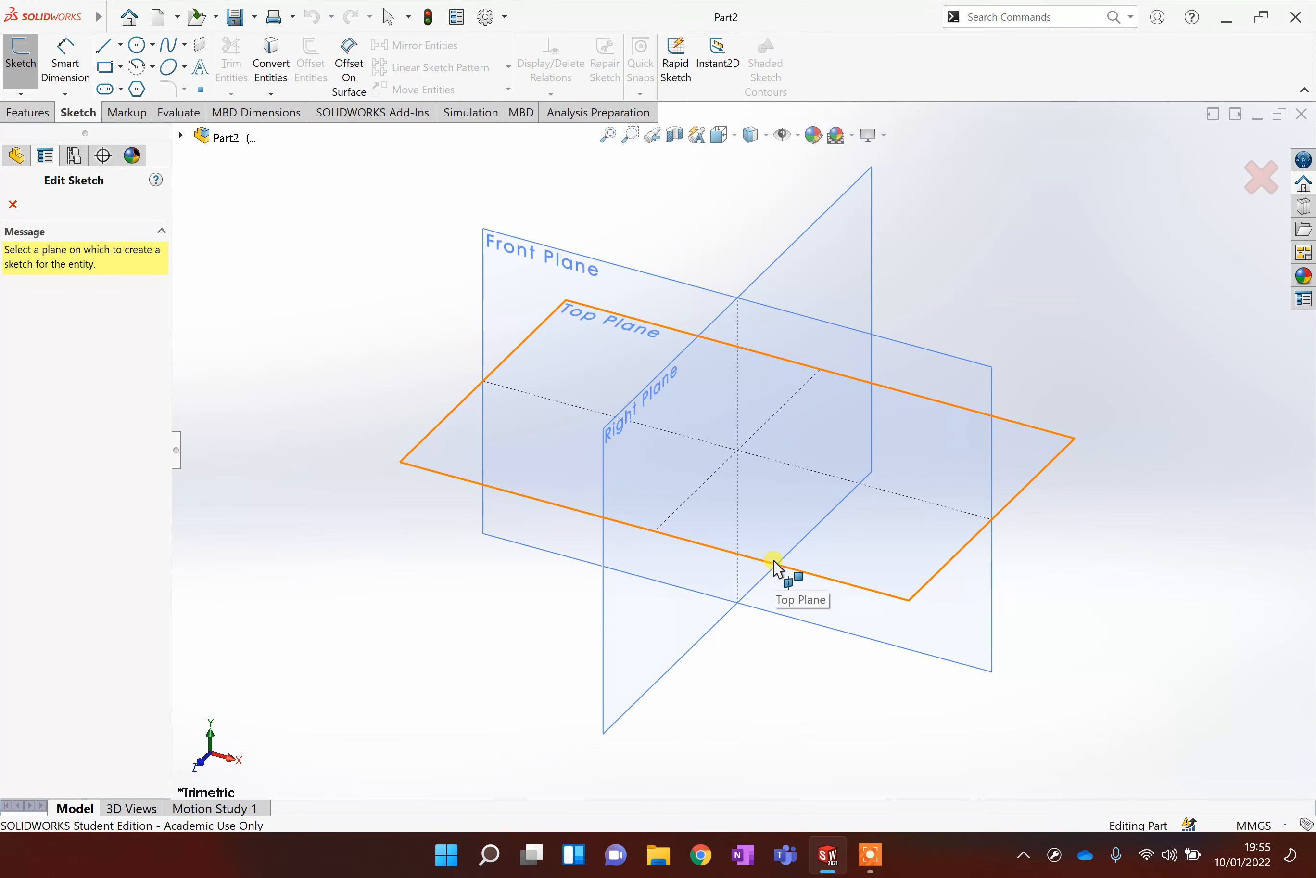
Start a sketch on the Top Plane and draw a circle of about 129 mm diameter near the origin.
click(738, 541)
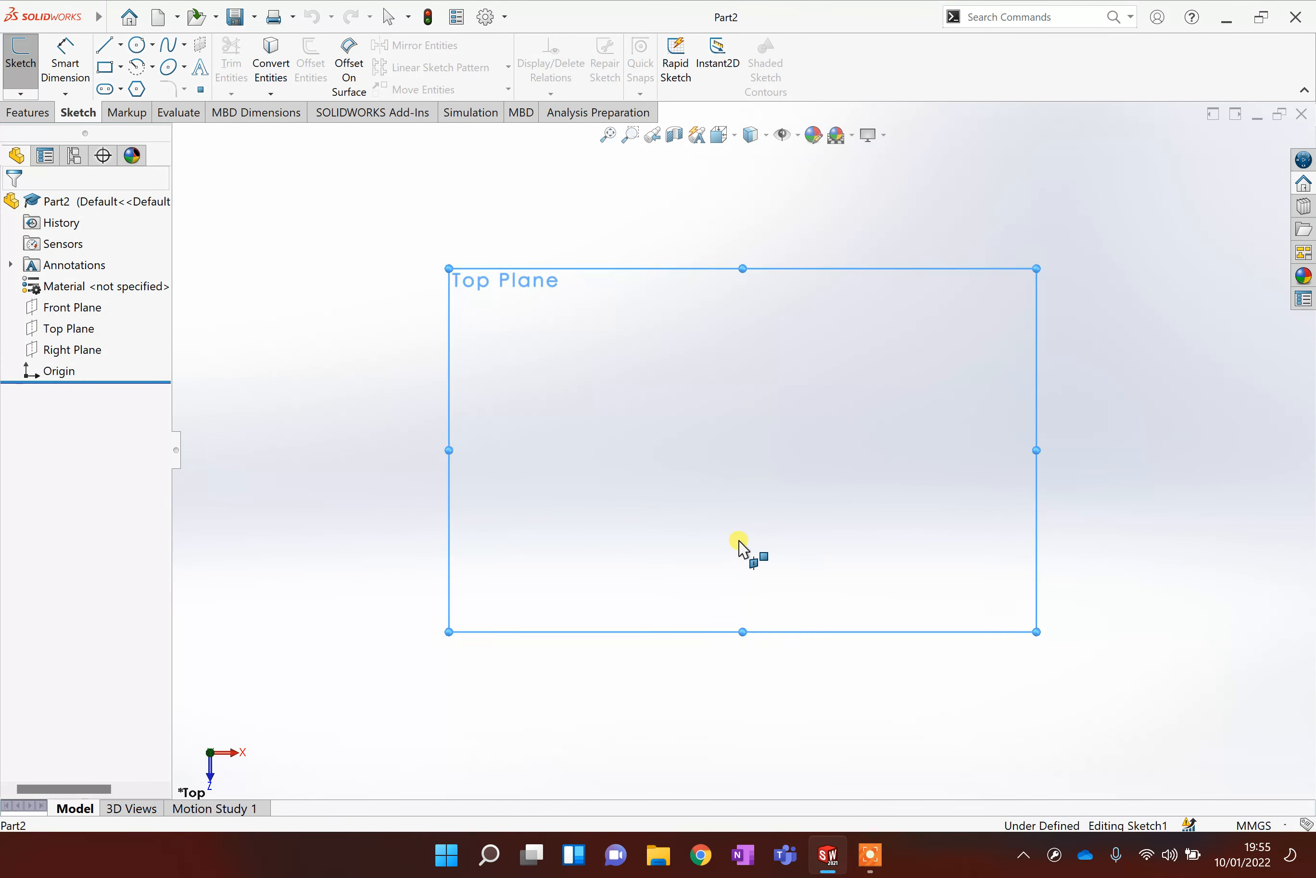
click(720, 483)
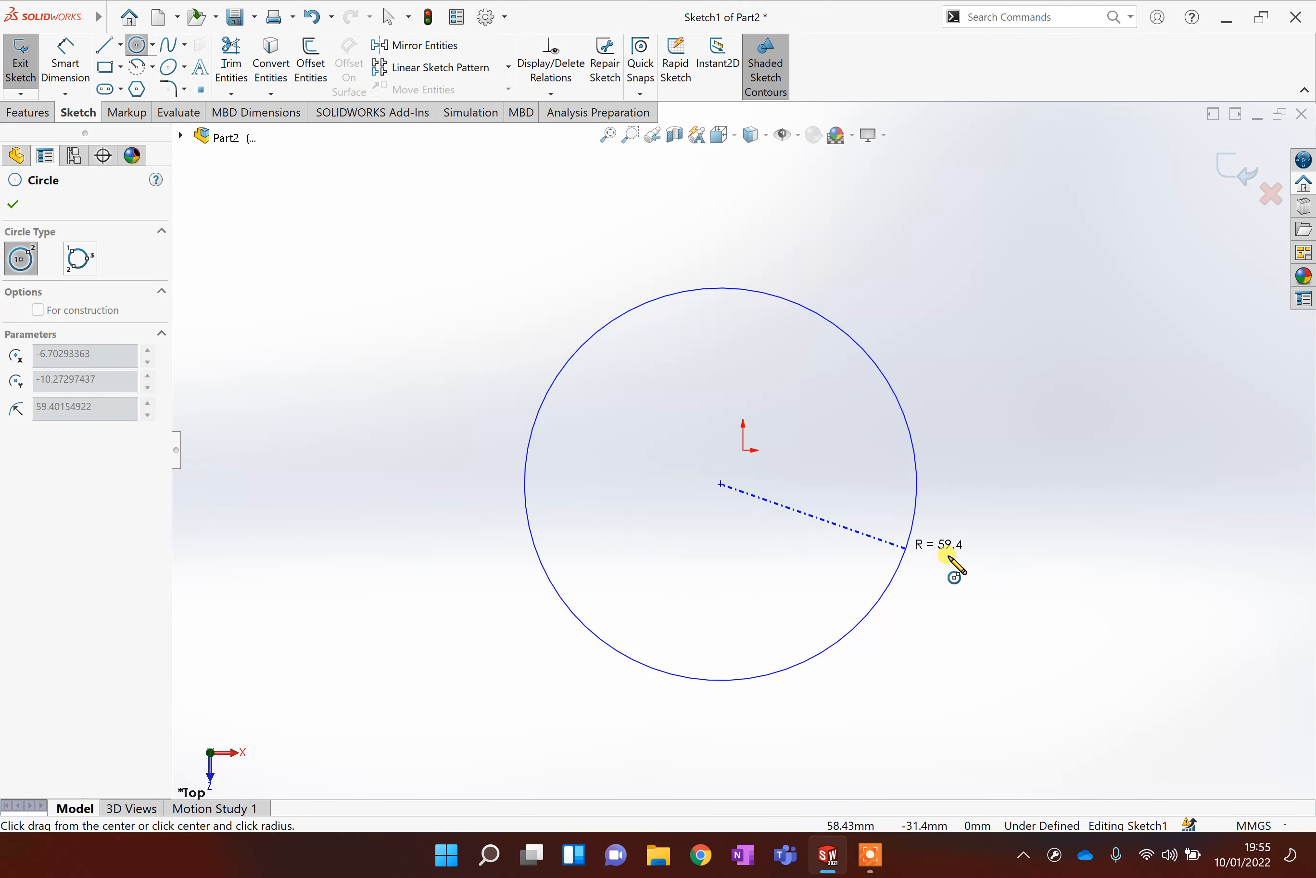
click(929, 547)
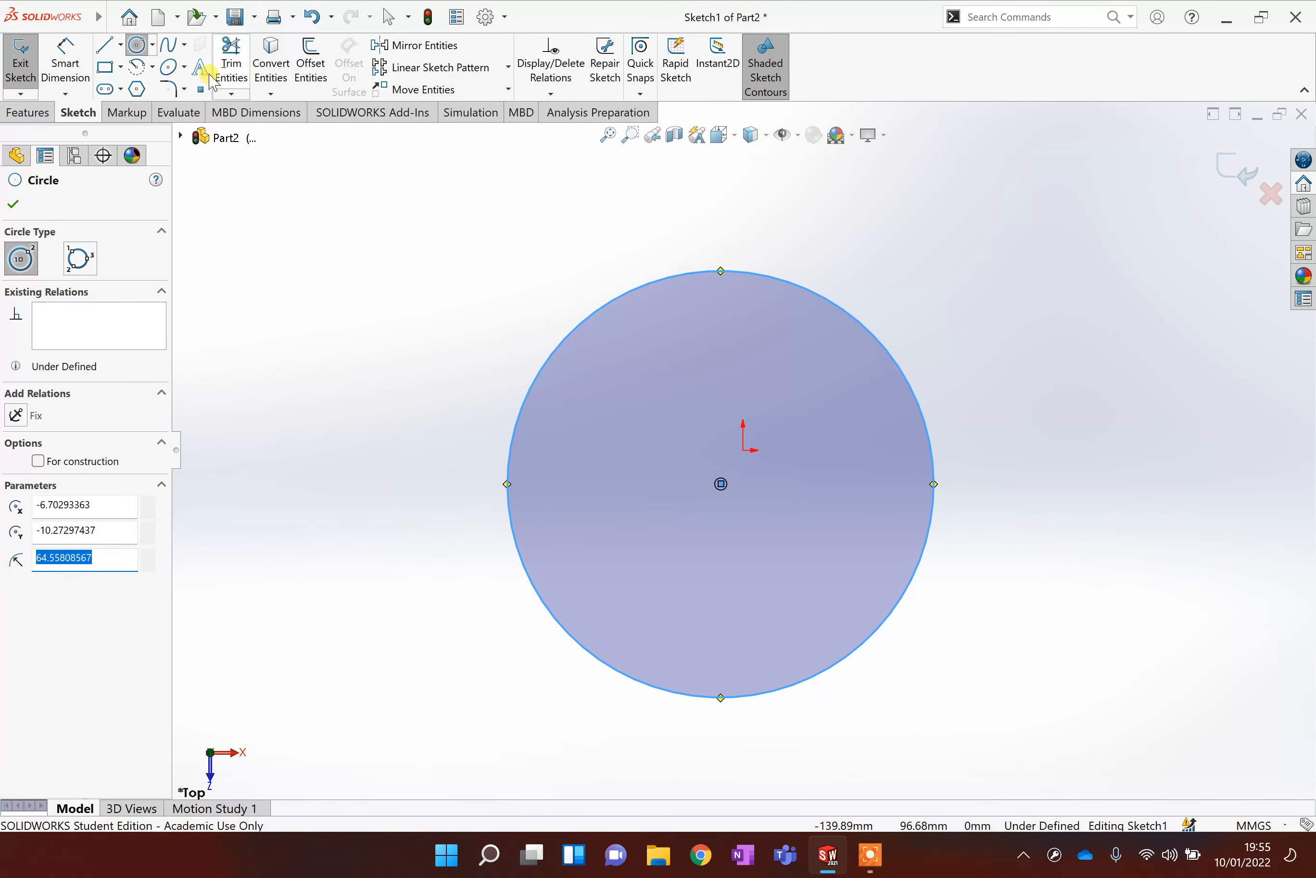
Dimension the circle's diameter and set it to 150 mm.
click(83, 47)
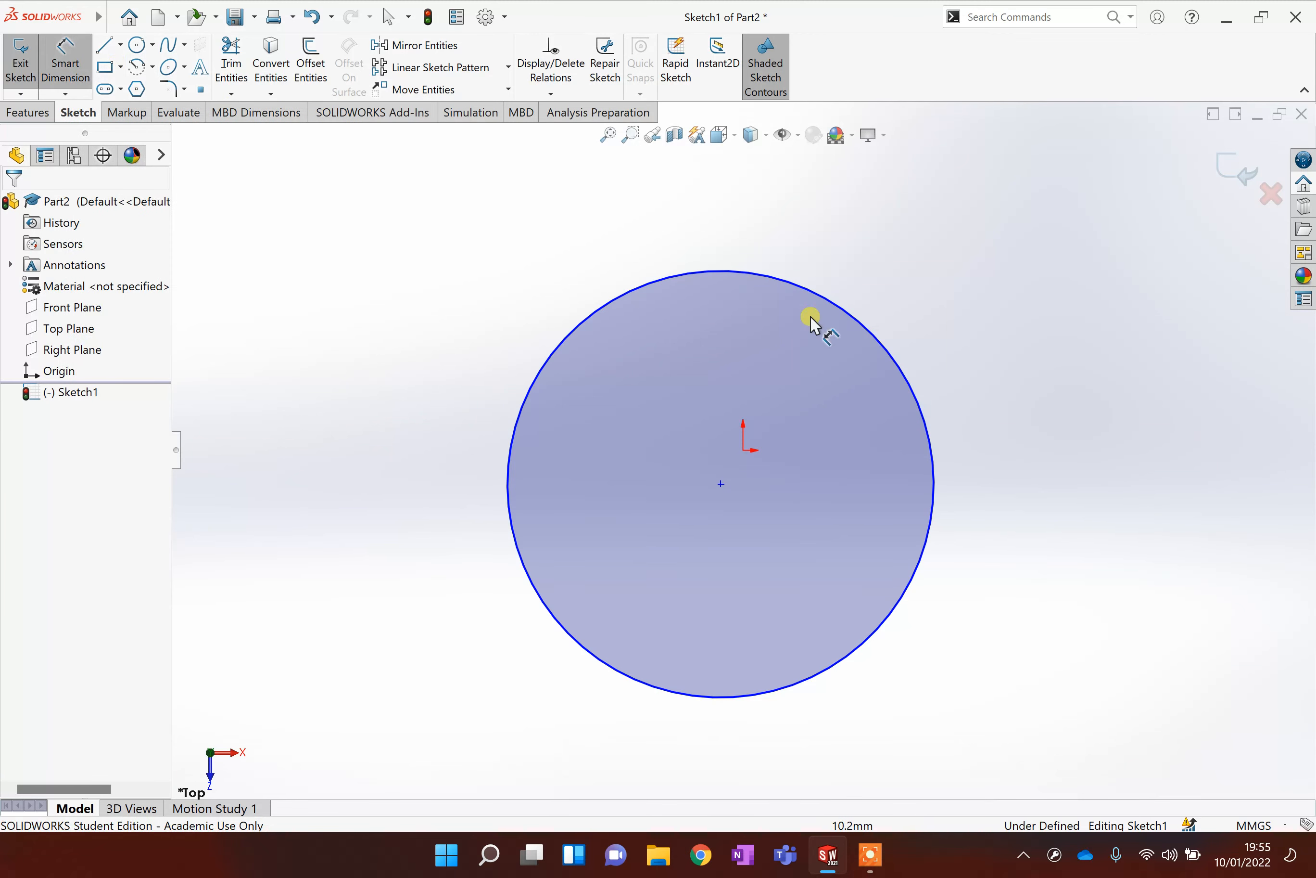
click(878, 338)
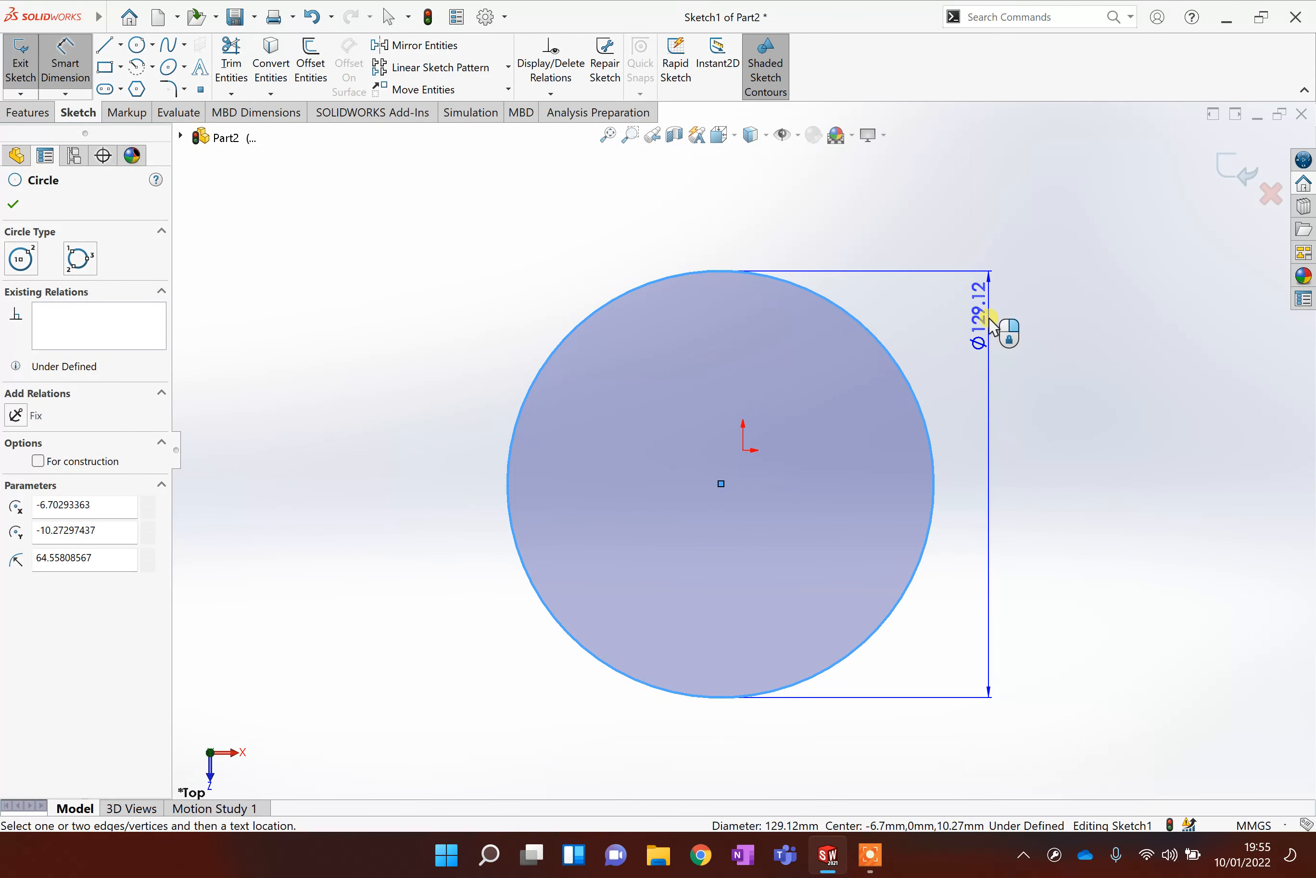
click(991, 329)
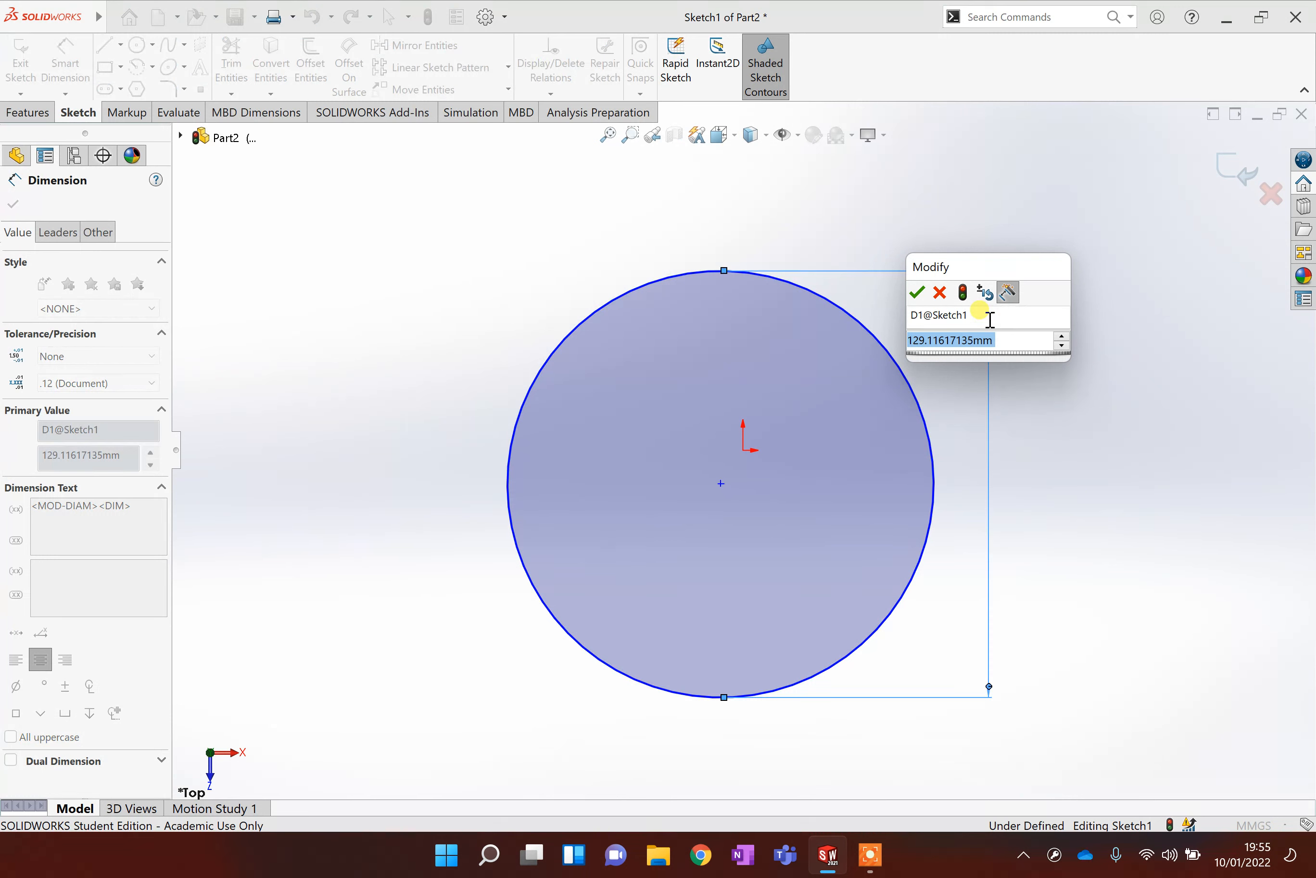
text(150)
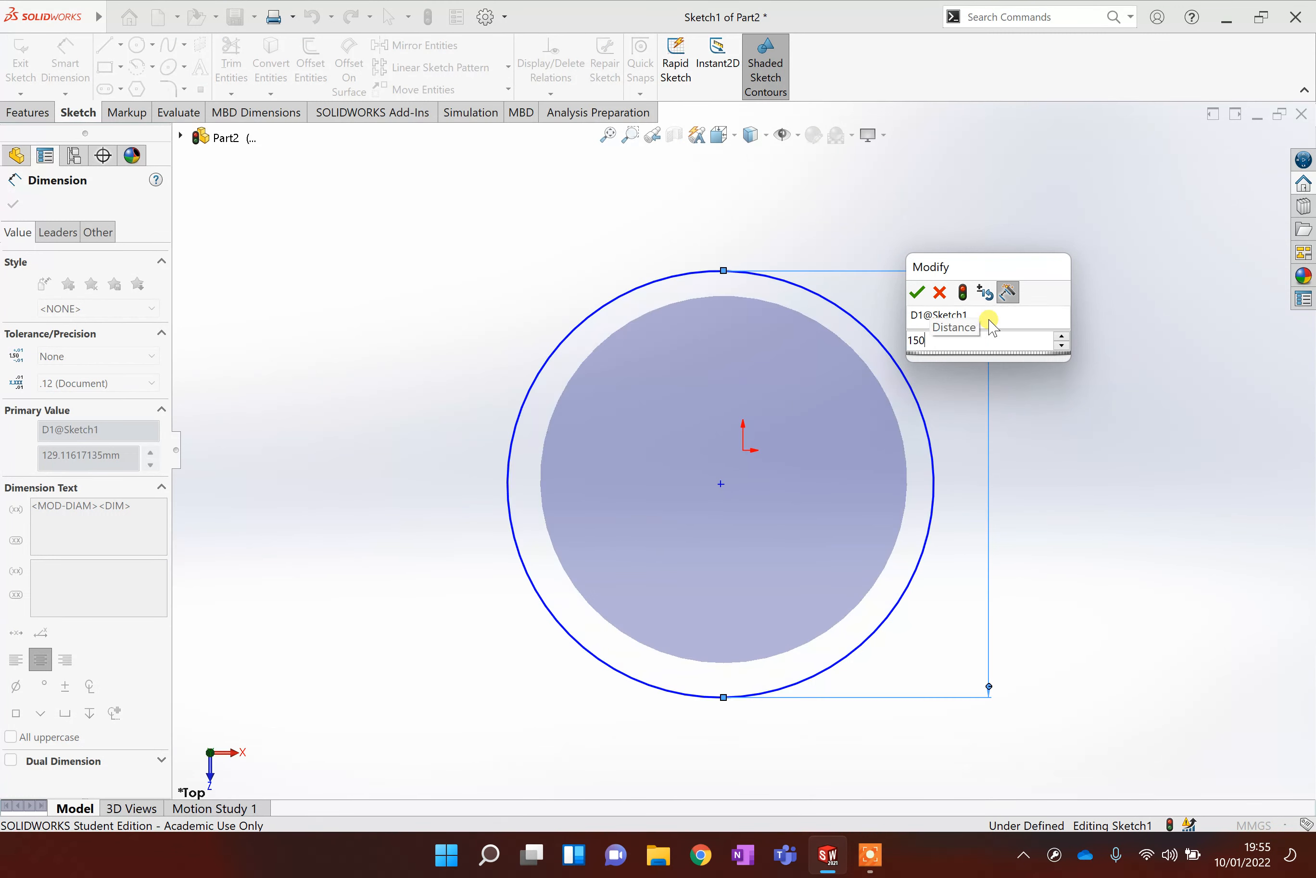
key(Return)
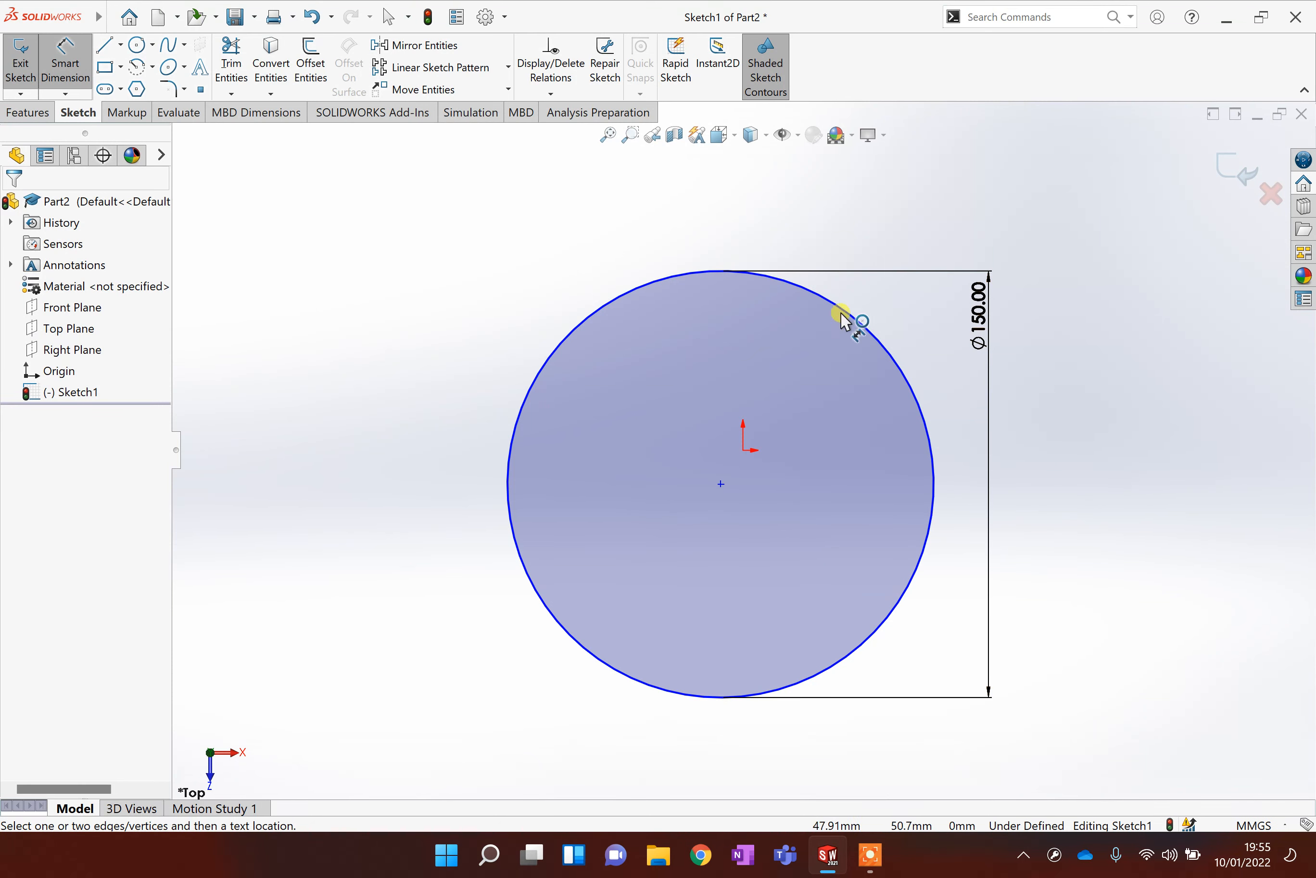
Draw a corner rectangle about 154 by 157 mm overlapping the circle's left half.
scroll(870, 371, down, 1)
scroll(858, 407, up, 1)
scroll(747, 362, up, 1)
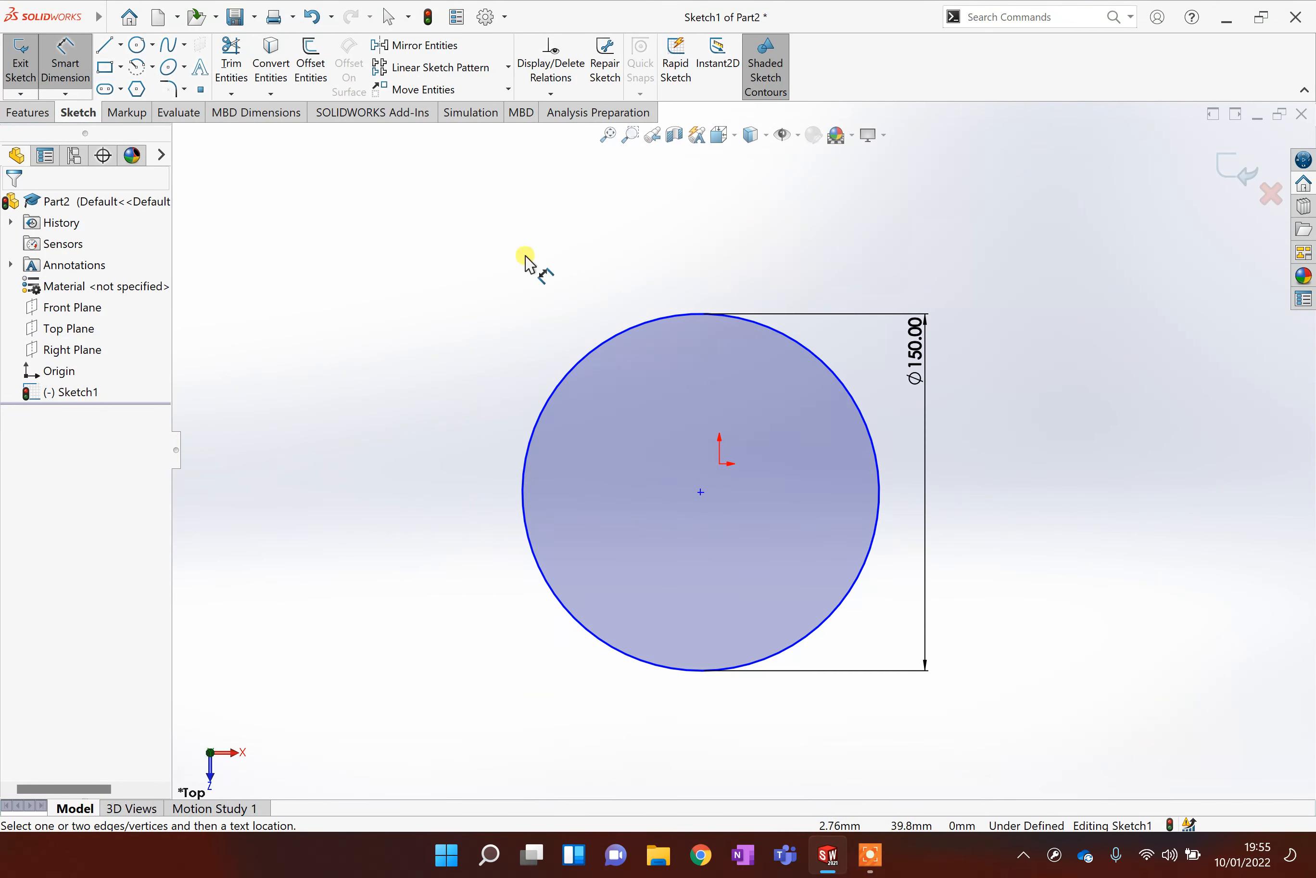
click(105, 68)
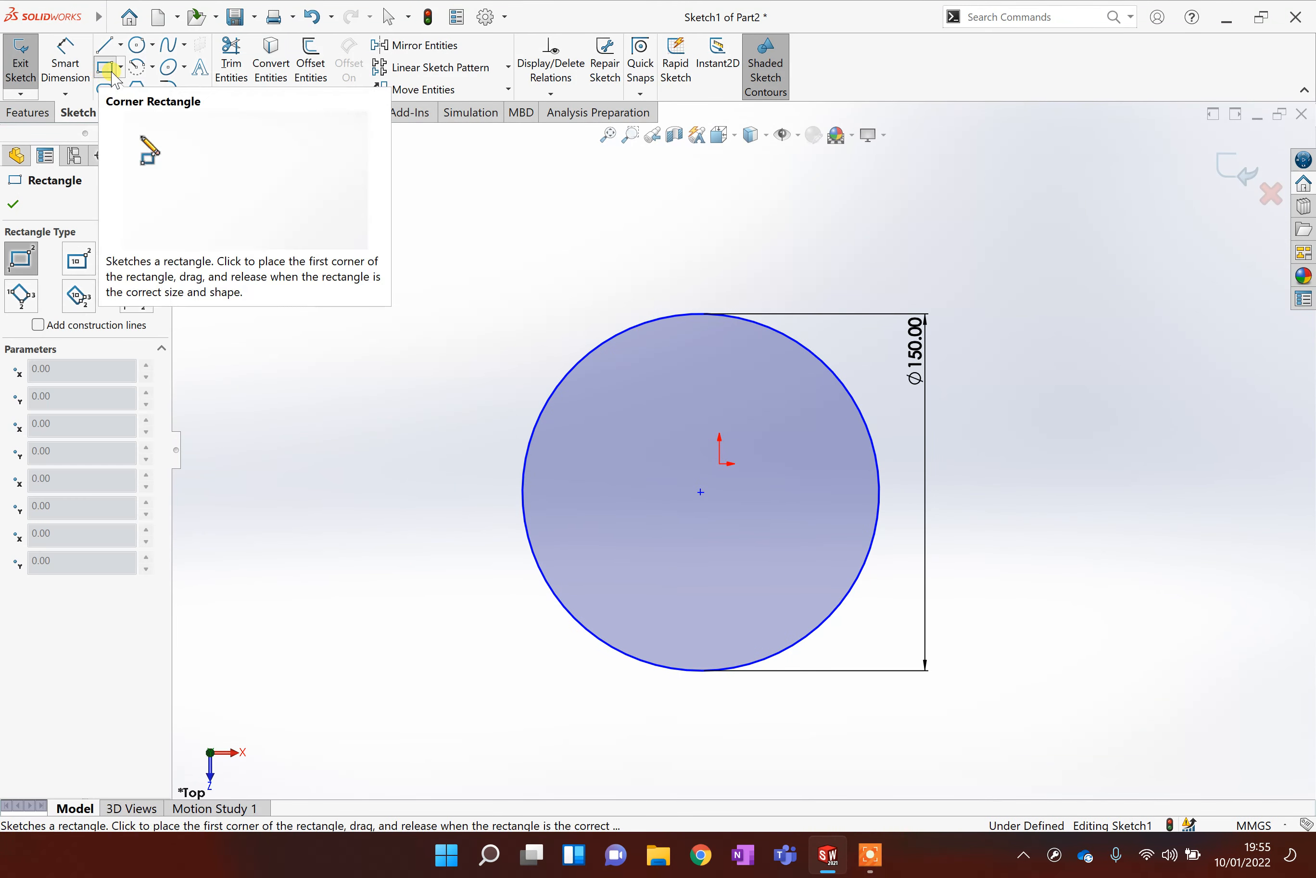
mouse_move(265, 307)
mouse_down()
mouse_move(529, 579)
mouse_move(608, 685)
mouse_move(633, 697)
mouse_move(641, 673)
mouse_move(630, 681)
mouse_up()
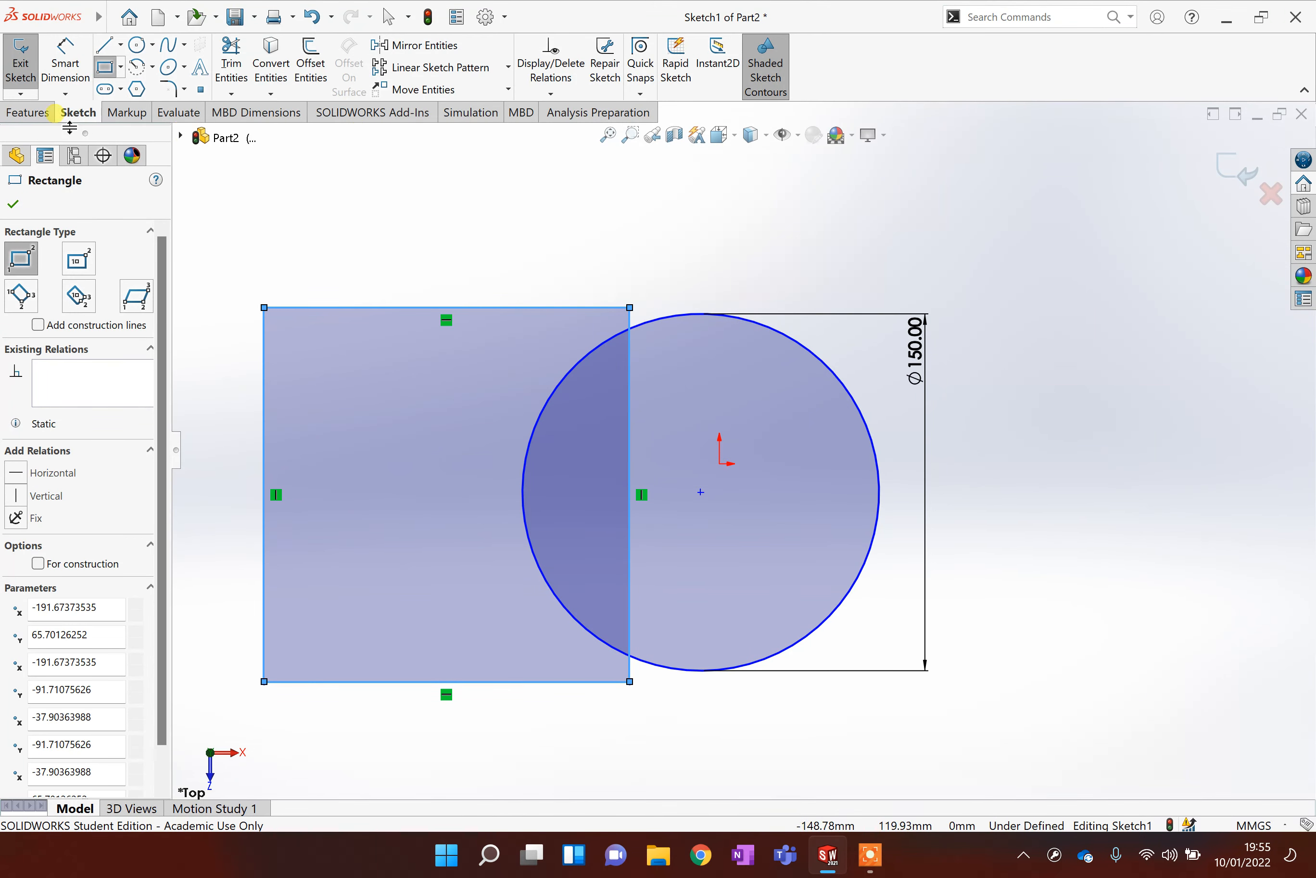
click(15, 204)
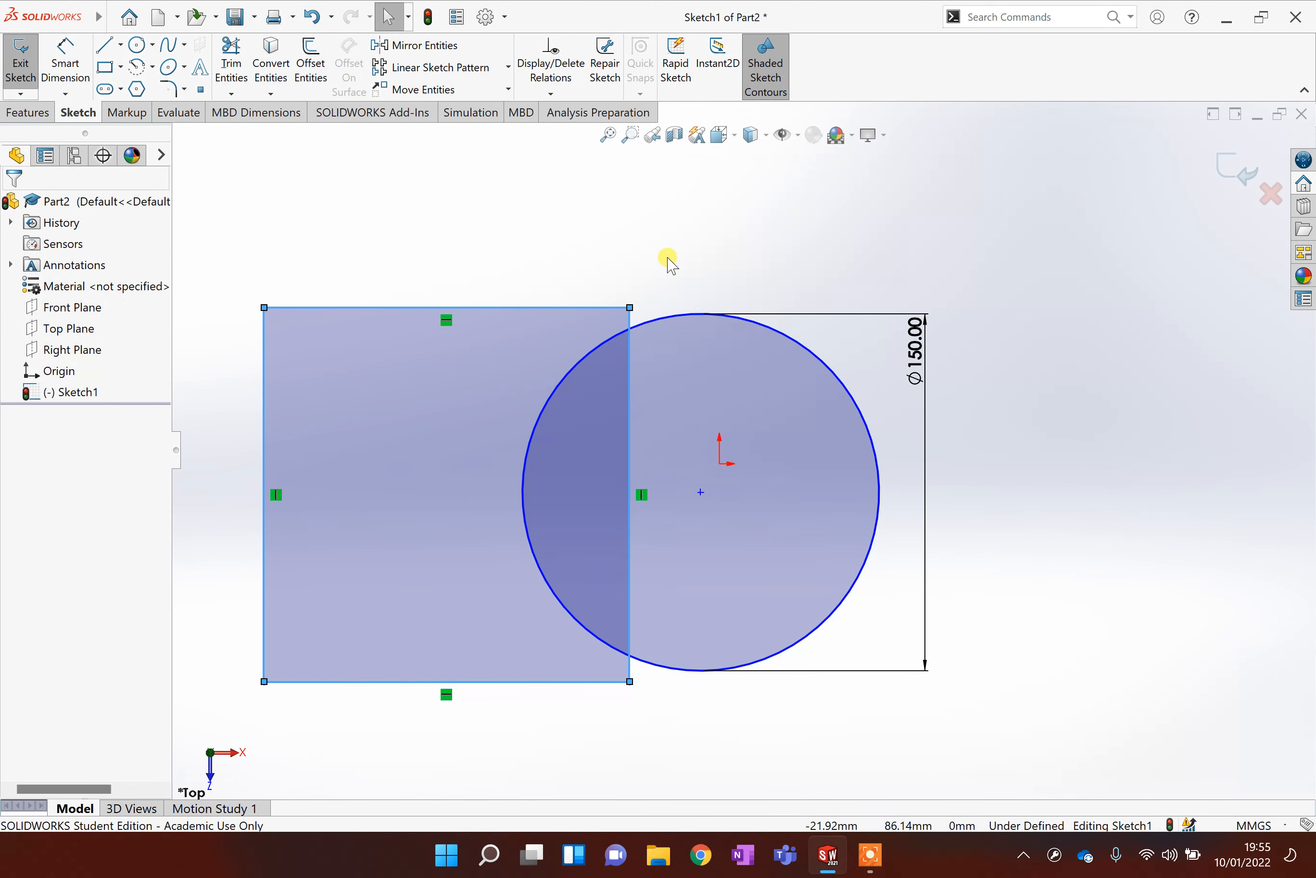
Snap the rectangle's right corners onto the circle's top and bottom points.
drag(630, 307, 646, 323)
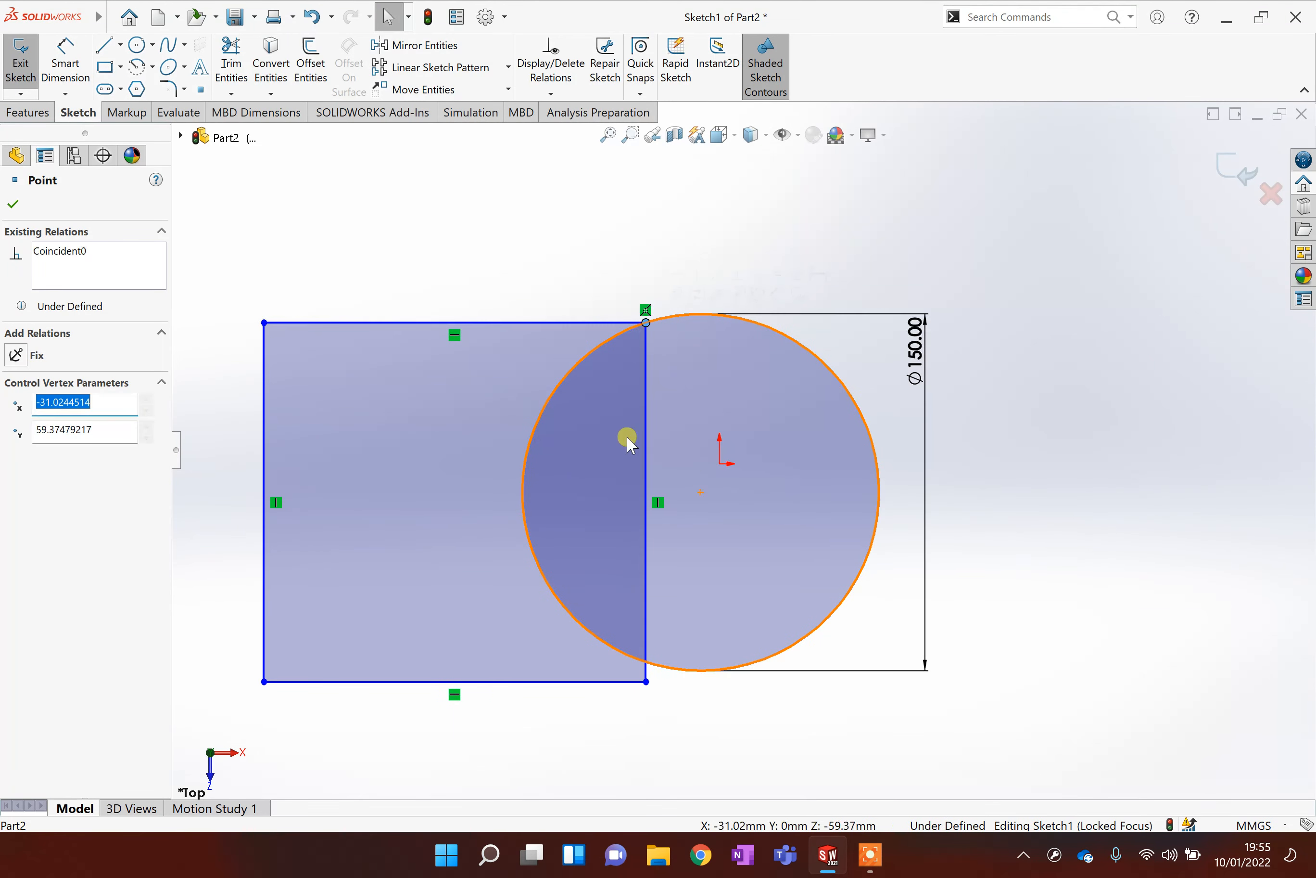
drag(646, 681, 679, 677)
scroll(694, 371, up, 2)
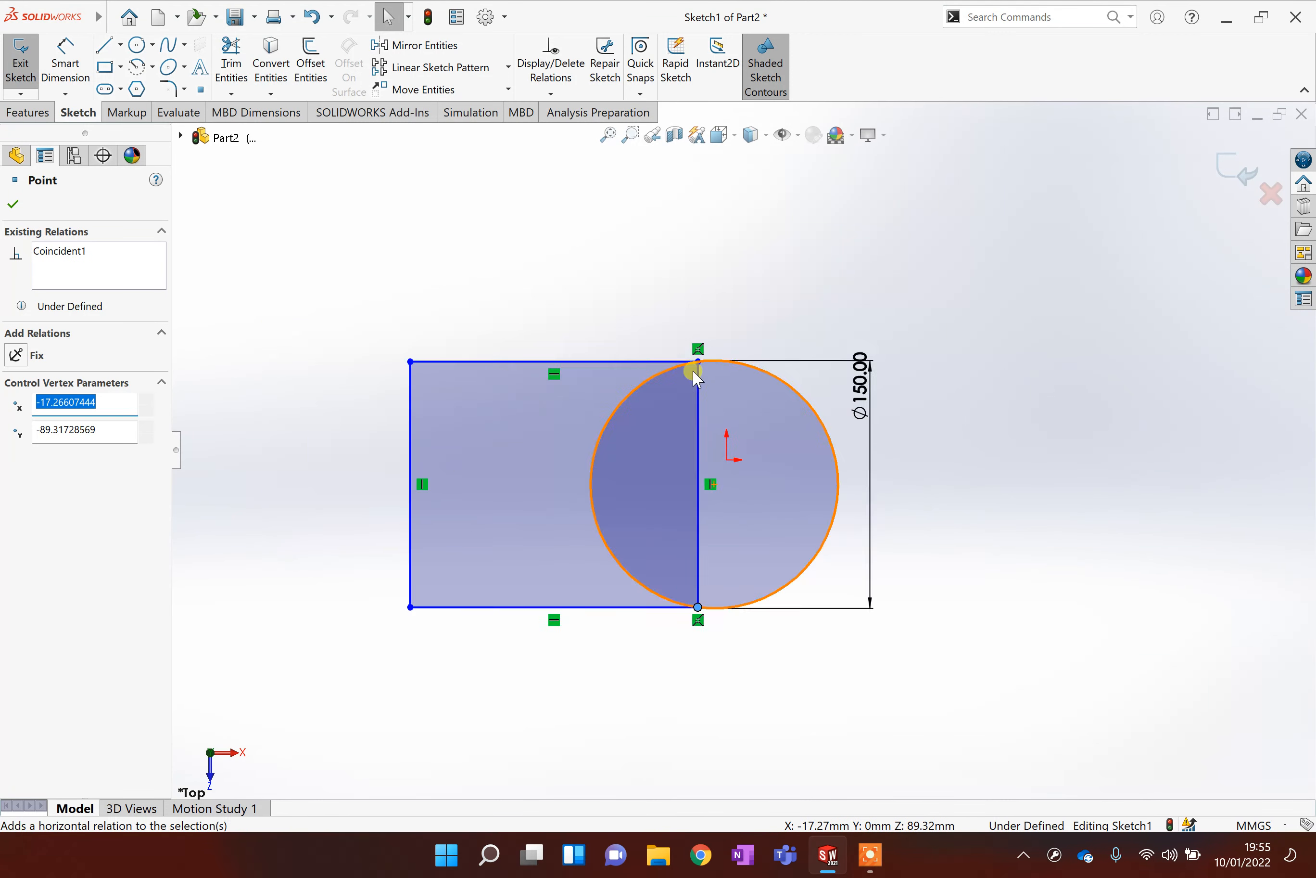
scroll(697, 376, down, 2)
Try to add a collinear relation between the selected sketch entities, and undo it.
mouse_move(732, 416)
mouse_down()
mouse_move(757, 420)
mouse_move(635, 376)
mouse_move(730, 359)
mouse_move(656, 338)
mouse_move(667, 370)
mouse_move(700, 326)
mouse_move(657, 319)
mouse_up()
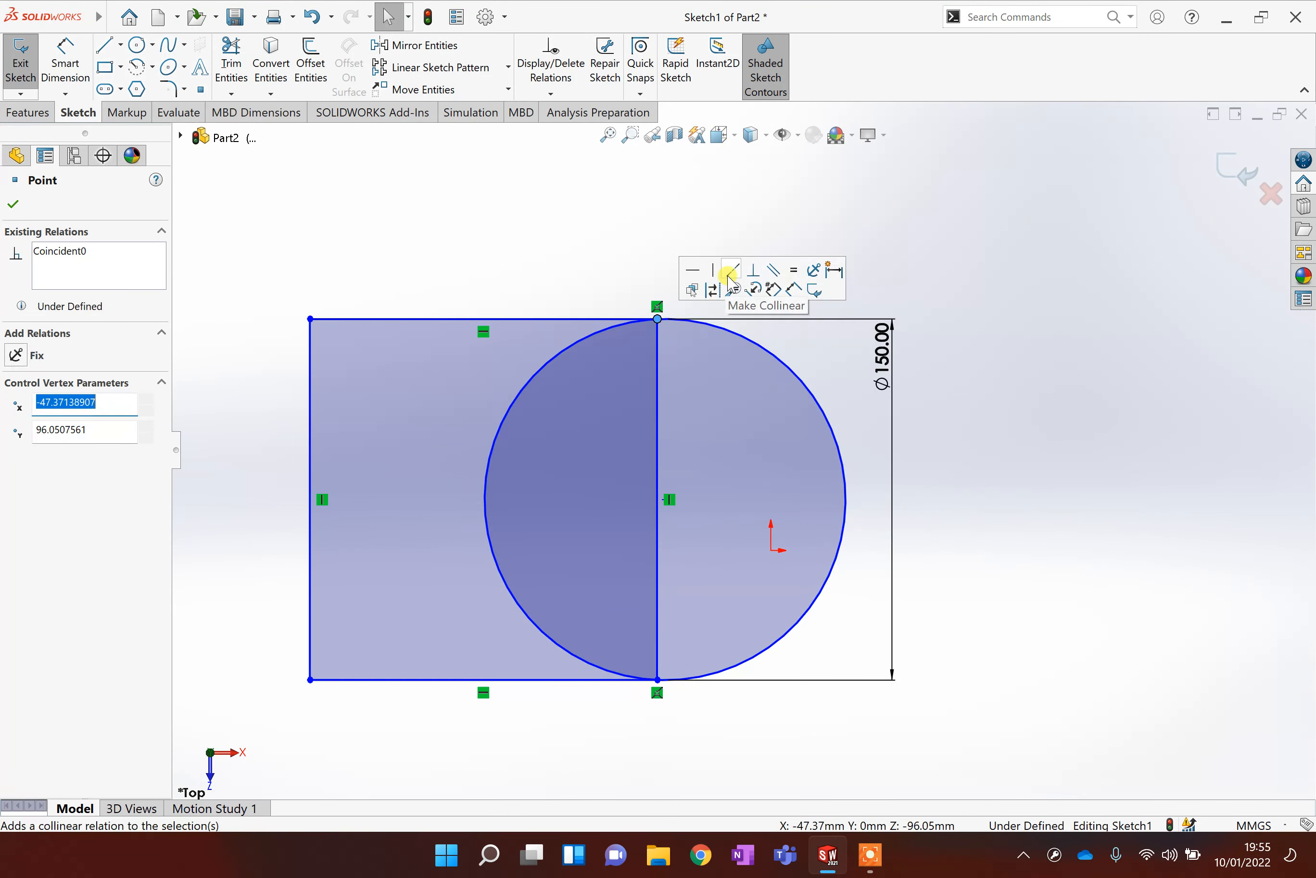
click(730, 272)
click(745, 237)
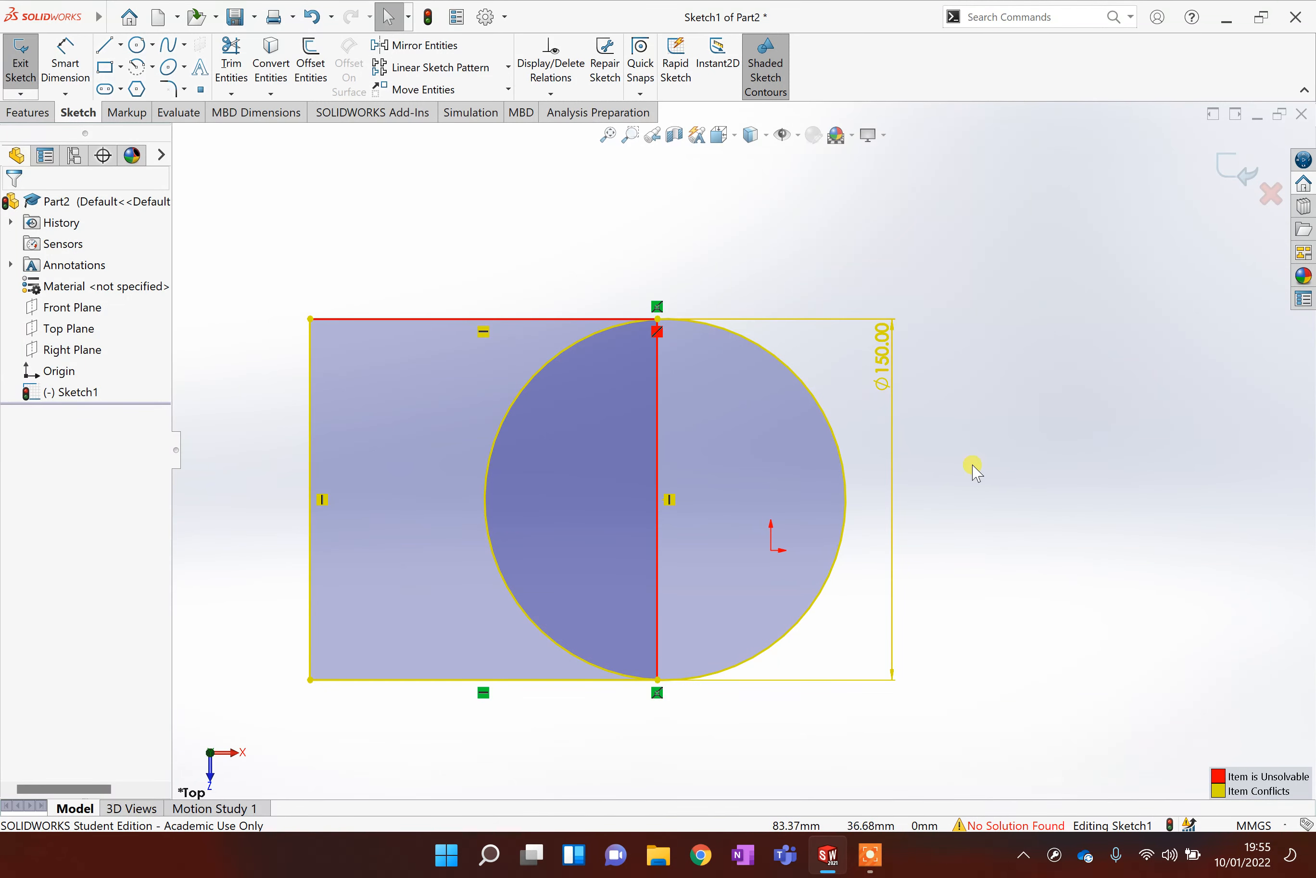
key(ctrl+z)
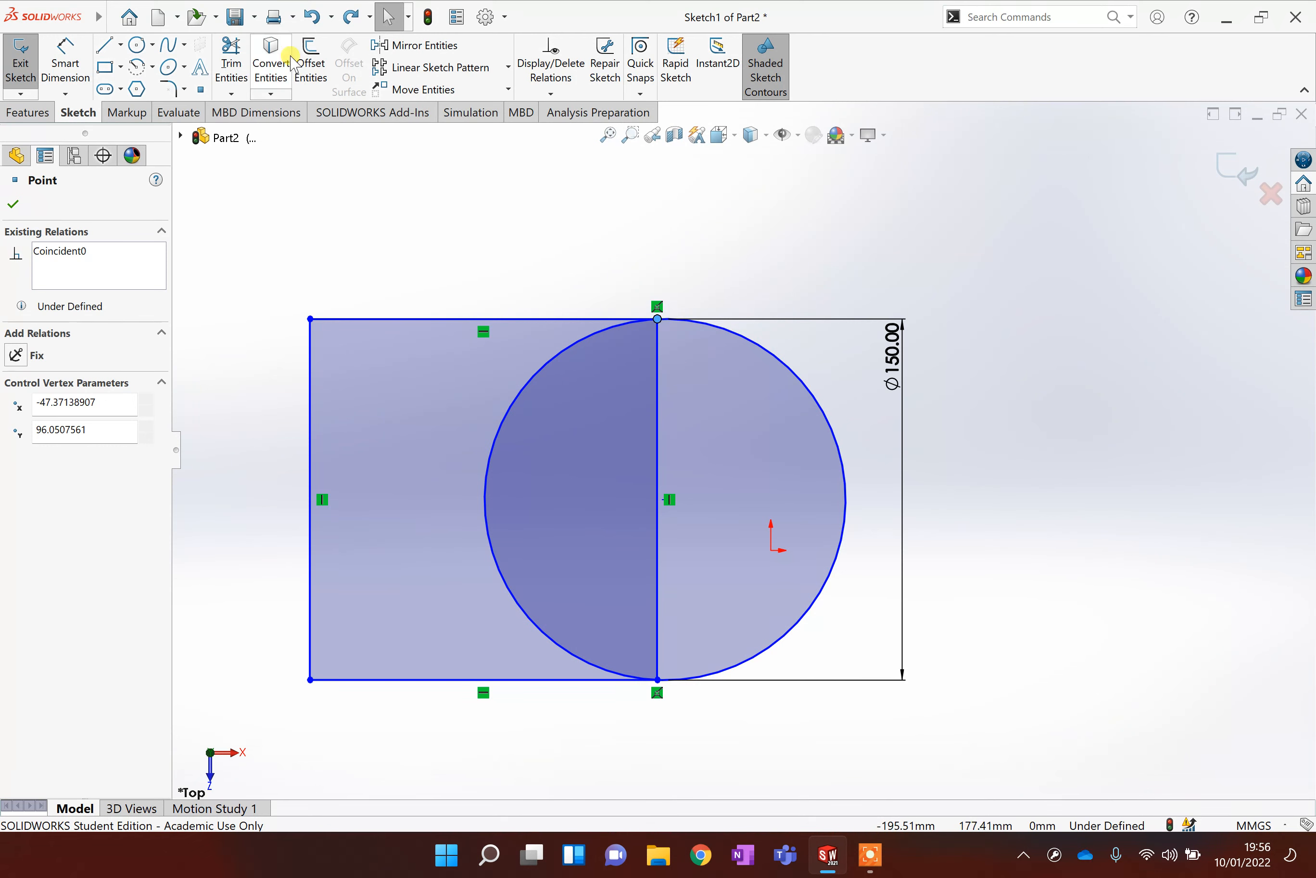
Trim away the circle's left arc and the rectangle's right edge to leave a D-shaped profile.
click(230, 57)
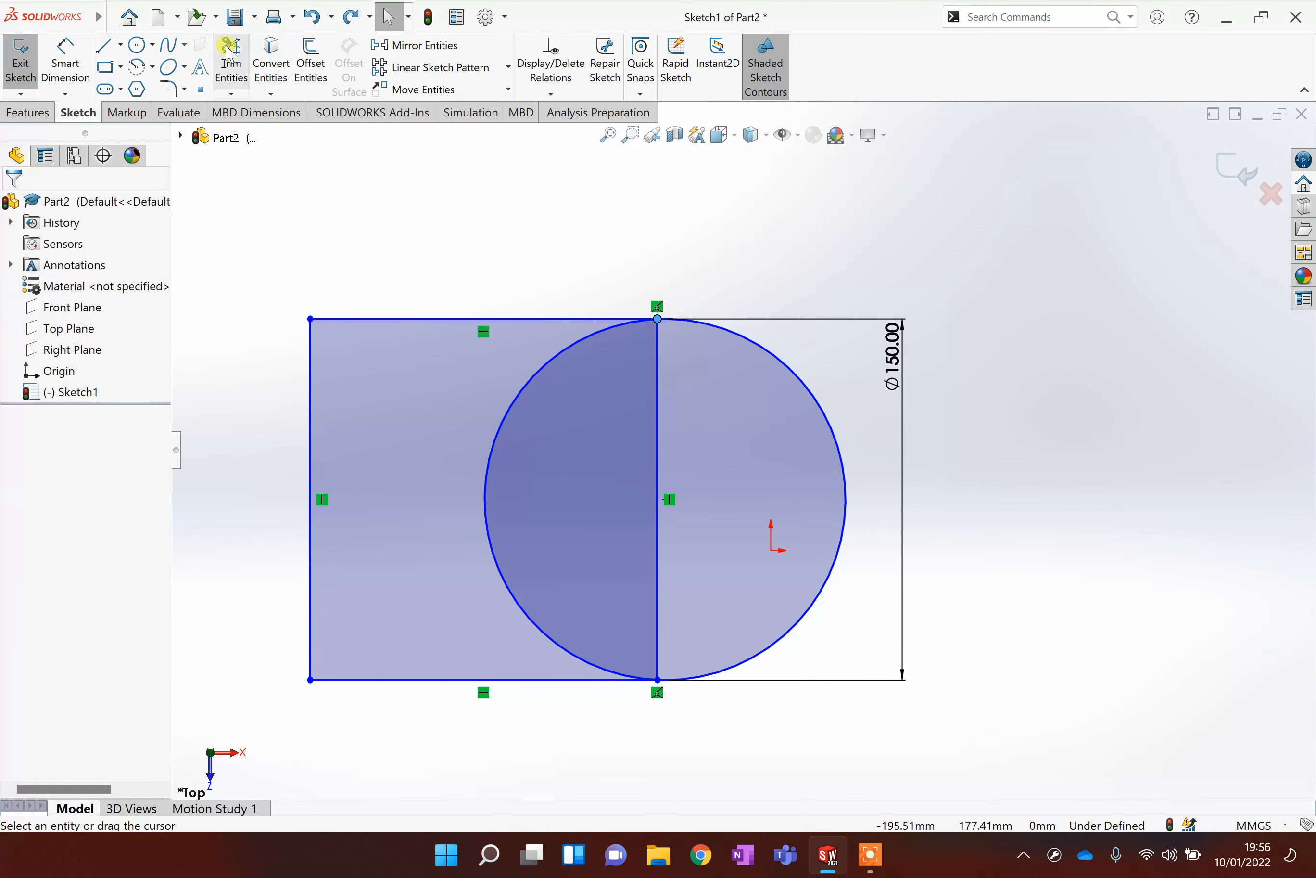
drag(439, 422, 534, 441)
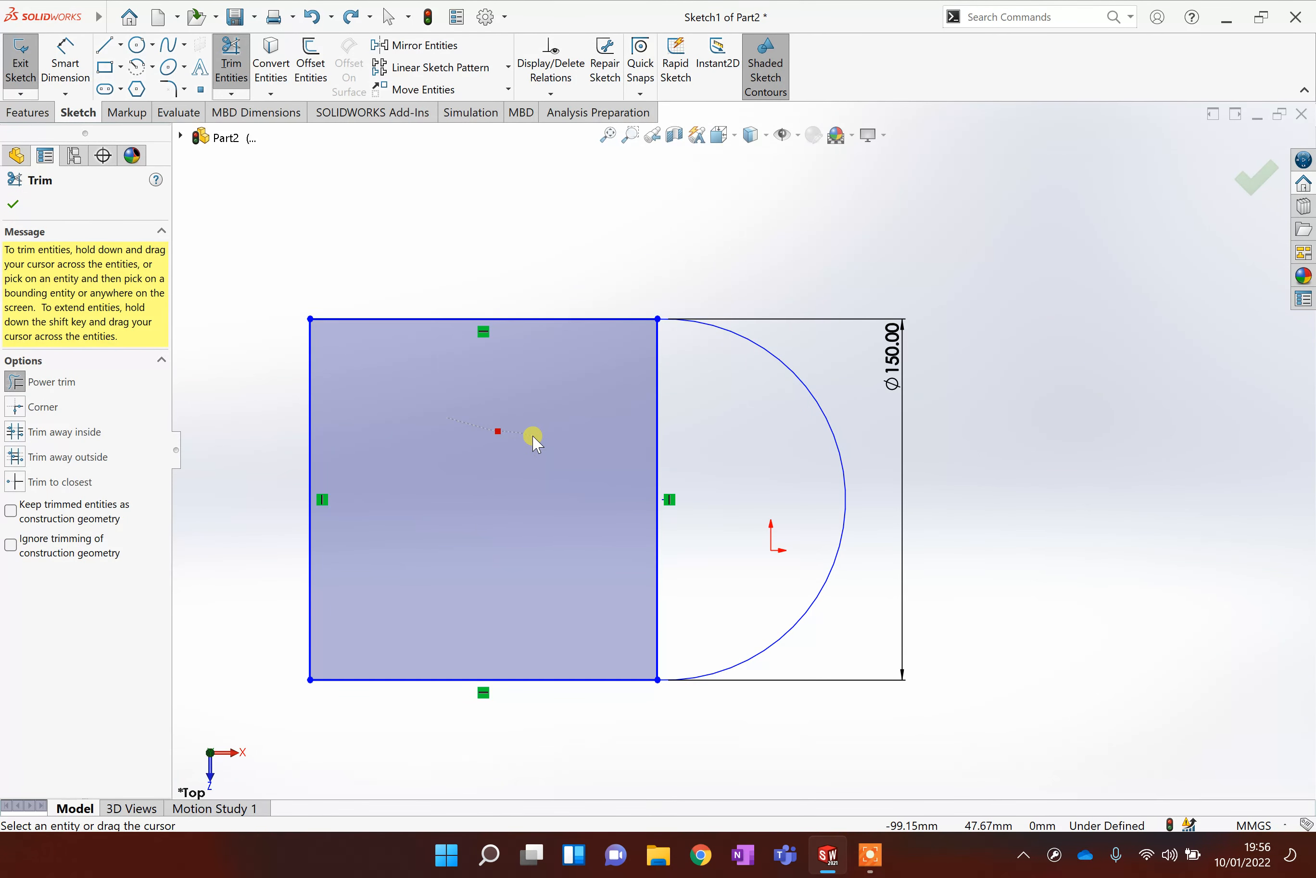
drag(647, 463, 678, 468)
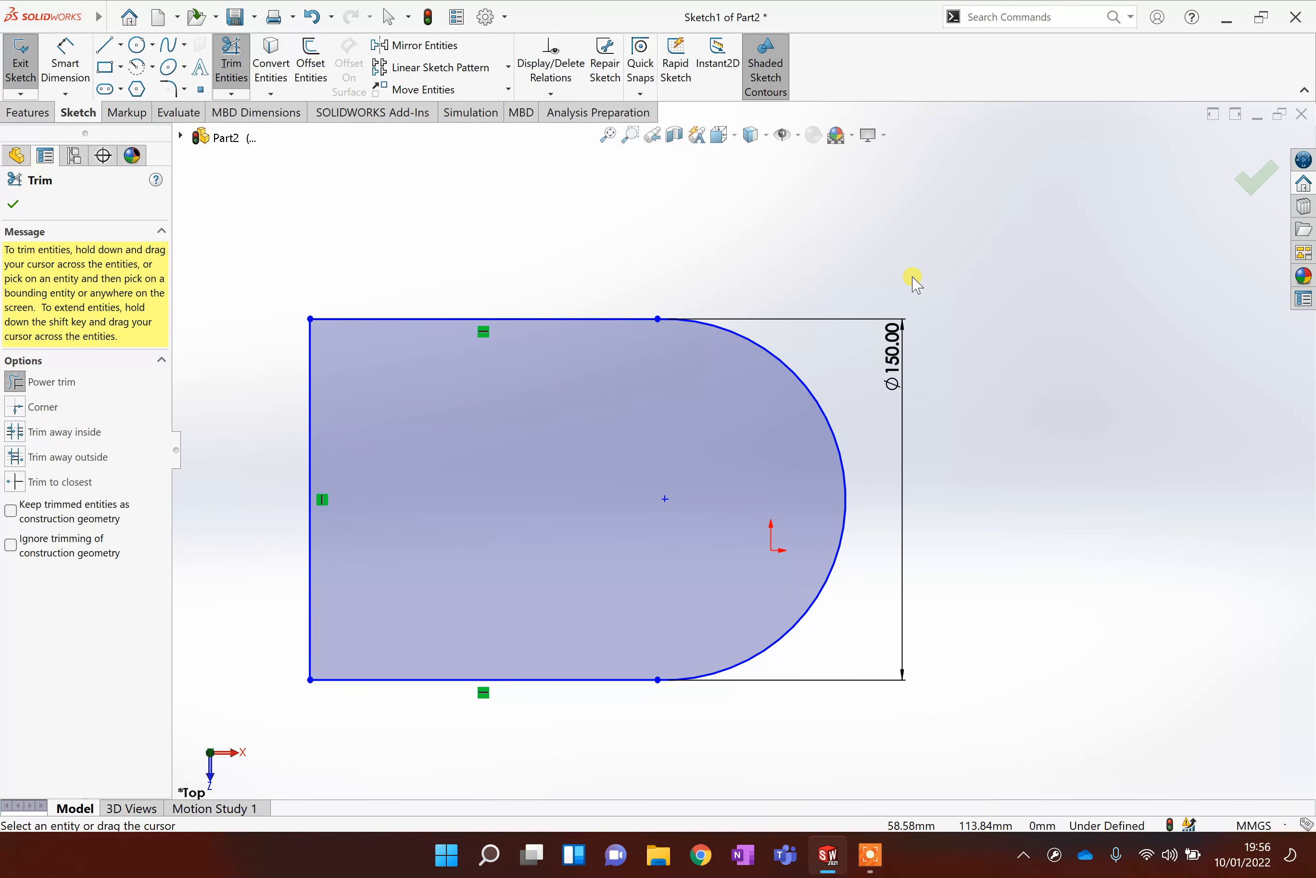
click(1253, 192)
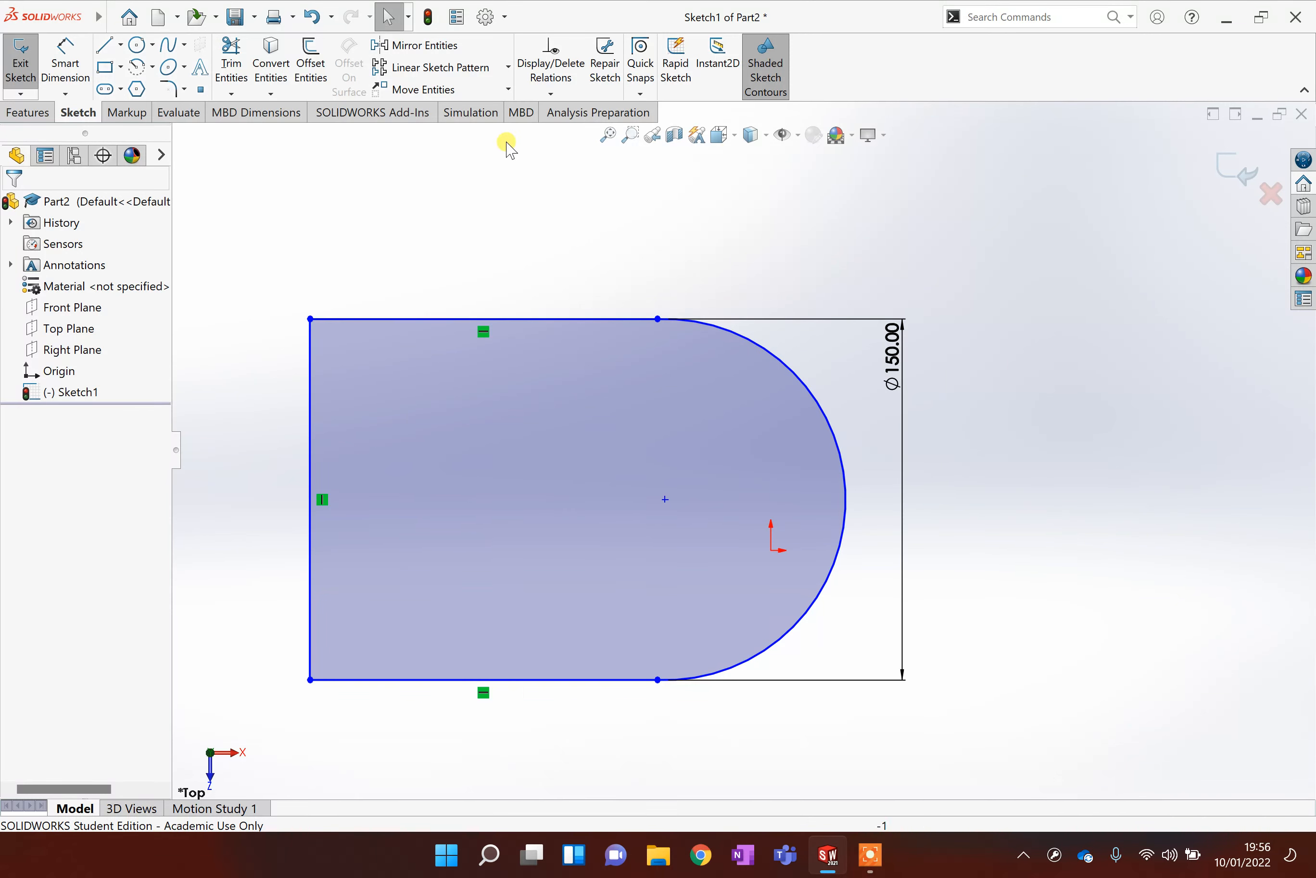
Extrude the D-shaped sketch as a boss 60 mm high.
click(45, 112)
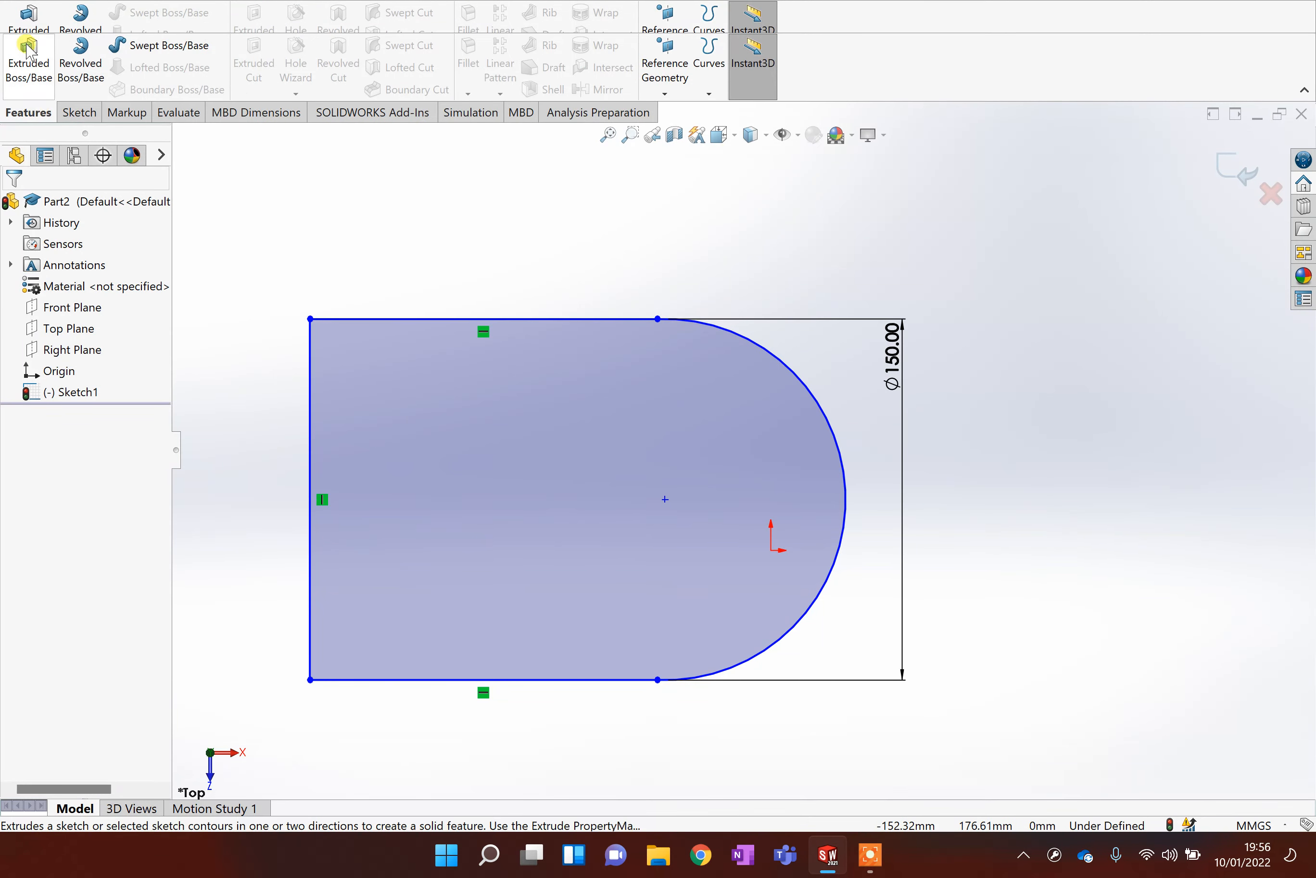
click(33, 71)
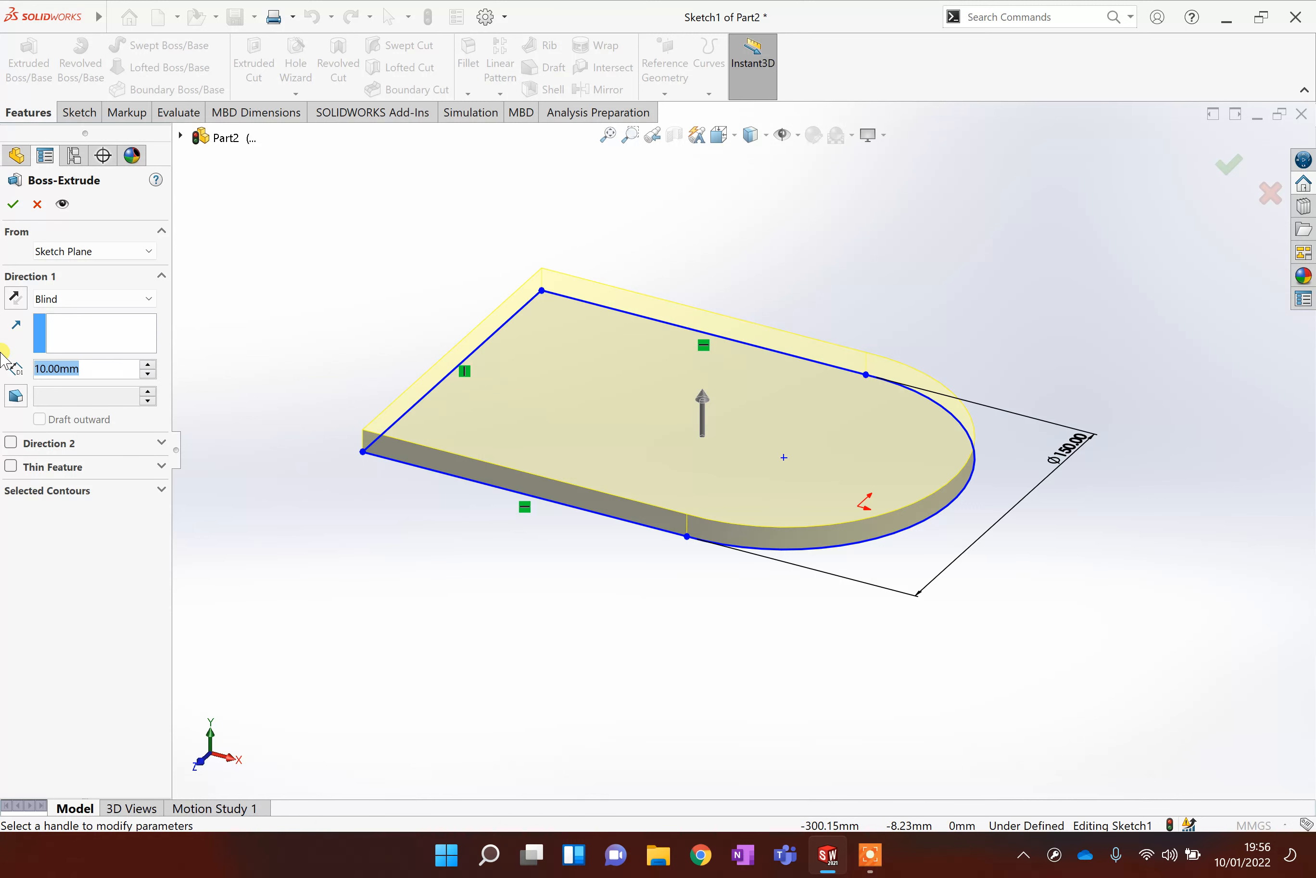
text(60)
key(Return)
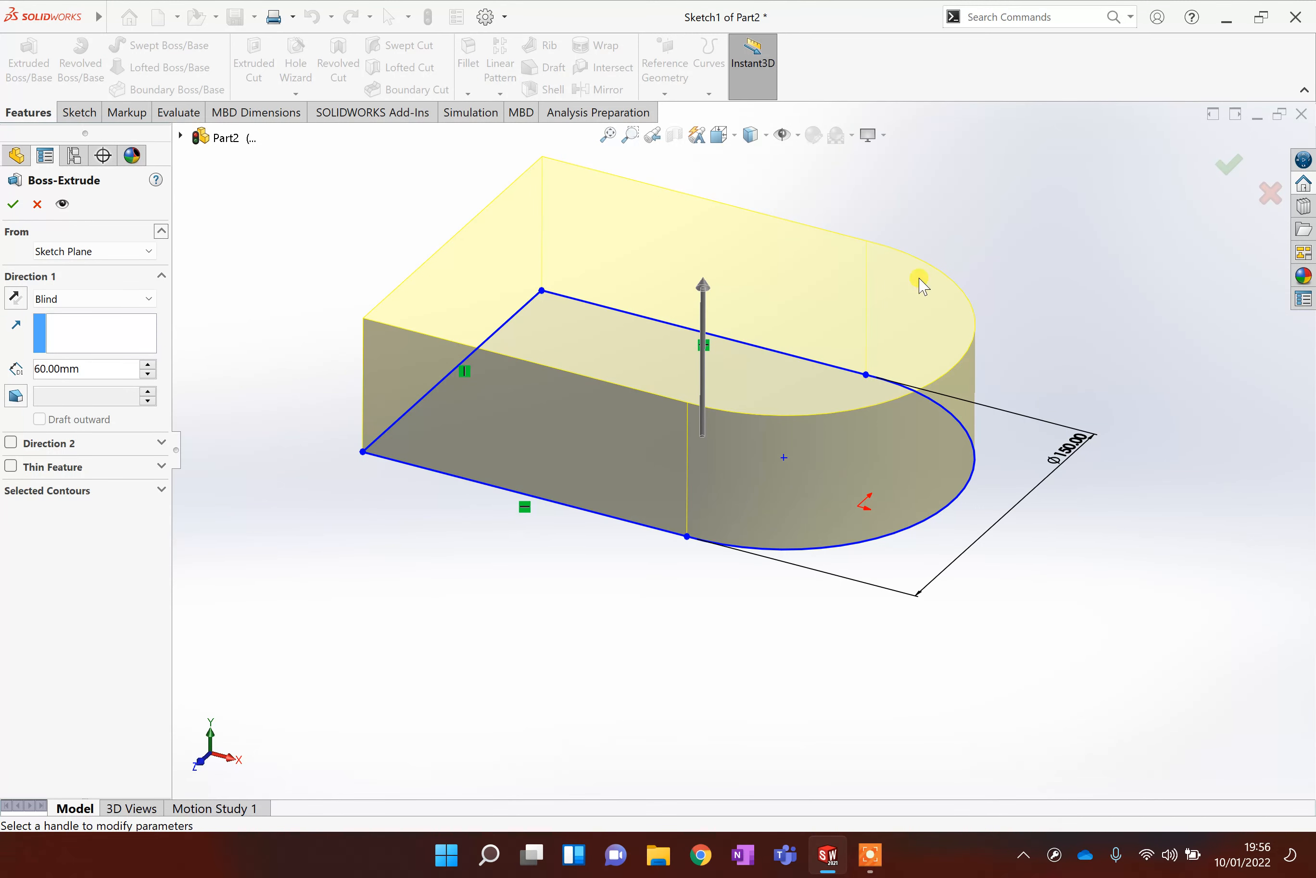
click(1227, 170)
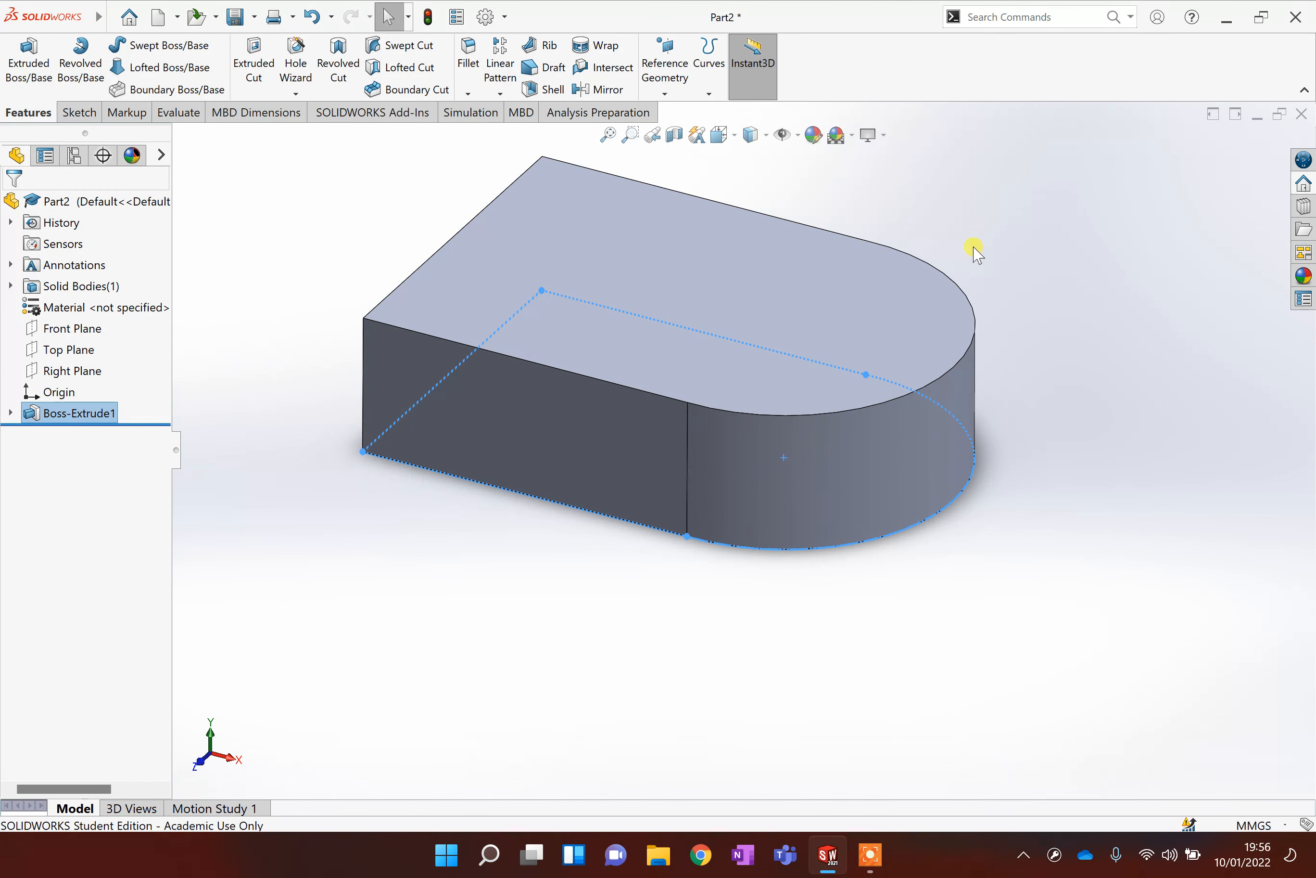
Examine the extruded part from different angles.
middle_drag(975, 252, 976, 384)
middle_drag(929, 341, 764, 399)
scroll(776, 427, up, 4)
scroll(780, 428, down, 6)
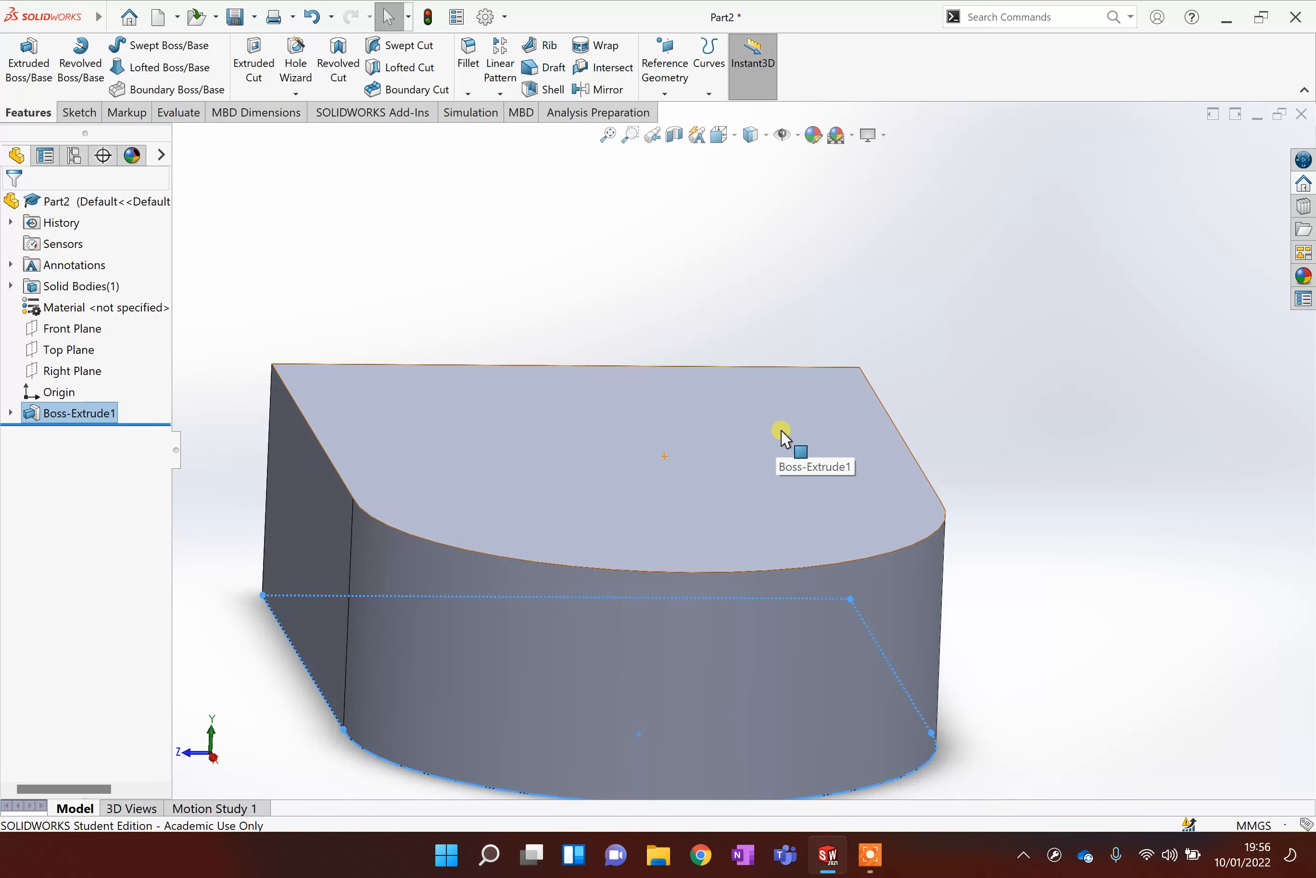
scroll(778, 426, up, 7)
scroll(777, 430, down, 3)
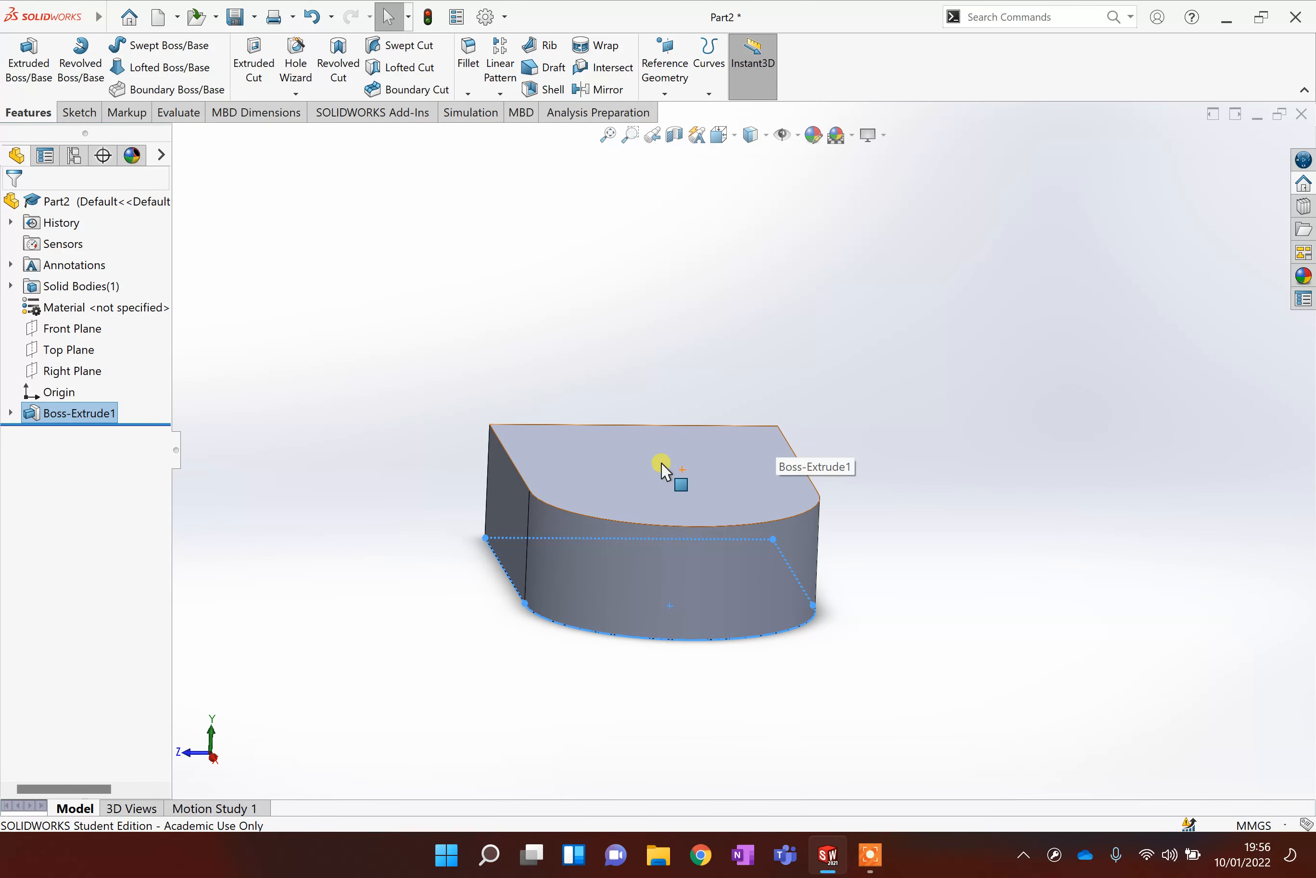
scroll(538, 345, down, 1)
scroll(484, 365, up, 2)
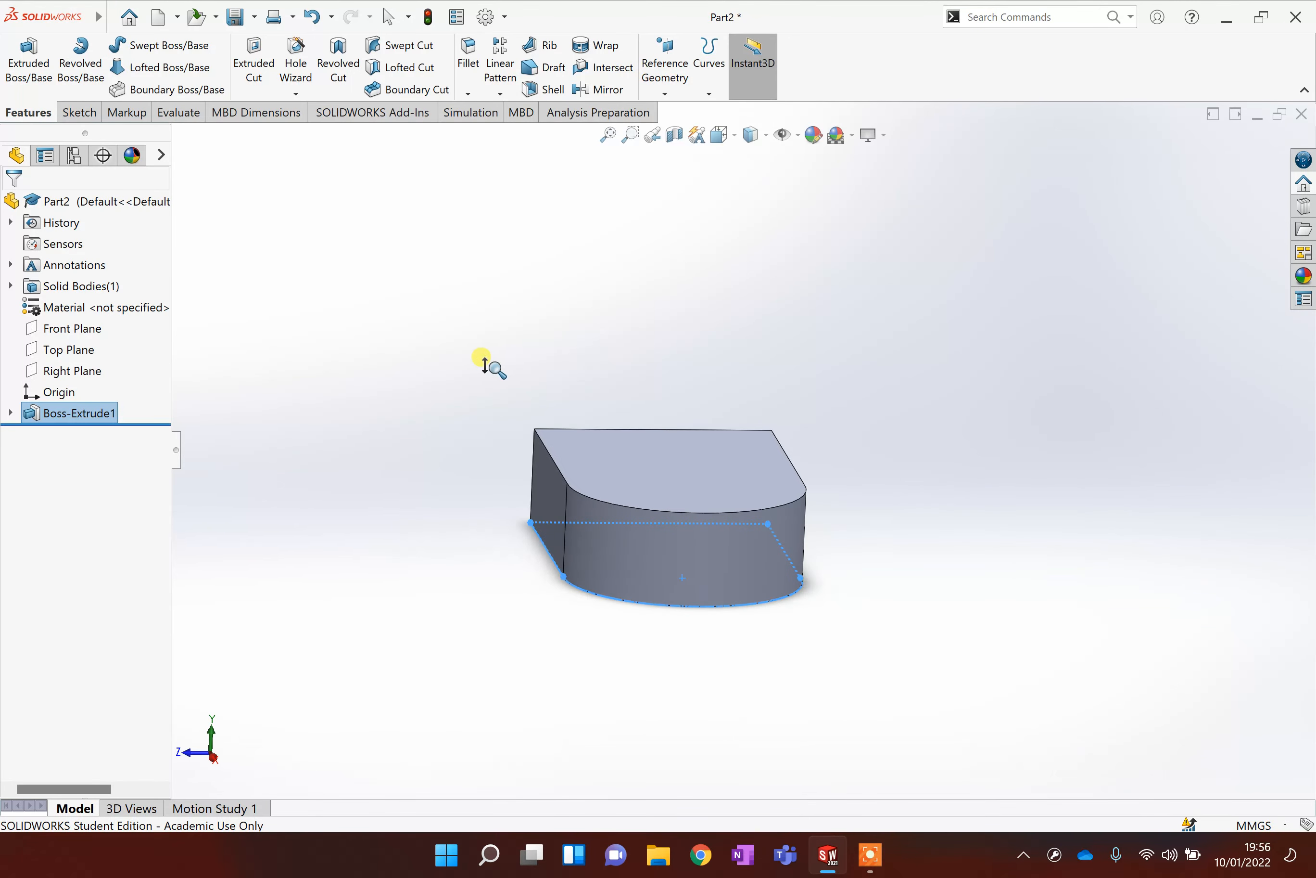
ctrl+middle_drag(527, 379, 523, 499)
middle_drag(385, 288, 595, 327)
click(715, 284)
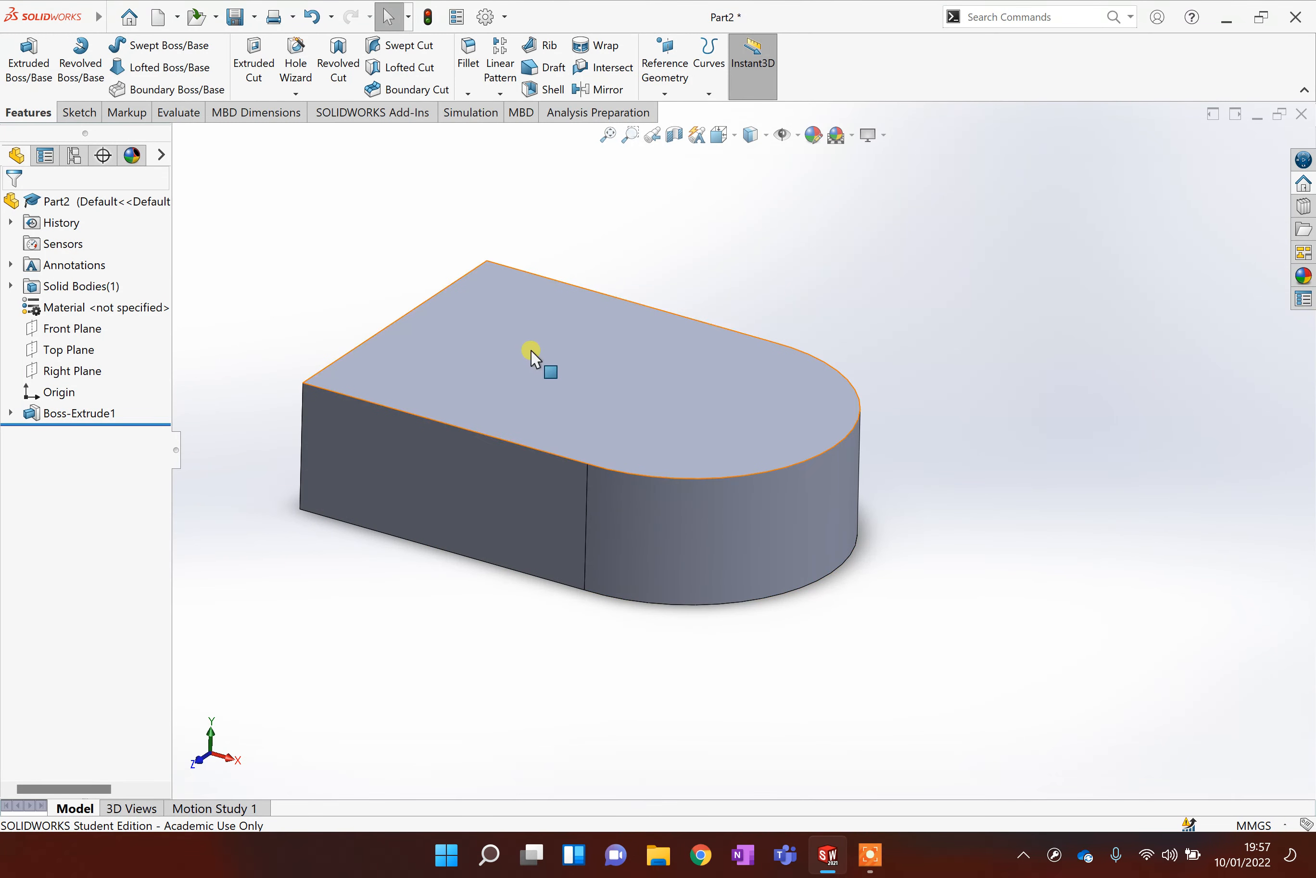
Shell the part with the top face removed and a wall thickness of 5 mm.
click(552, 90)
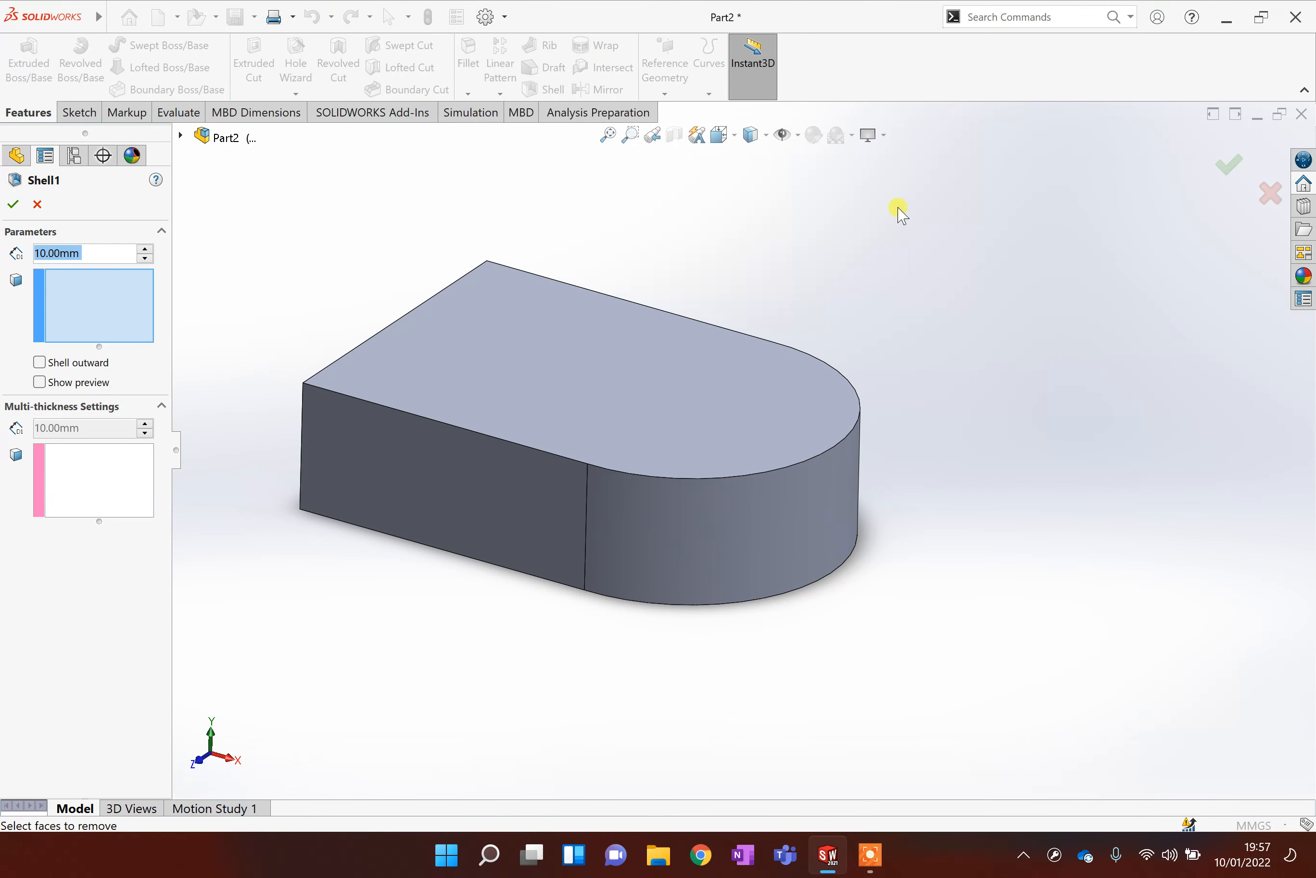
click(512, 289)
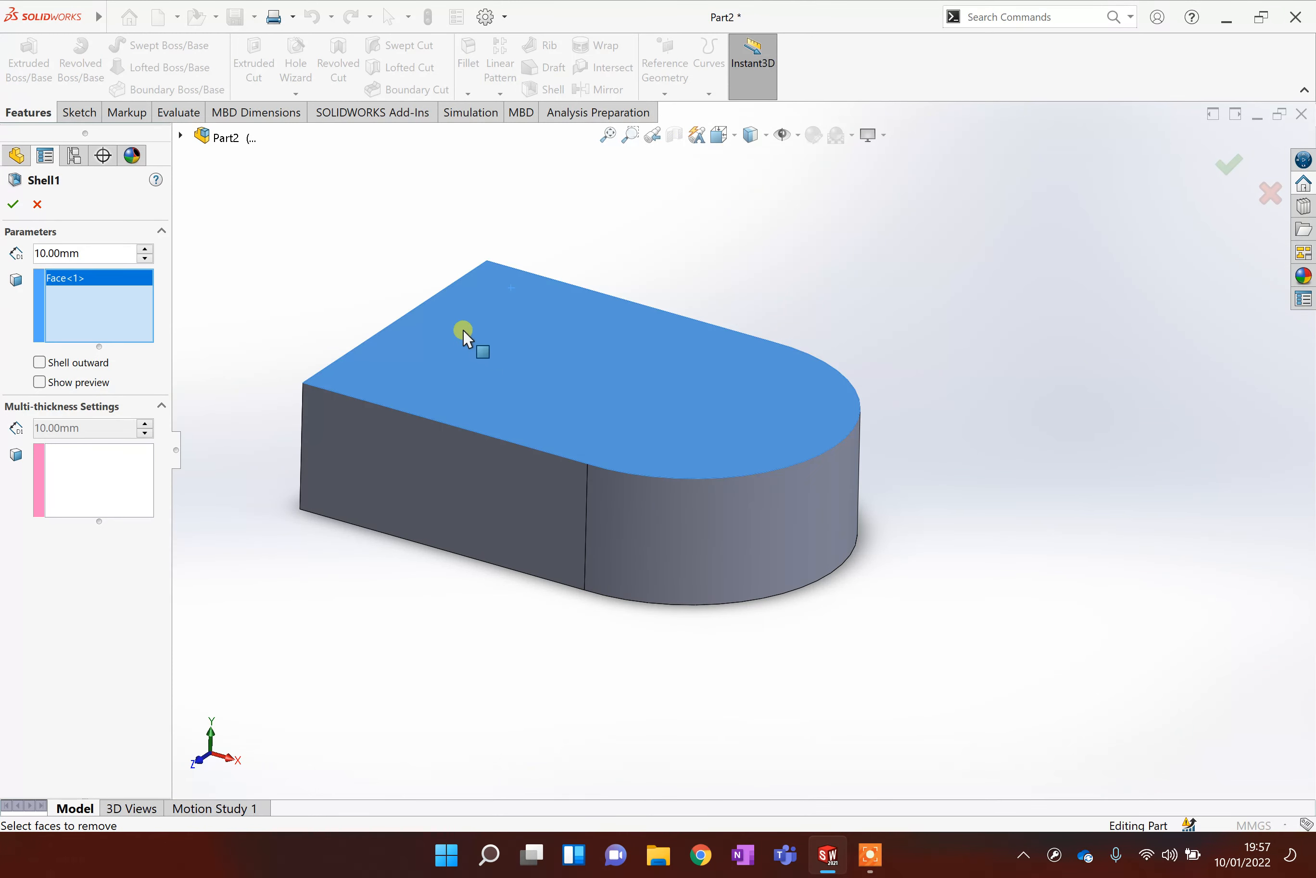
click(38, 382)
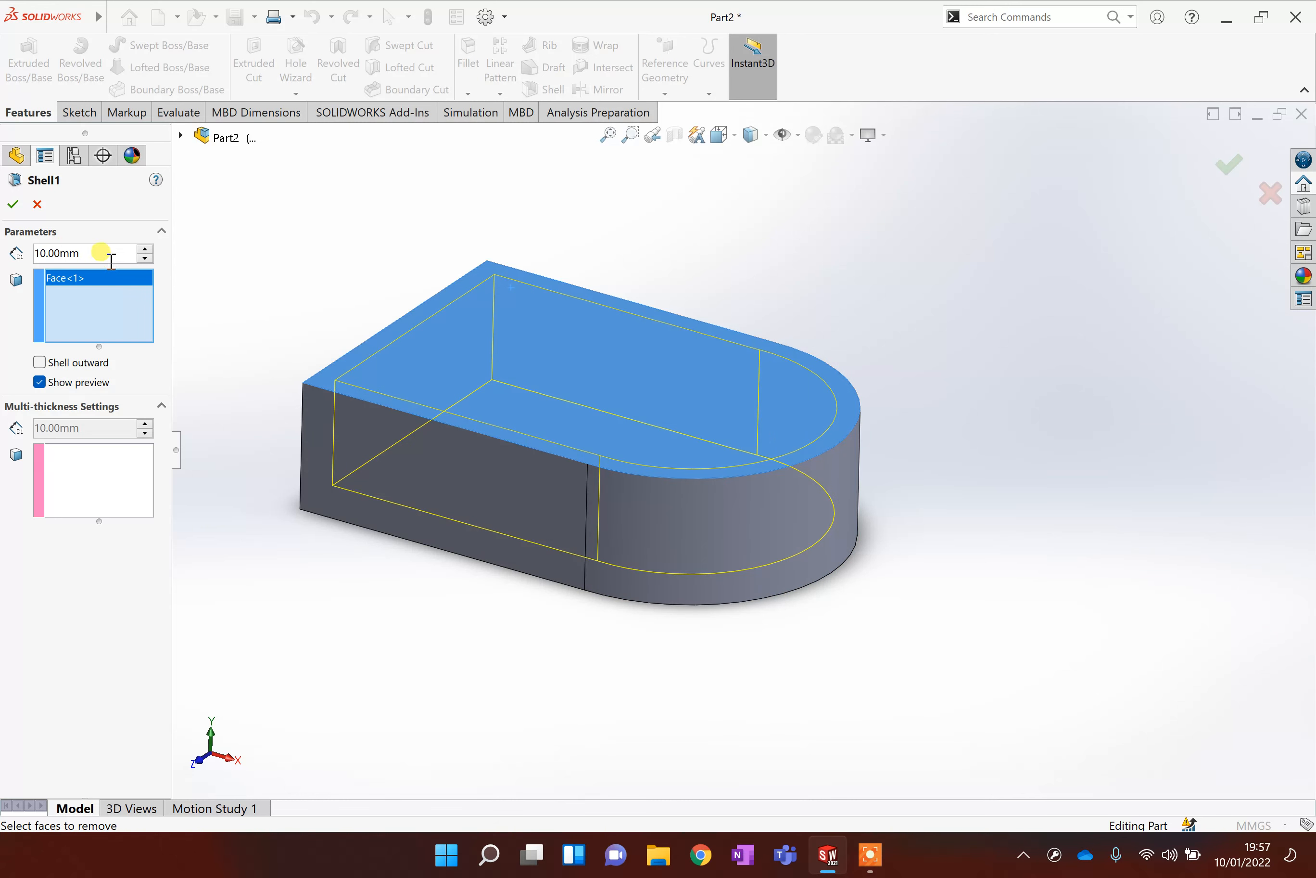
text(15)
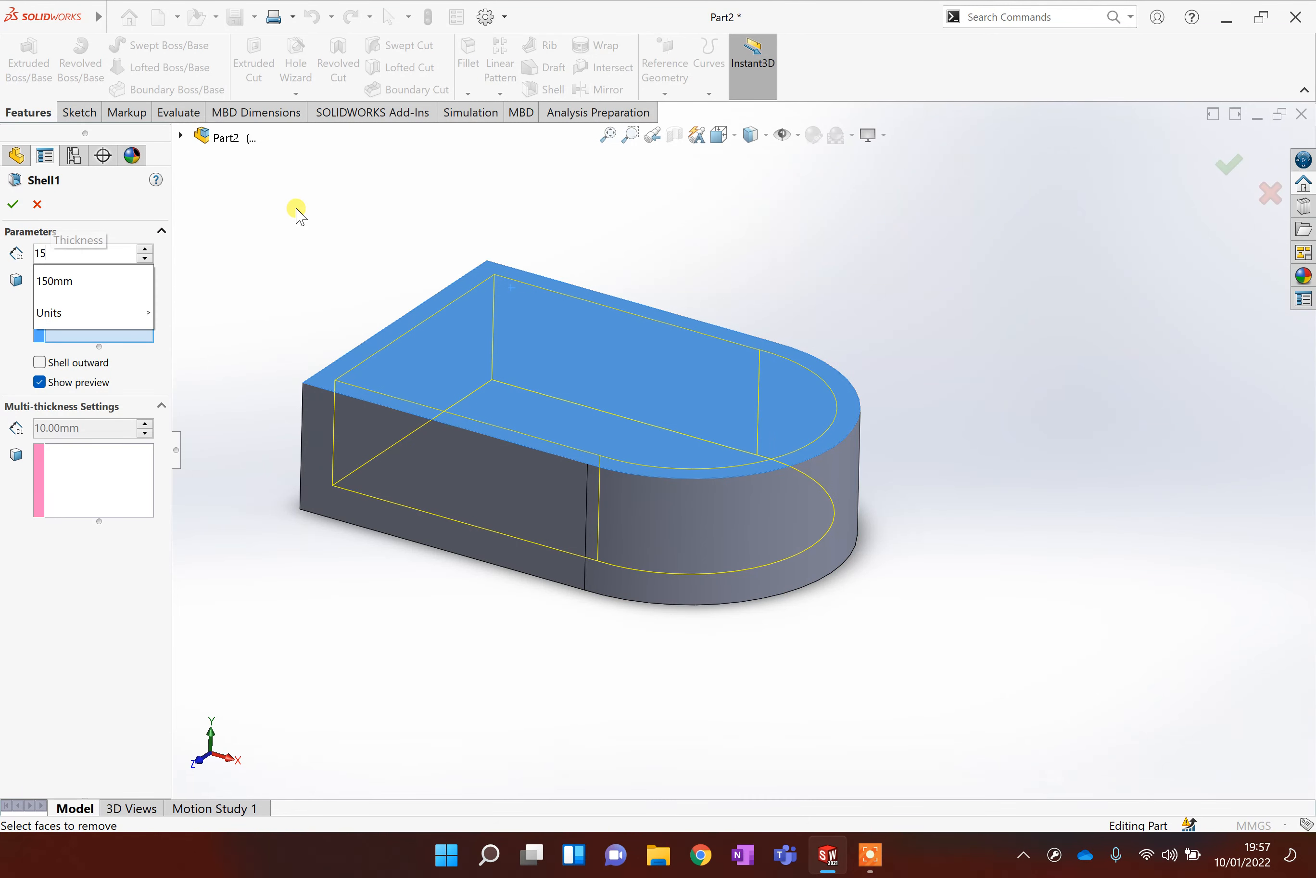
key(Return)
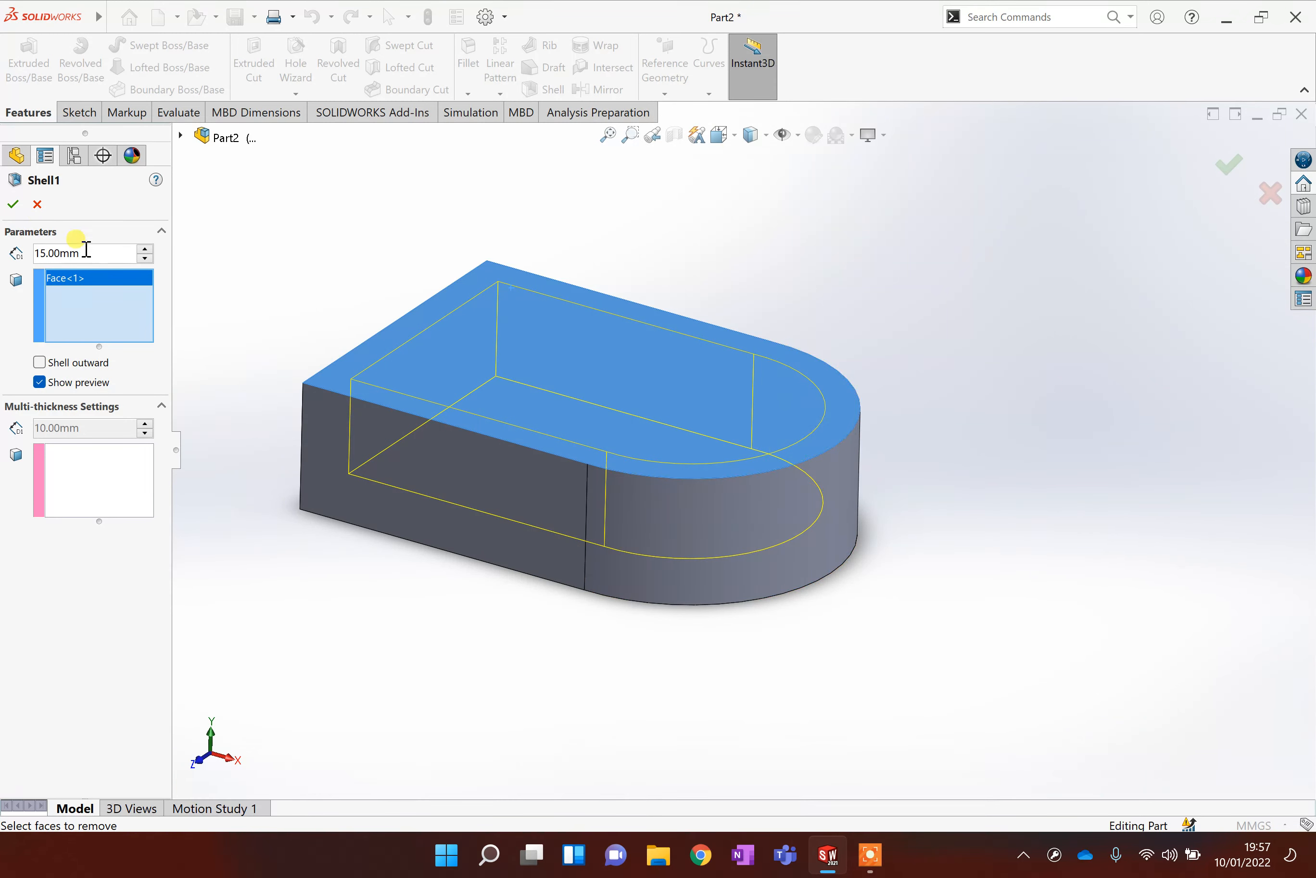
text(2)
key(Return)
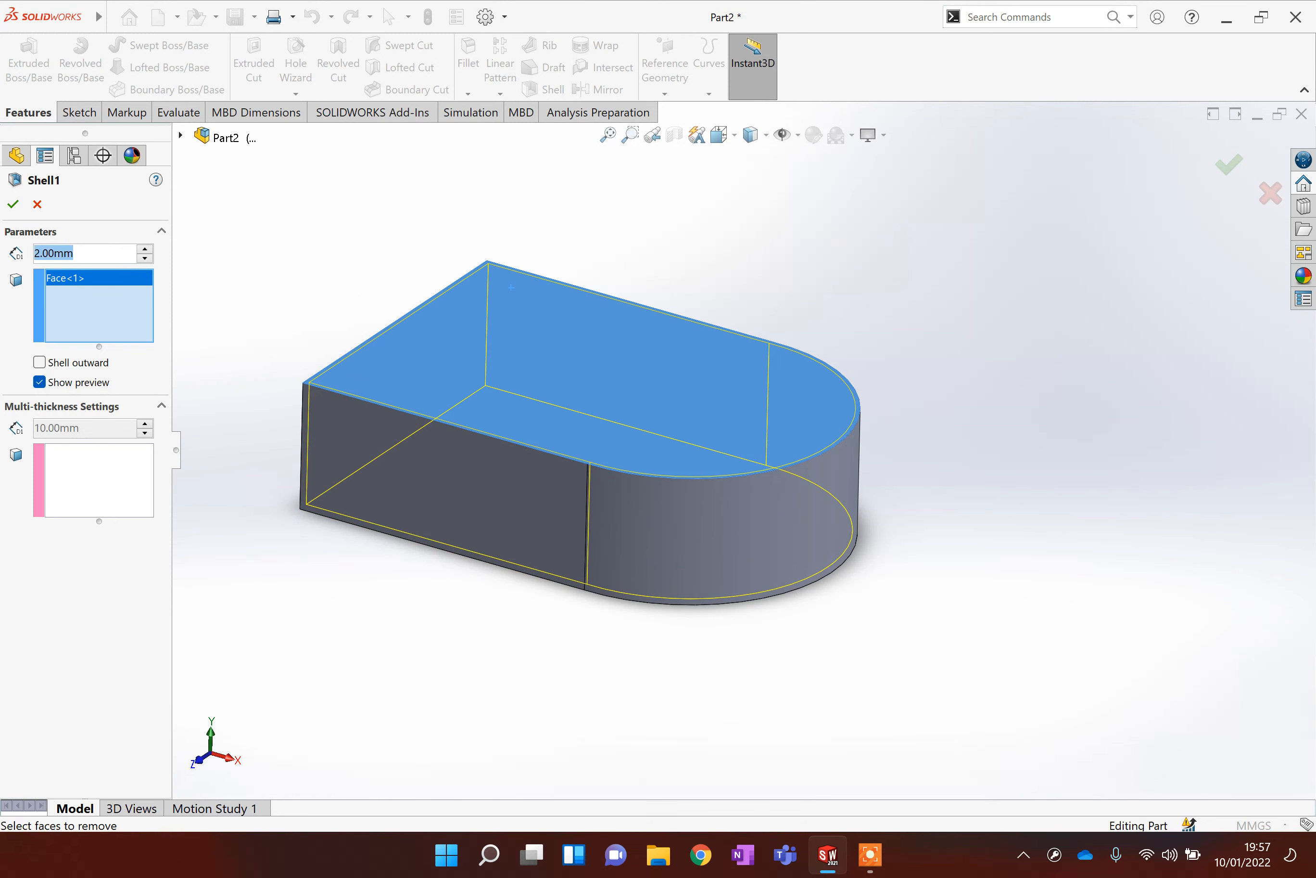
text(5)
key(Return)
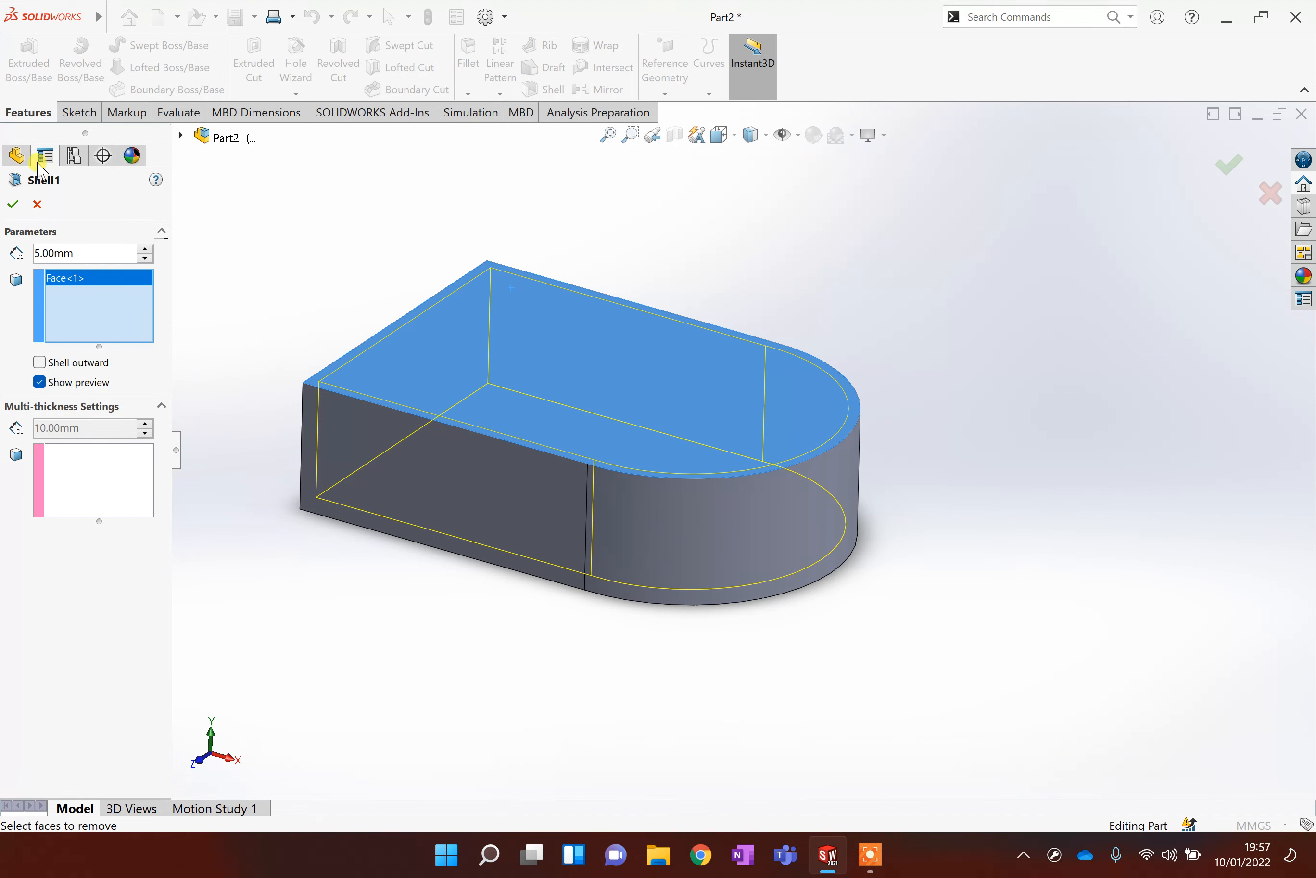
click(14, 205)
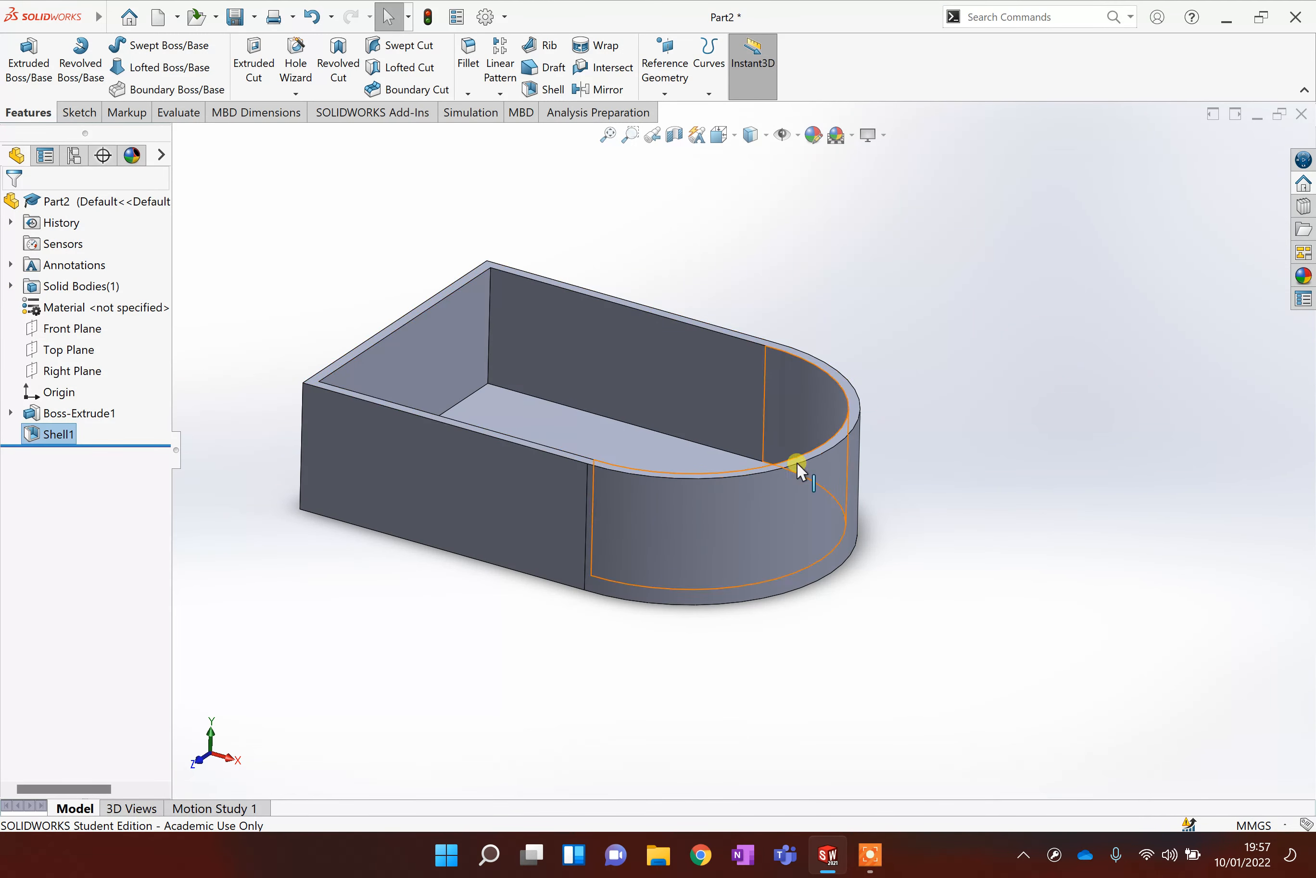
Examine the shelled part's walls and rim from different angles and zoom levels.
middle_drag(794, 464, 820, 658)
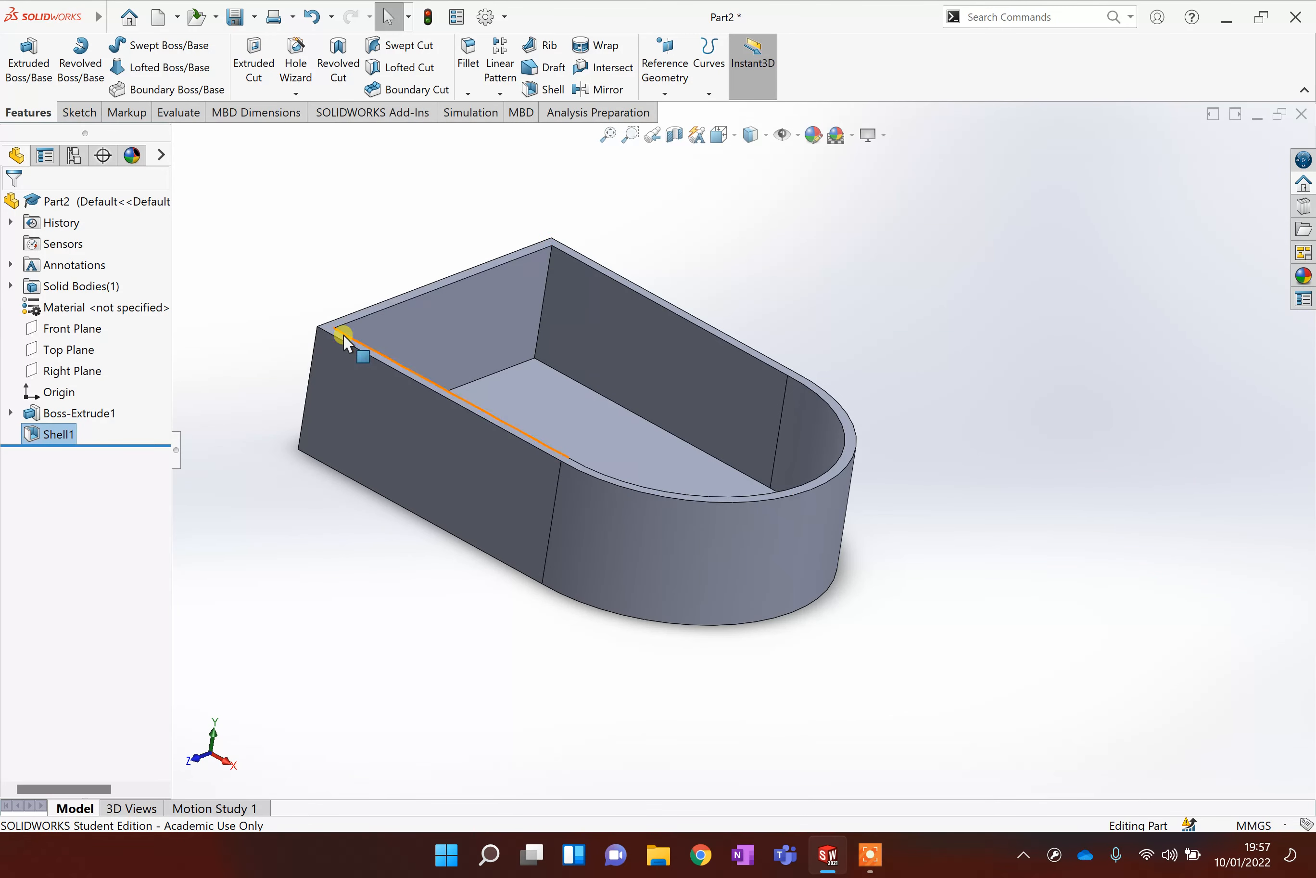
ctrl+middle_drag(334, 320, 470, 373)
scroll(527, 377, down, 2)
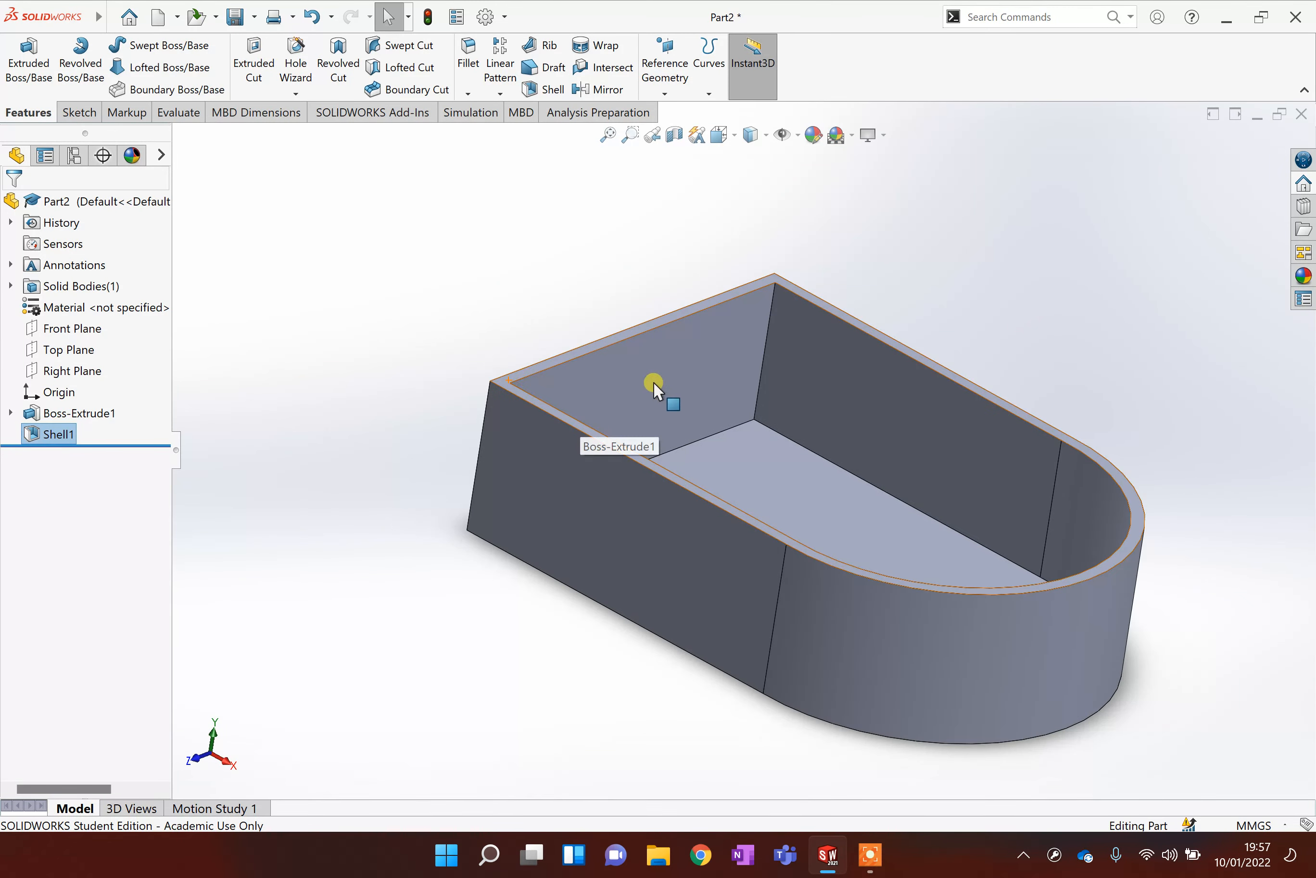
scroll(655, 382, down, 2)
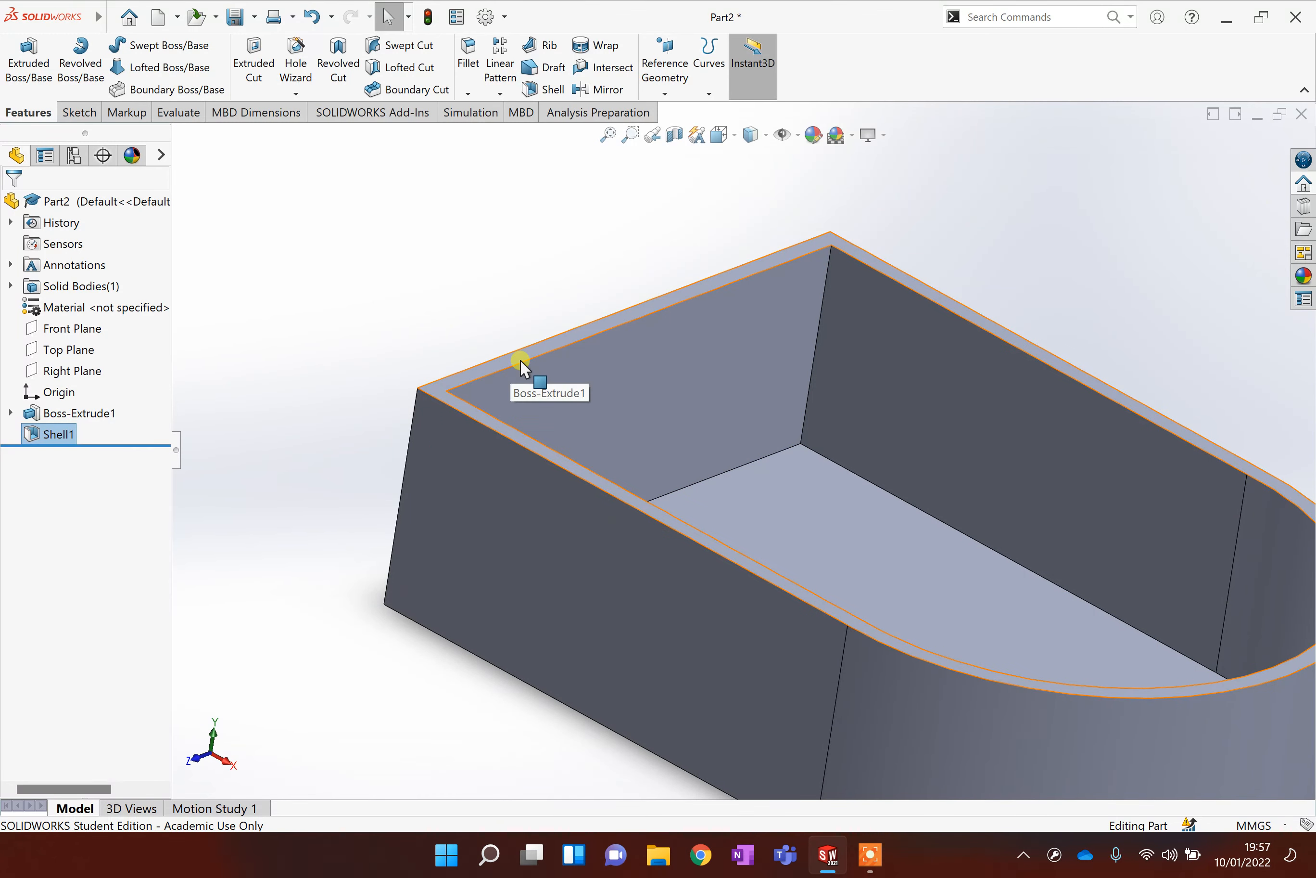
click(683, 500)
key(ctrl+8)
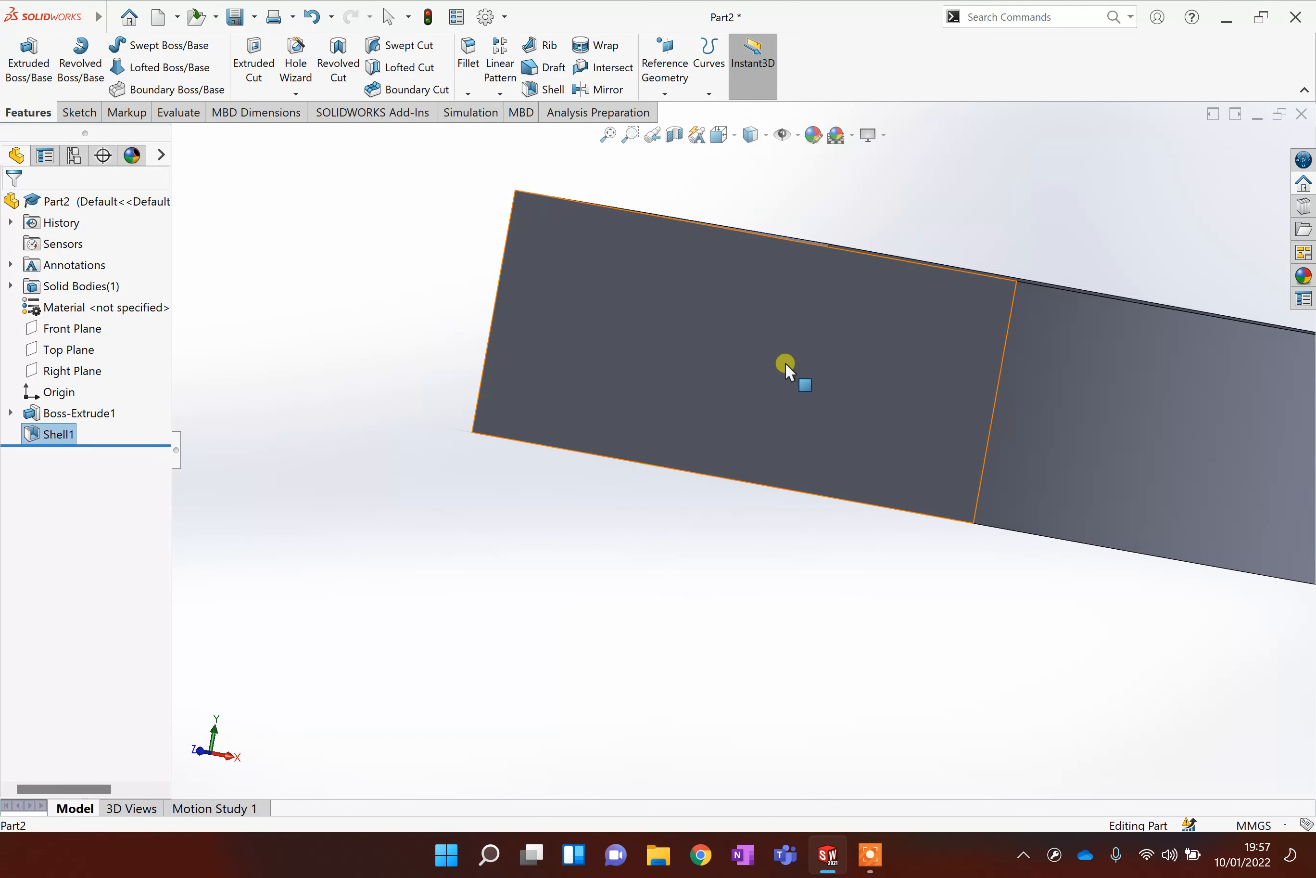
click(738, 517)
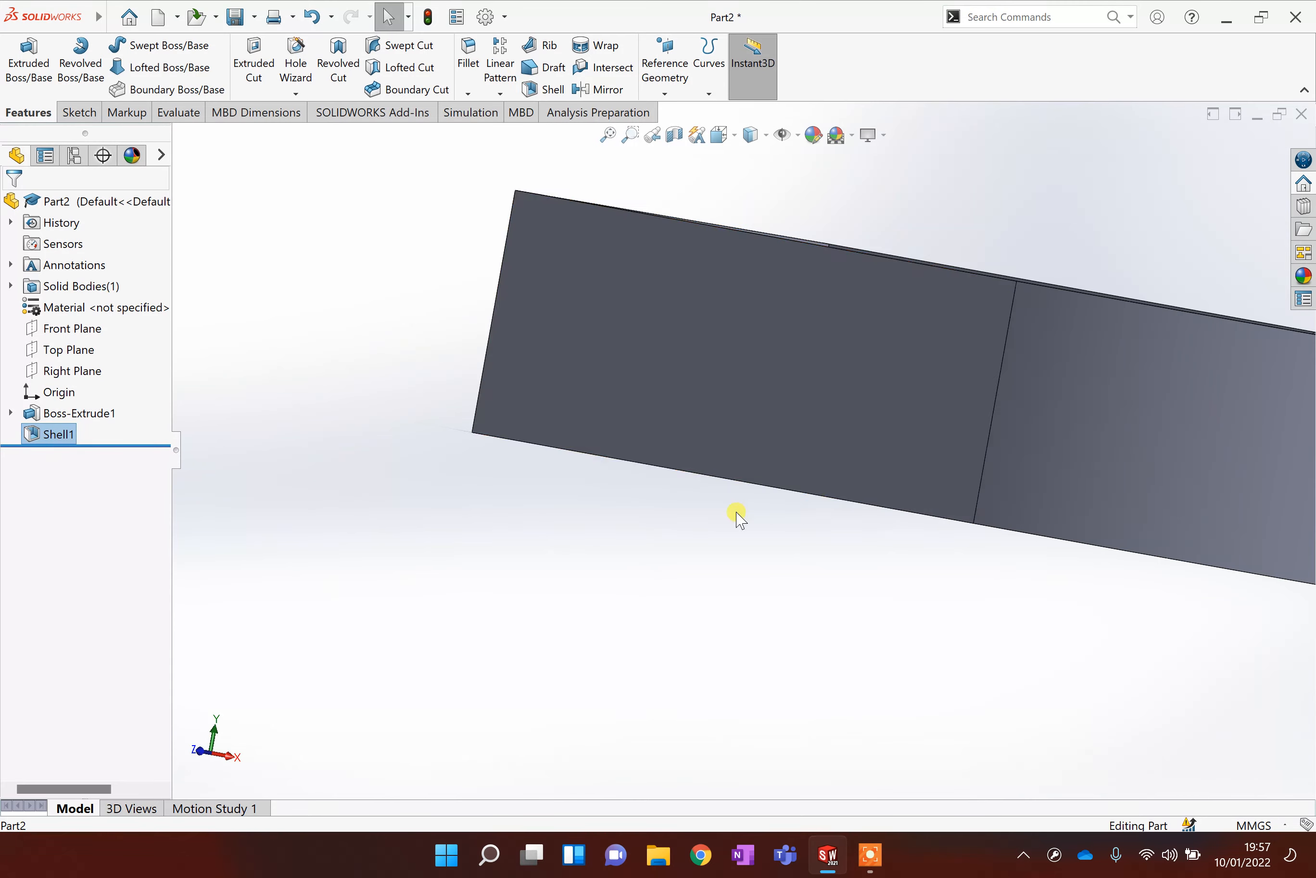
middle_drag(738, 517, 828, 524)
scroll(737, 493, up, 4)
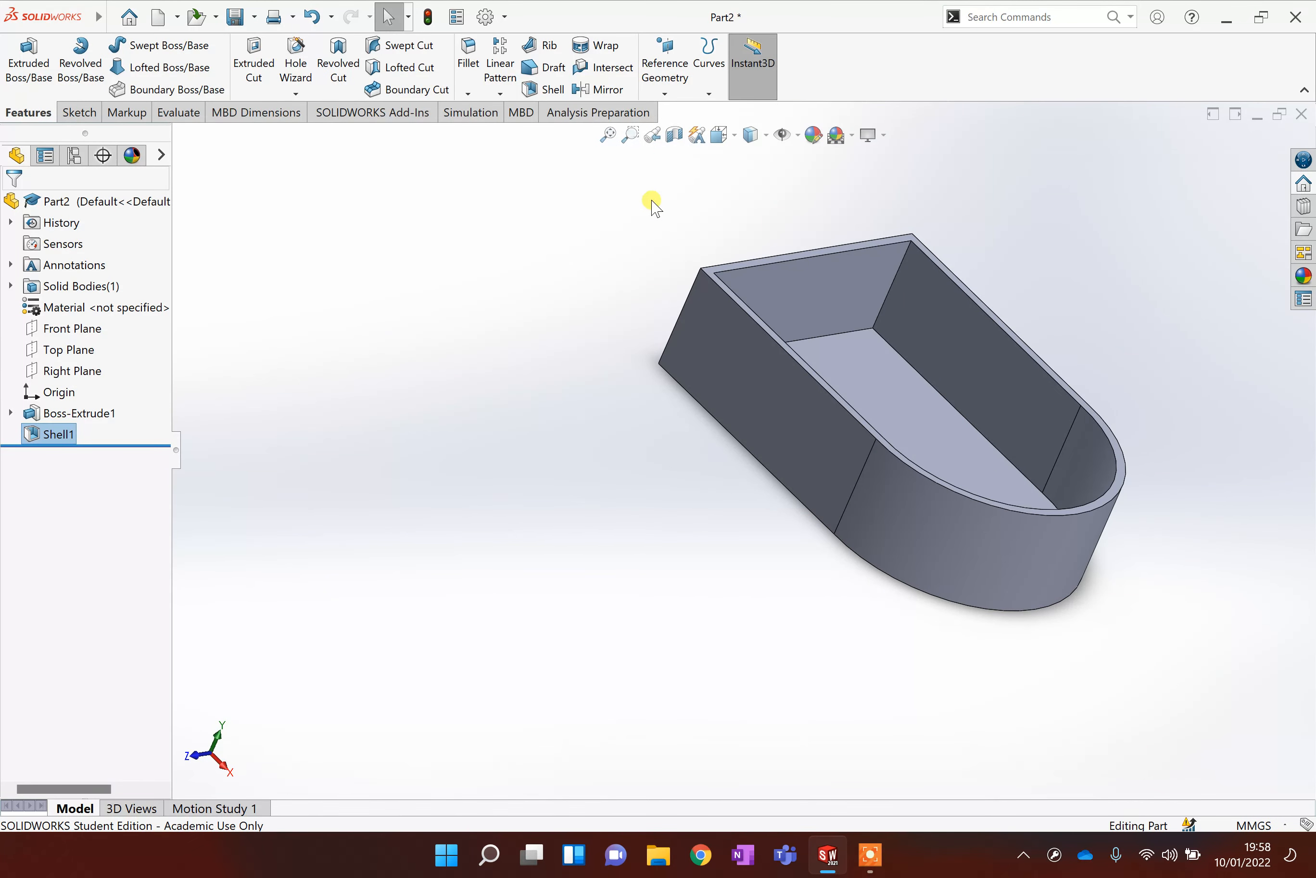
Inspect the shell's wall thickness with a section view along the Front Plane, then close it.
click(674, 135)
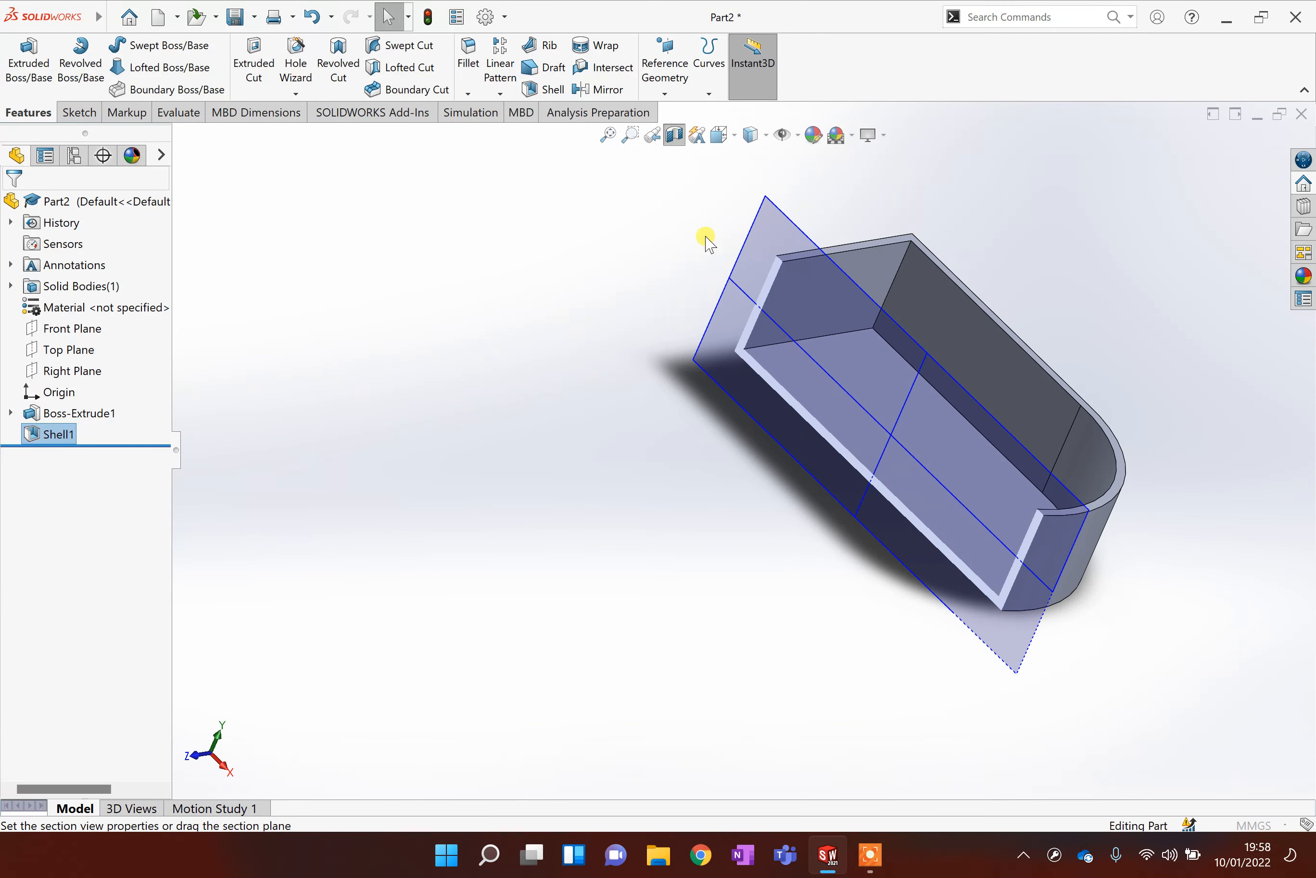
drag(851, 449, 878, 455)
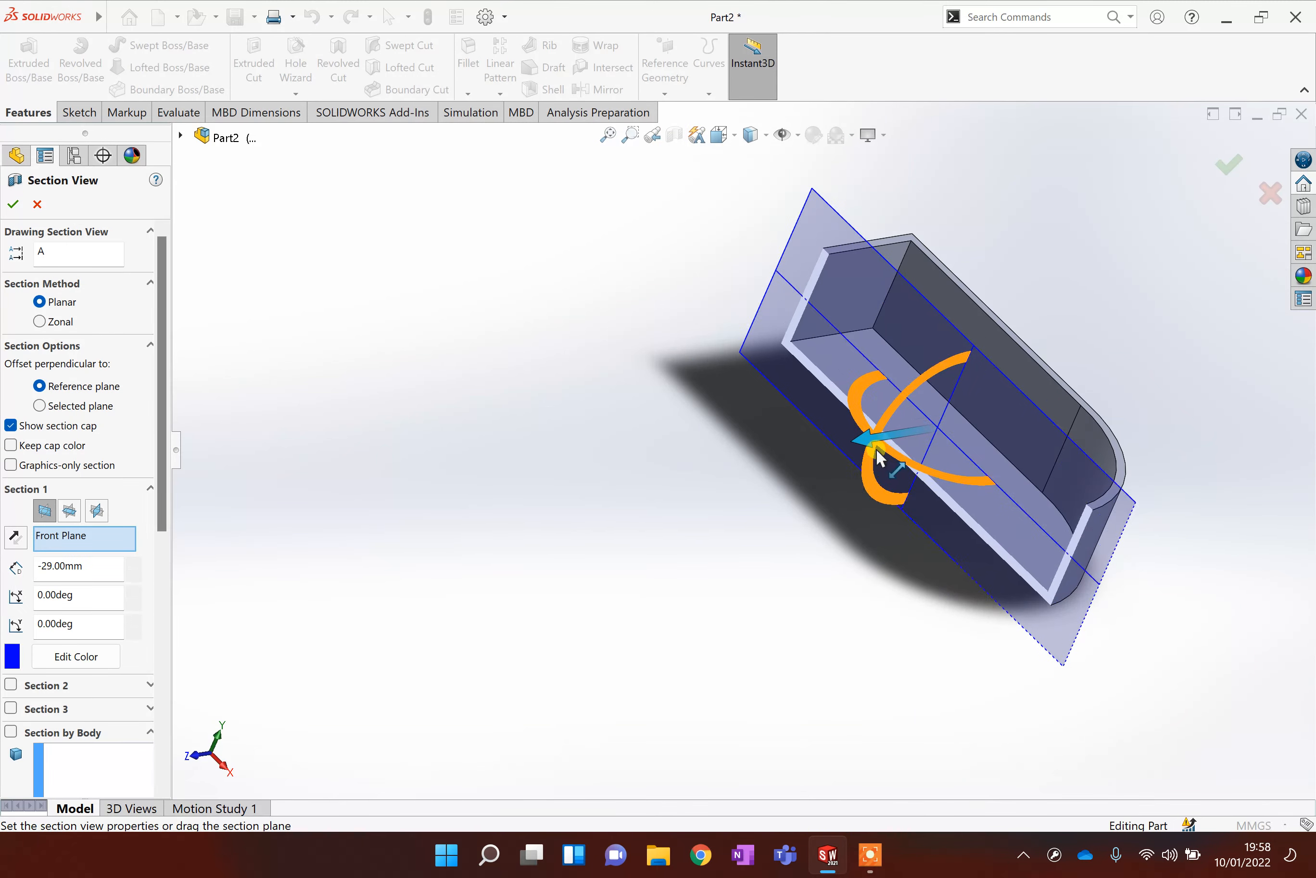
middle_drag(888, 614, 1006, 547)
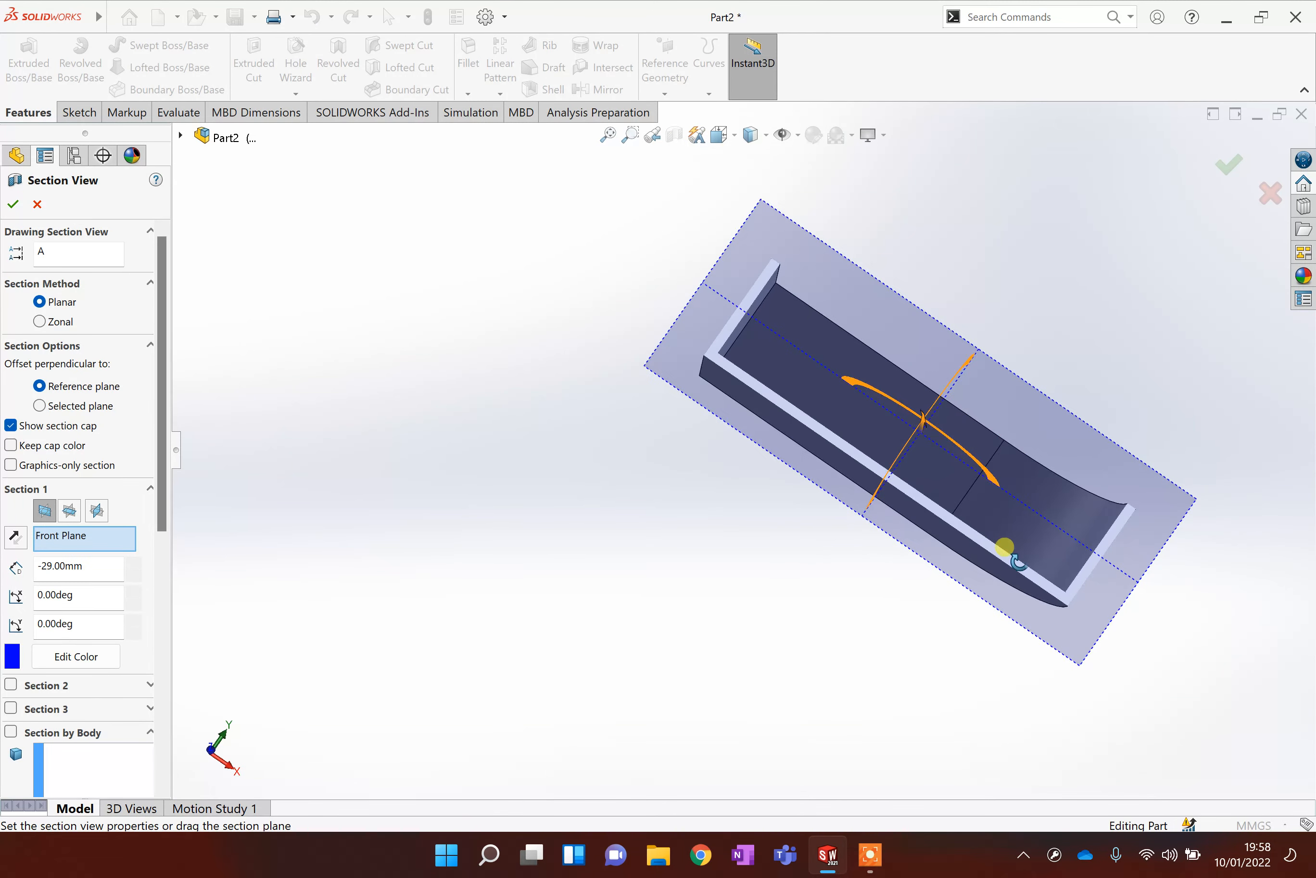
middle_drag(942, 371, 983, 306)
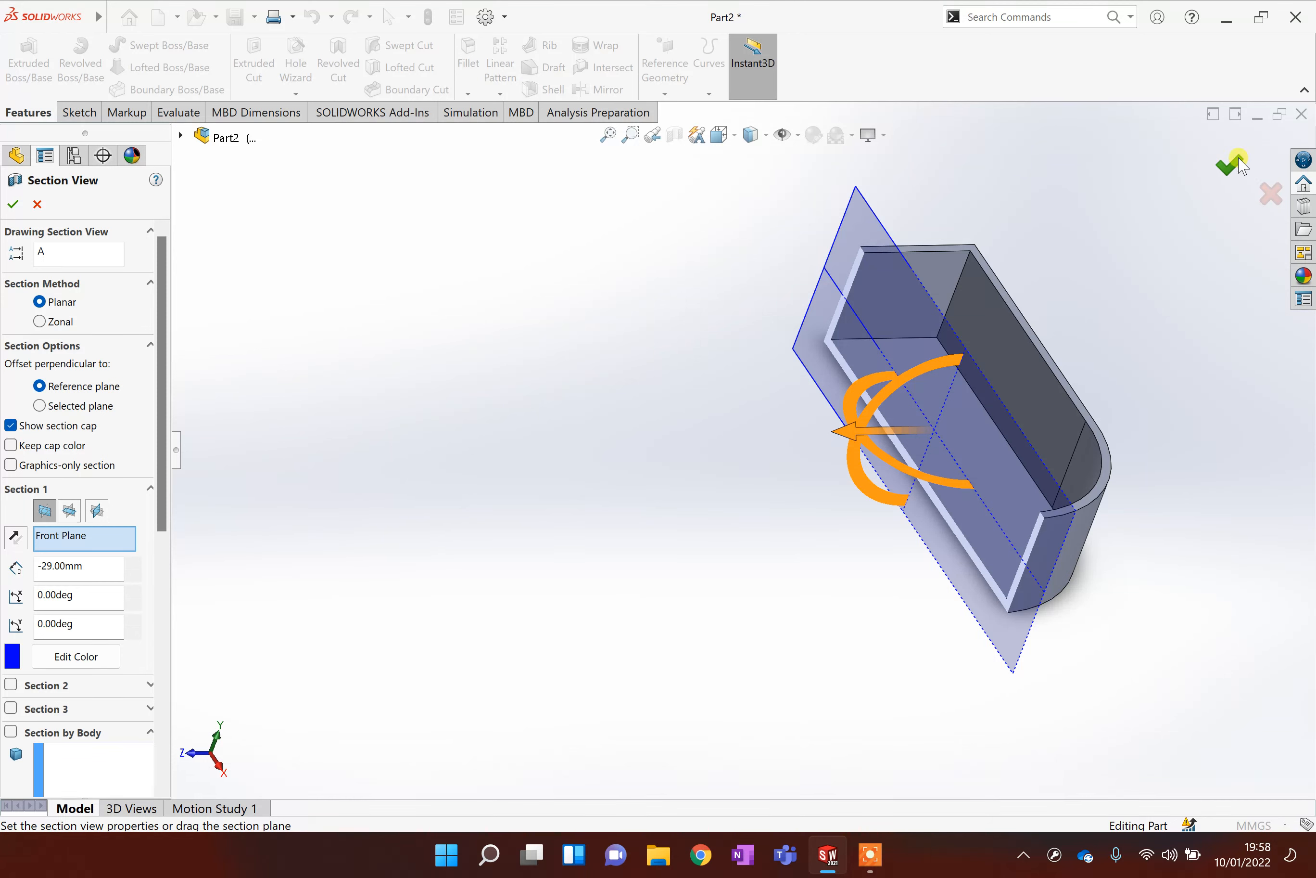
click(1269, 193)
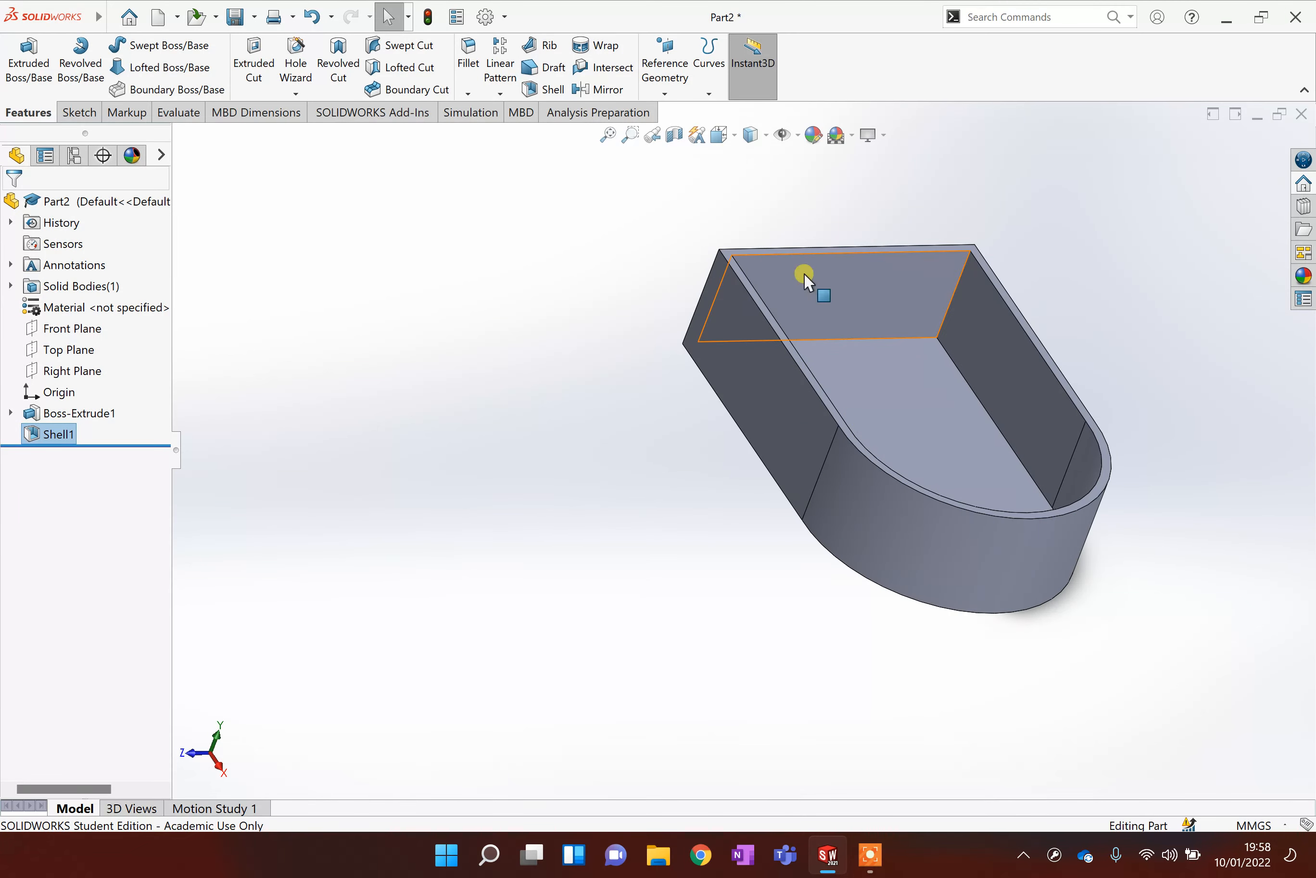
middle_drag(1021, 351, 970, 455)
scroll(970, 457, down, 2)
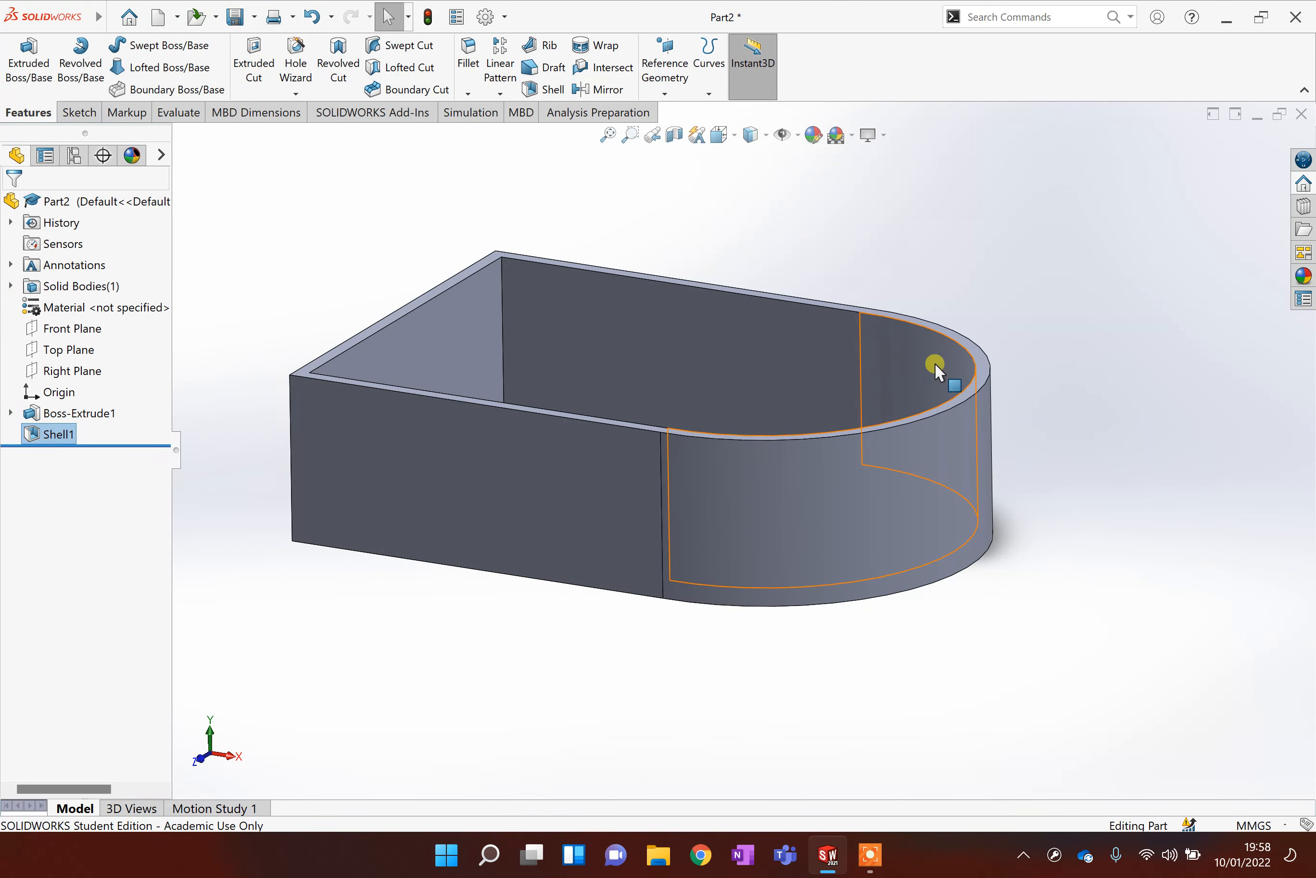
click(467, 54)
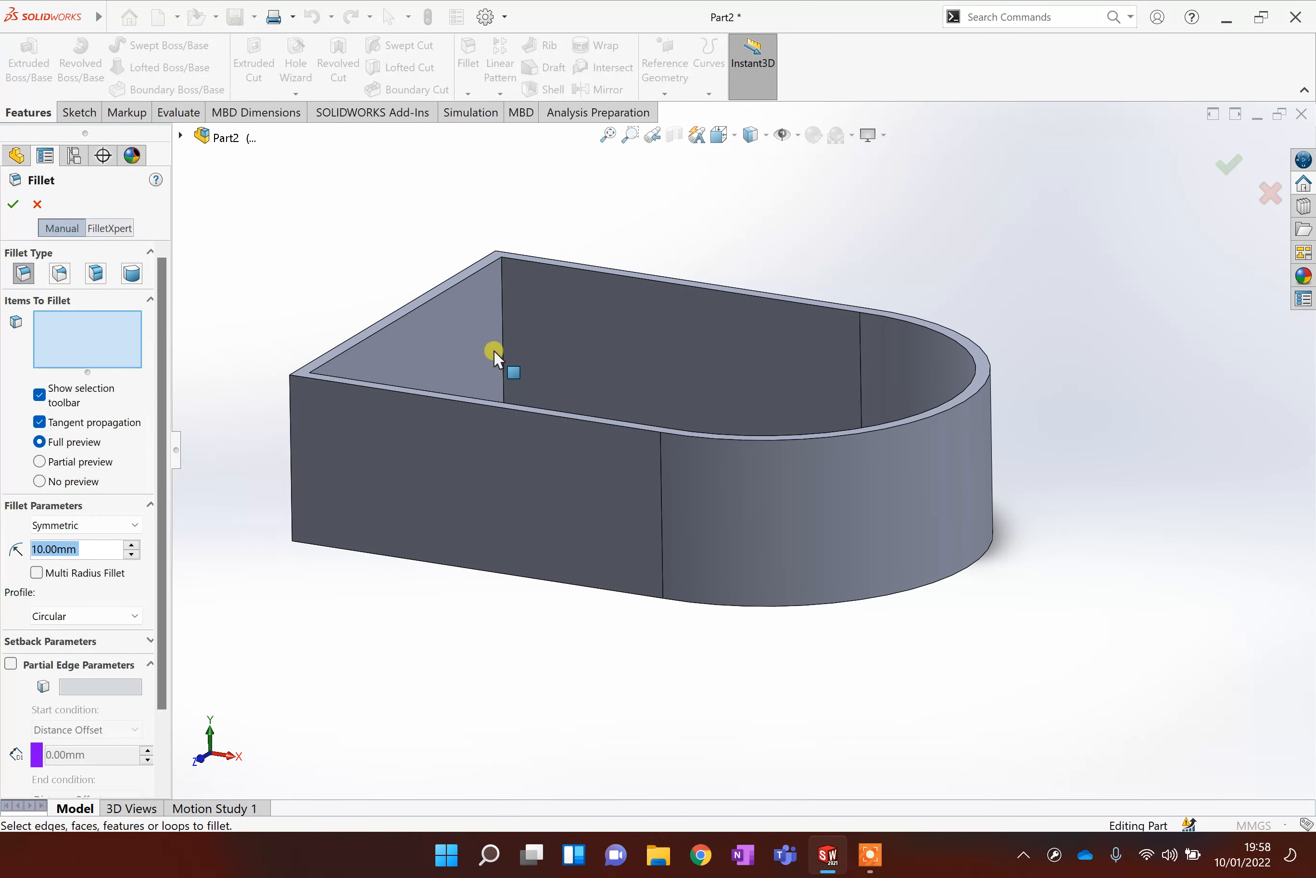
click(487, 568)
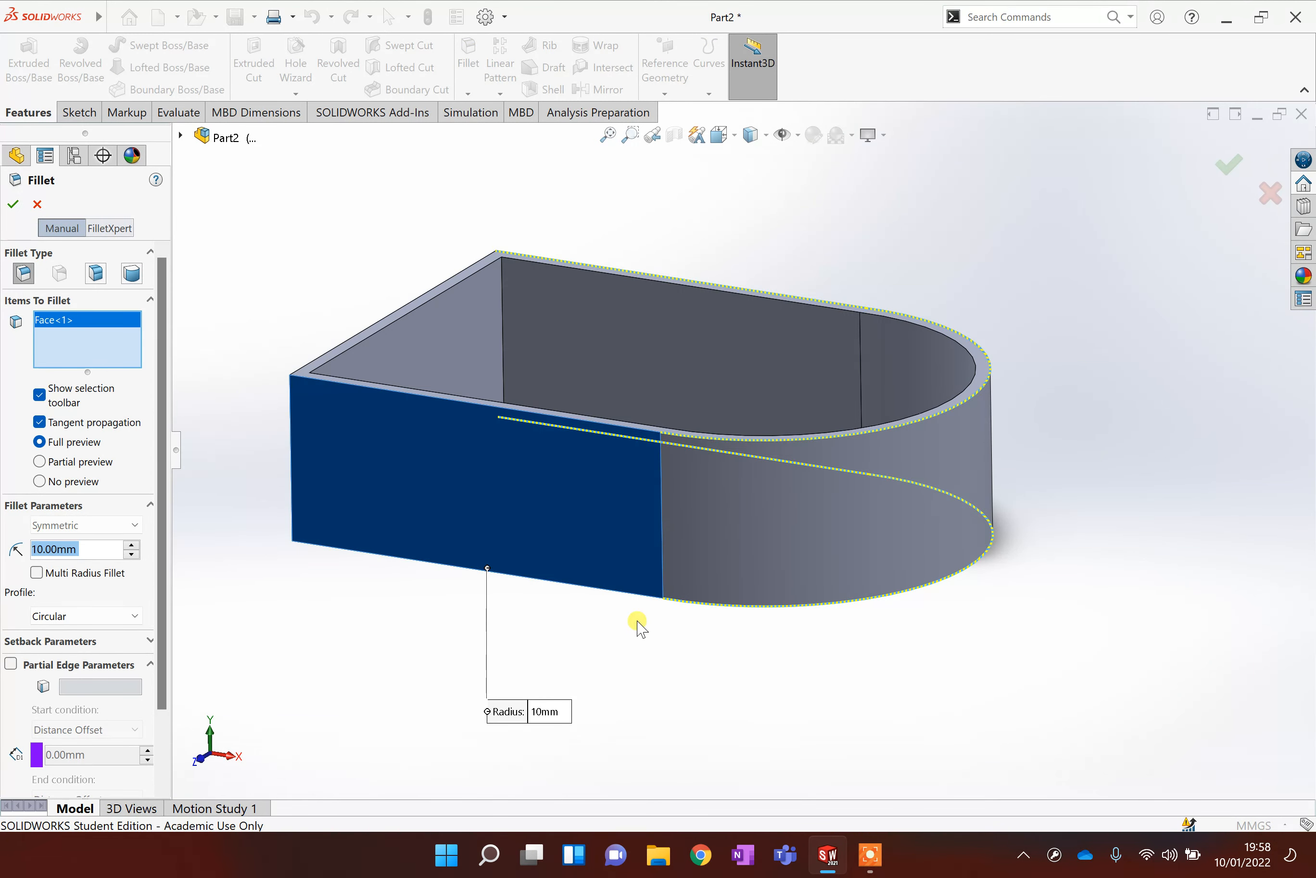
middle_drag(856, 693, 824, 283)
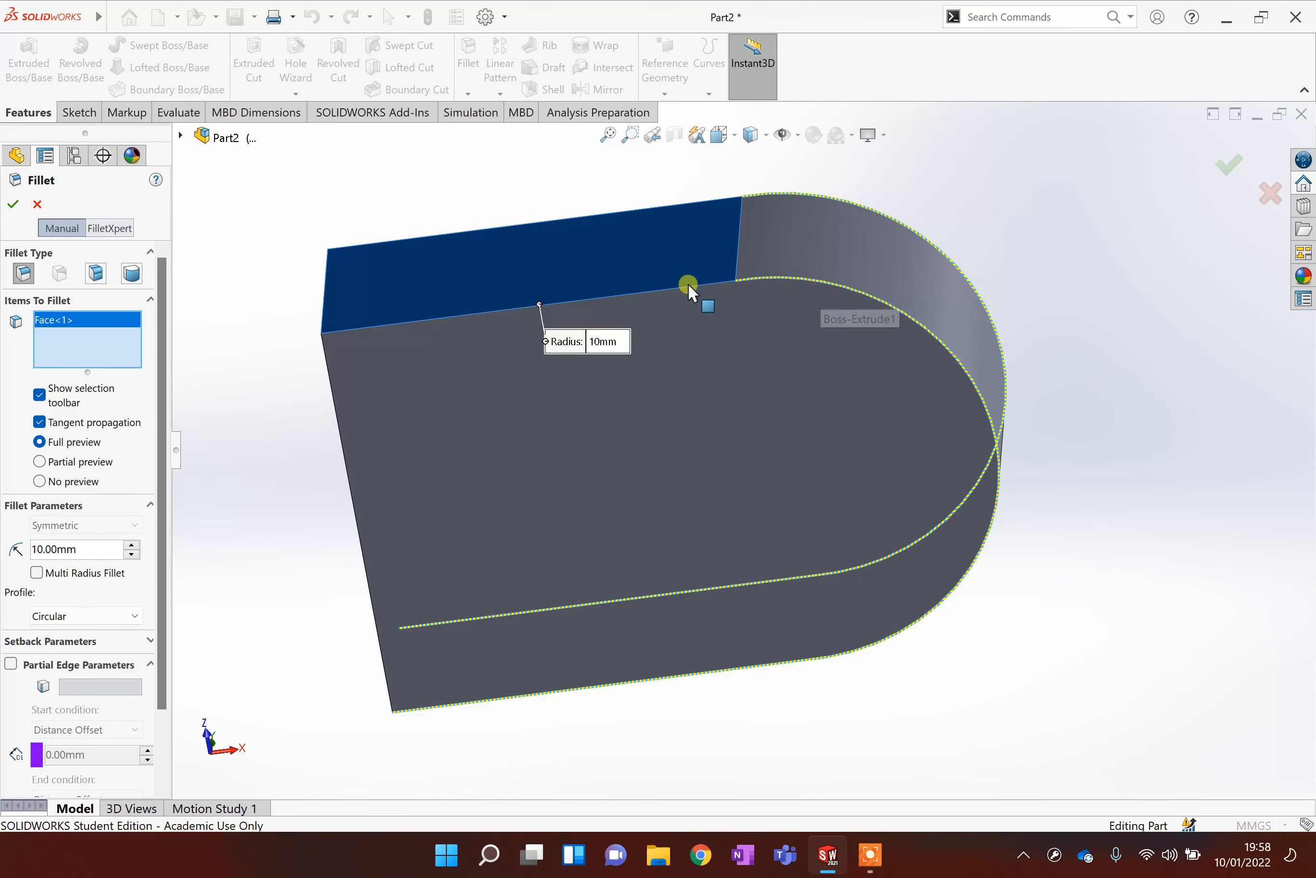
click(674, 290)
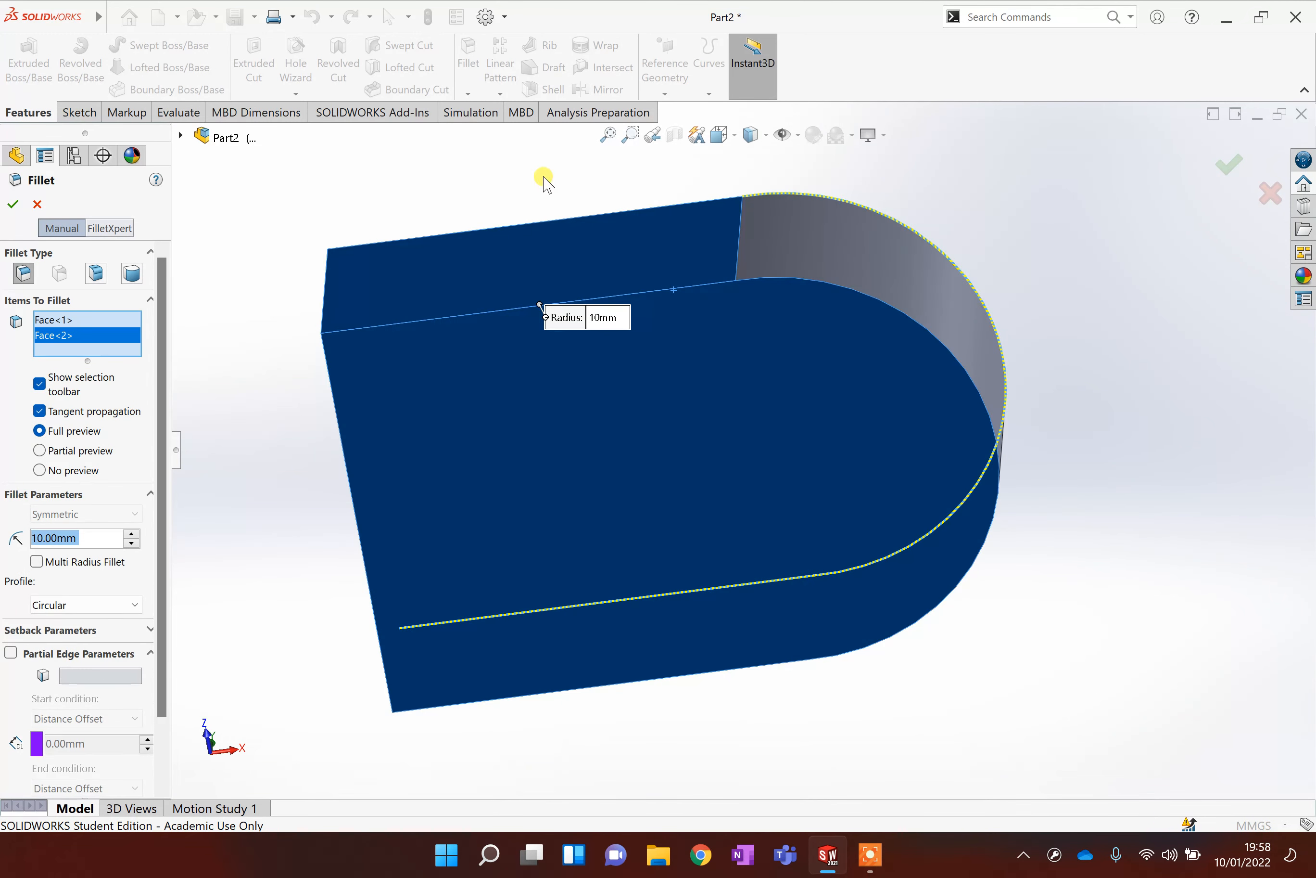
key(Escape)
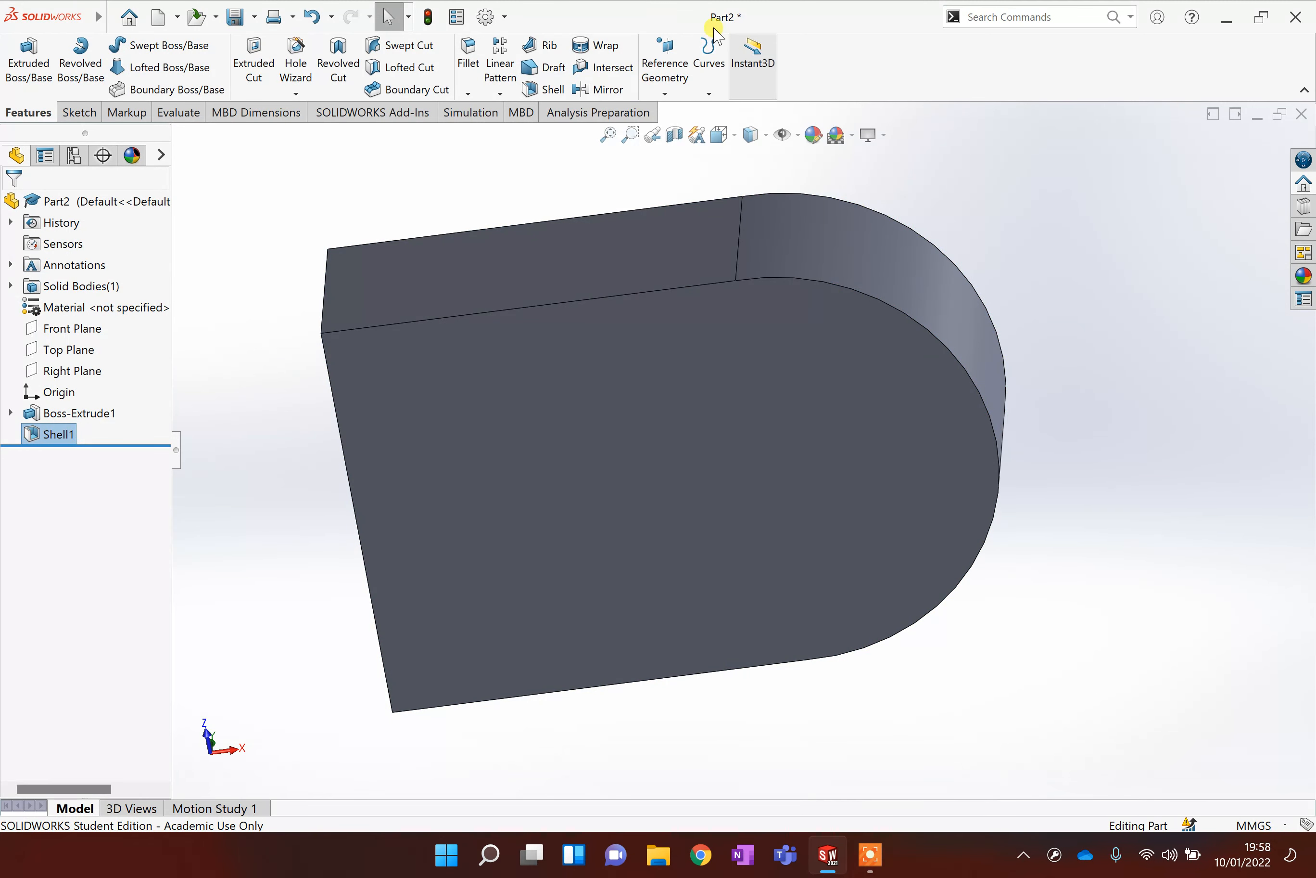
Fillet the edges of the container's bottom face with a 15 mm radius.
key(Return)
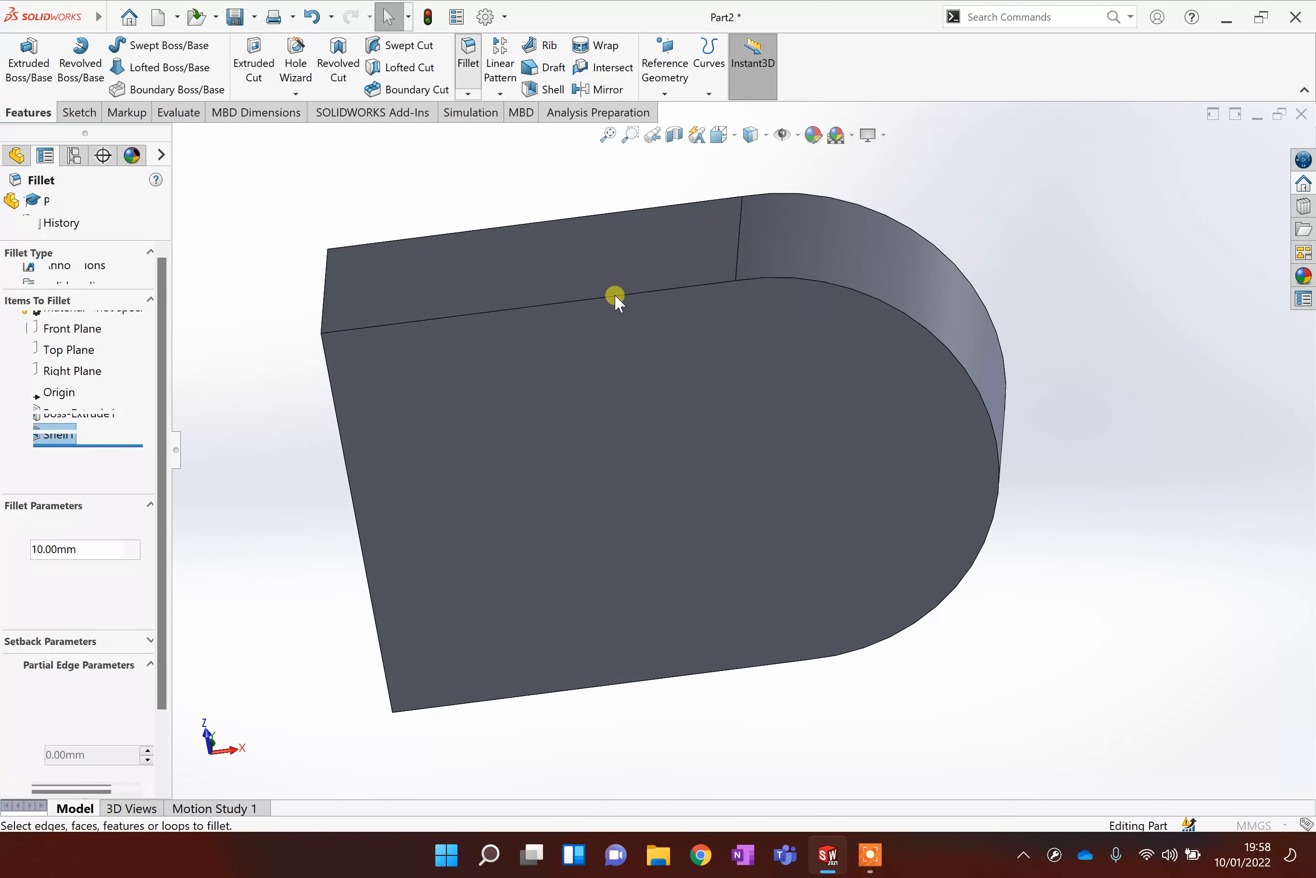
click(616, 298)
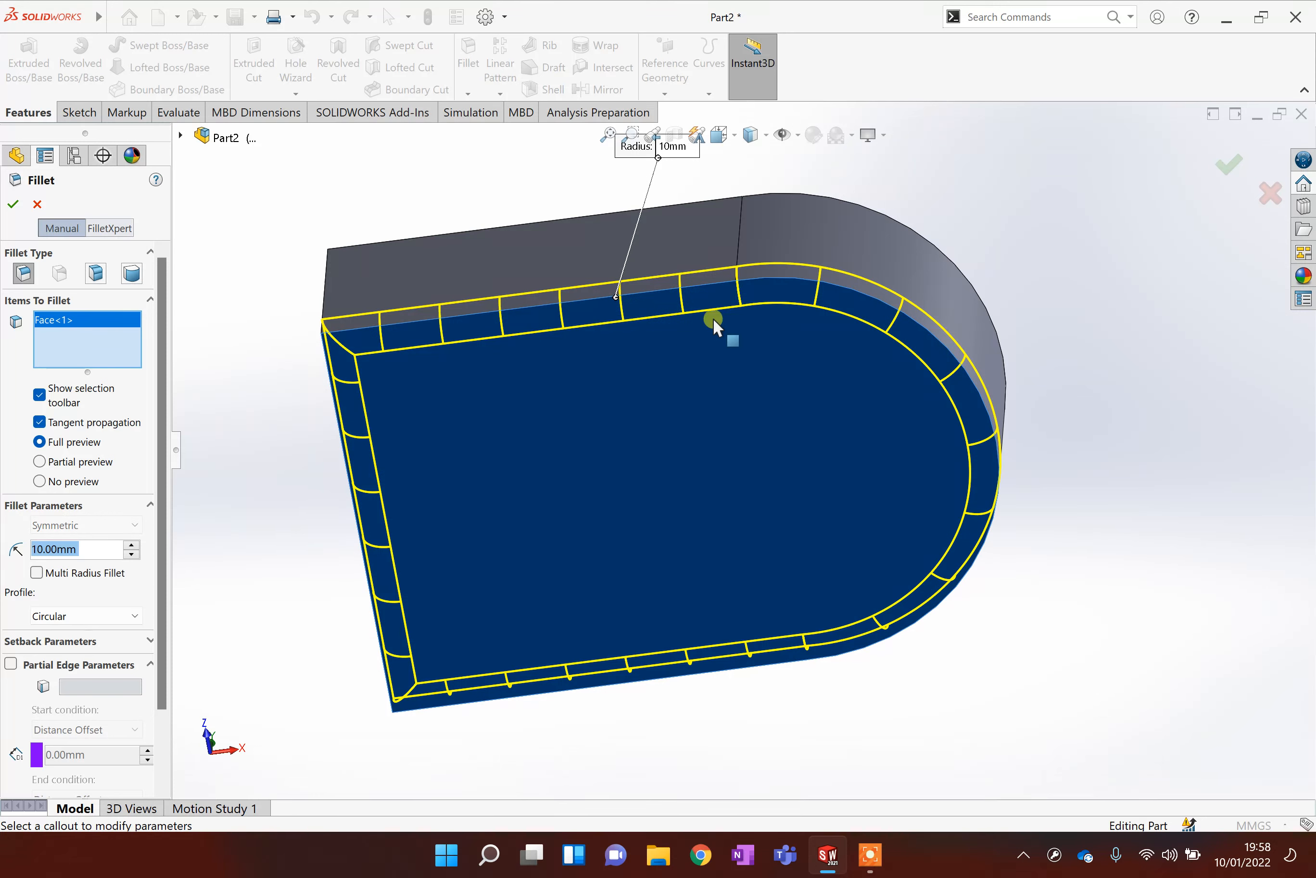
scroll(725, 390, up, 5)
scroll(700, 435, down, 5)
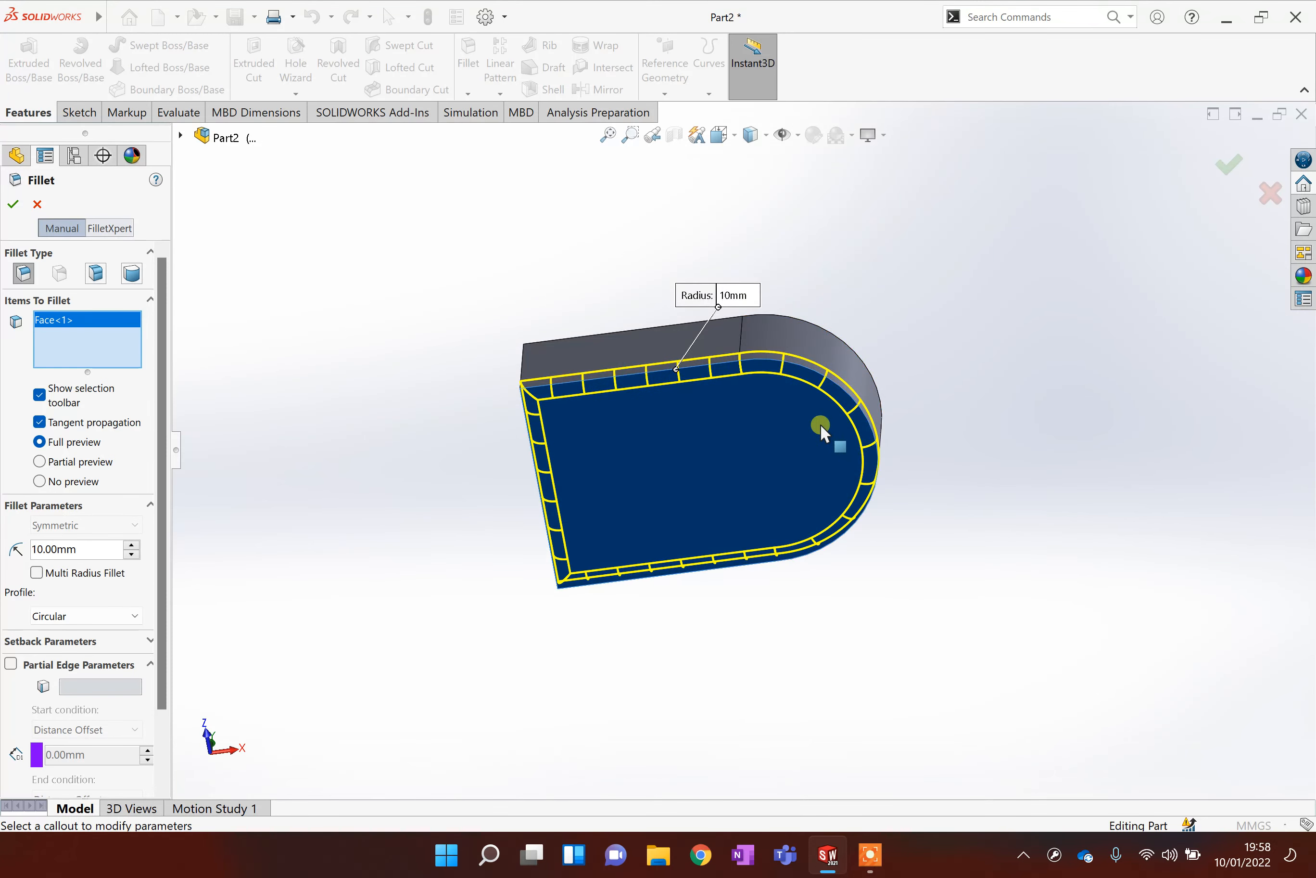
middle_drag(820, 424, 641, 558)
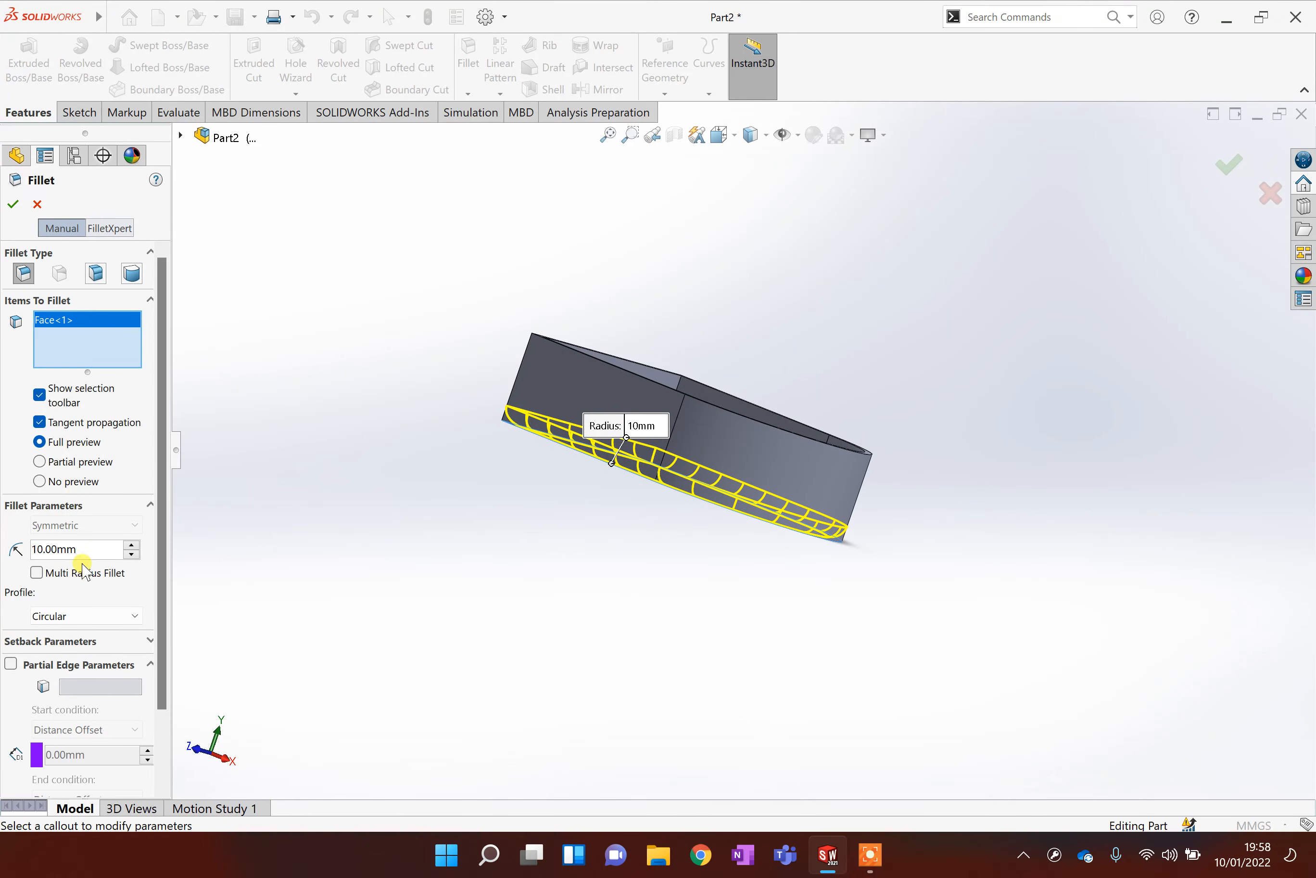
text(15)
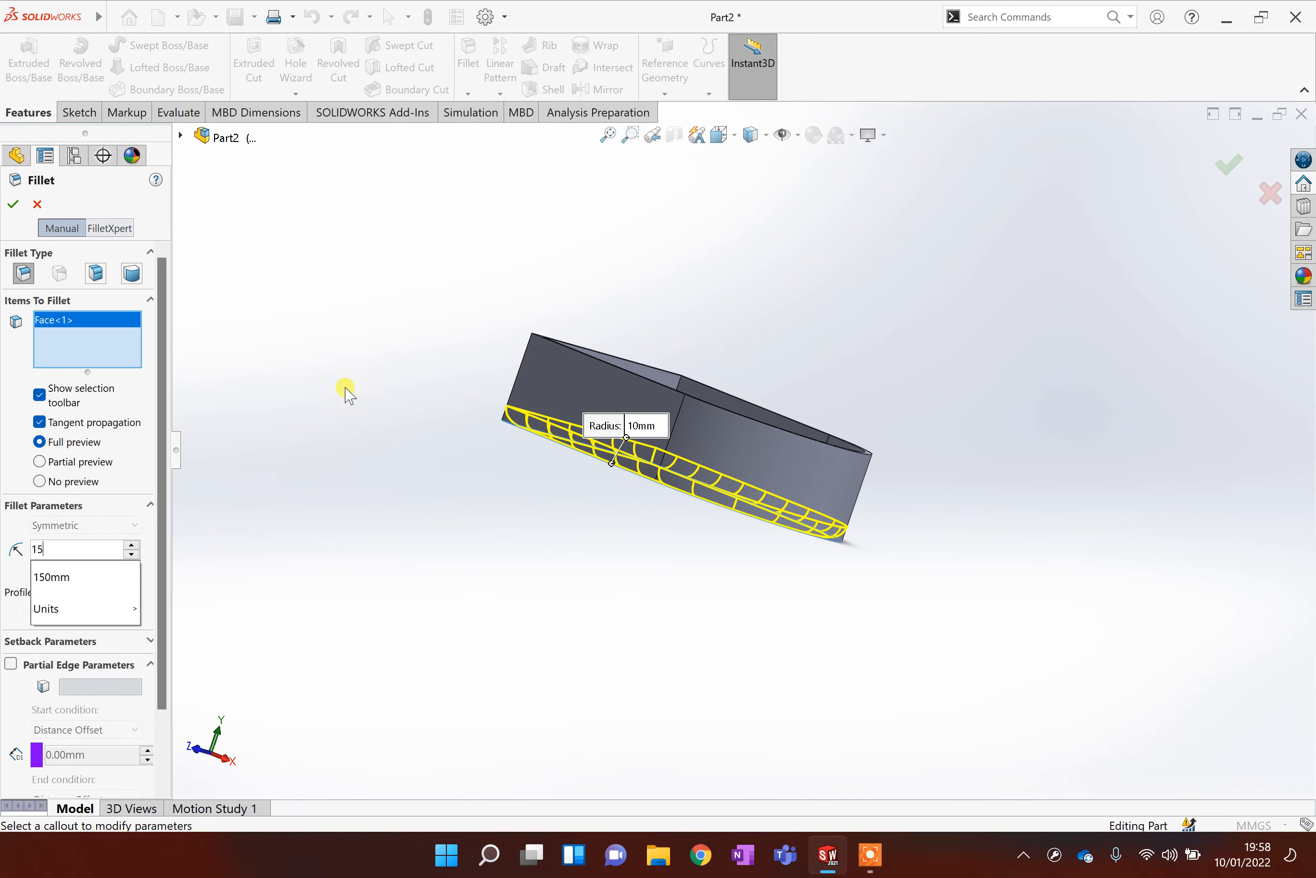
key(Return)
click(1231, 177)
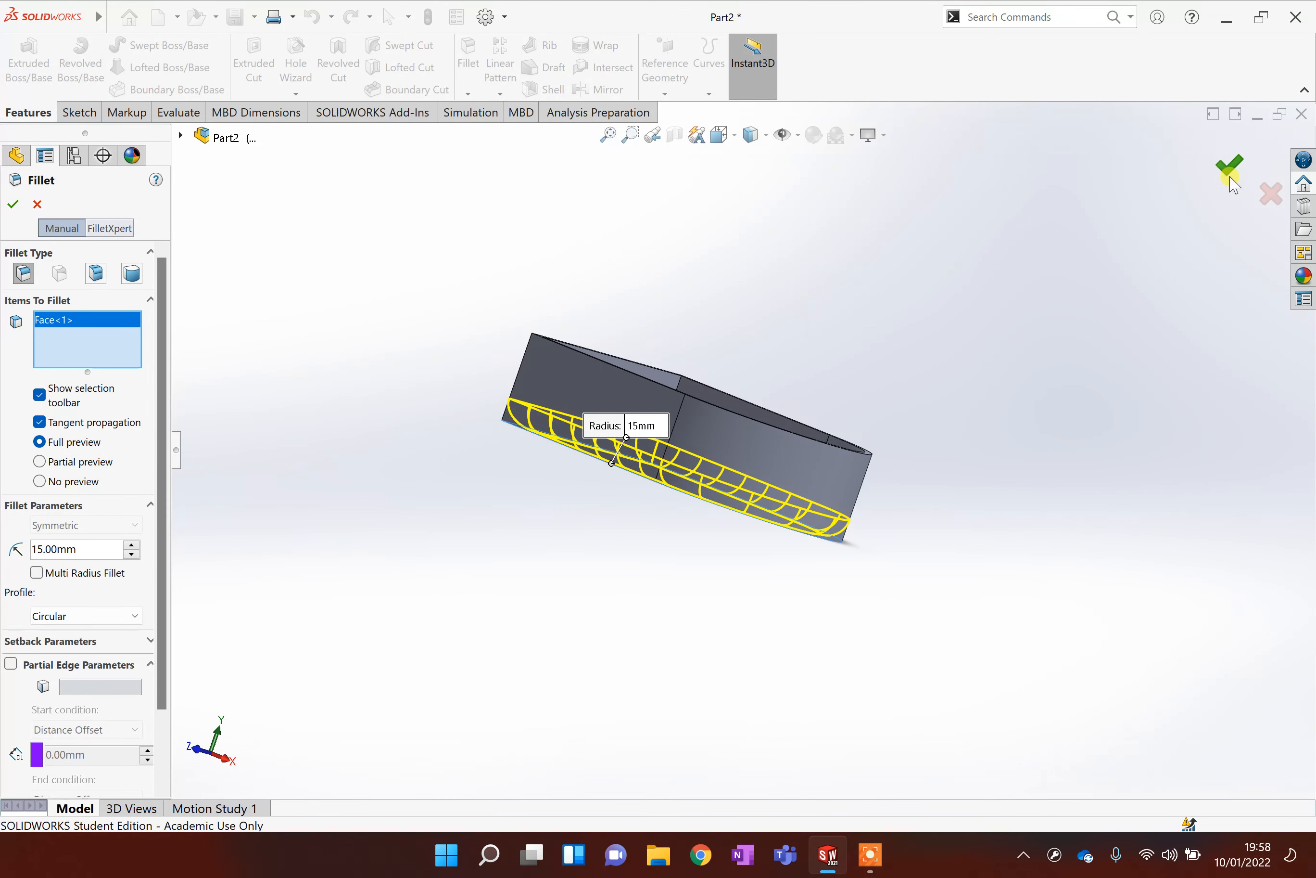
Examine the filleted bottom edges from different angles.
middle_drag(716, 377, 575, 487)
scroll(611, 446, down, 6)
scroll(776, 436, down, 1)
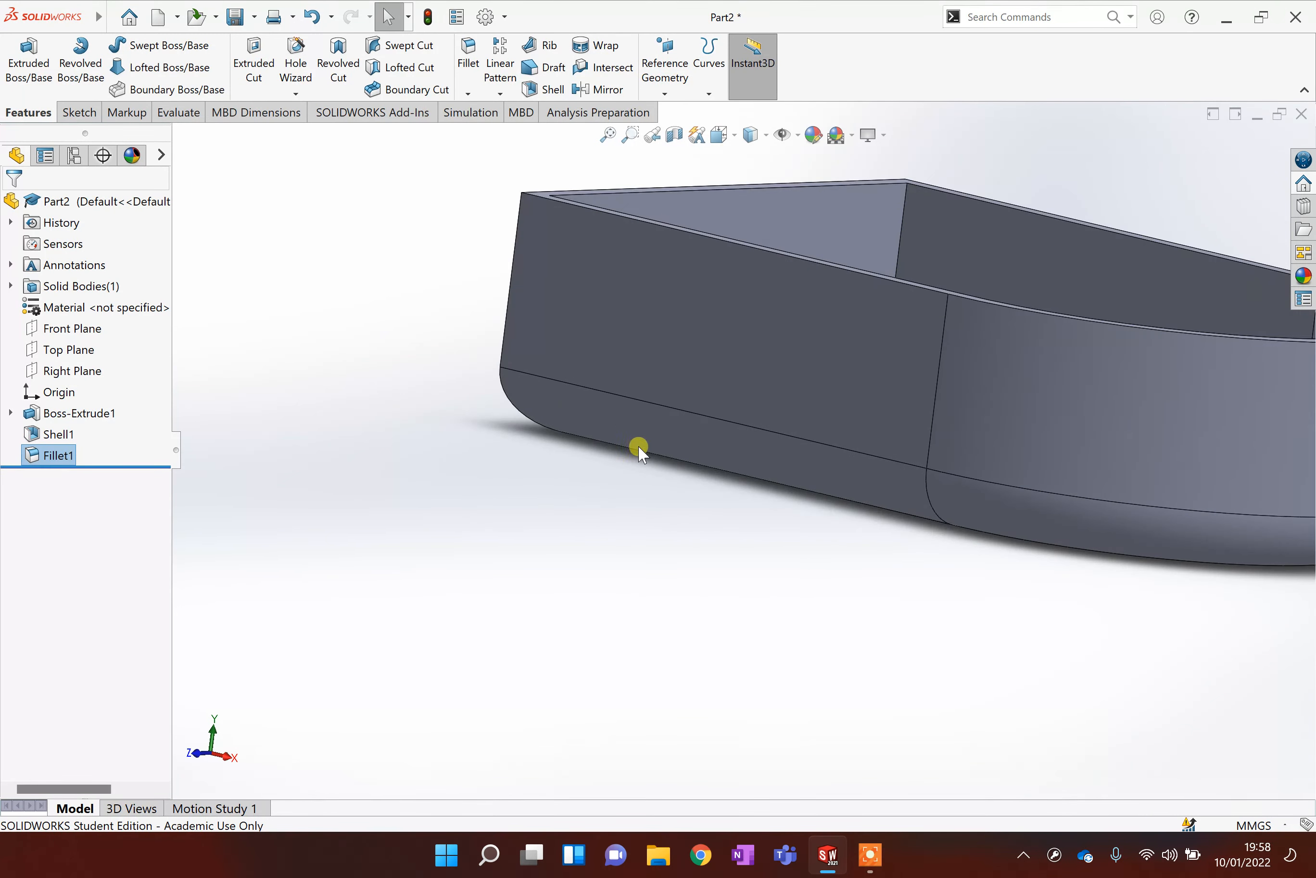
middle_drag(833, 416, 734, 547)
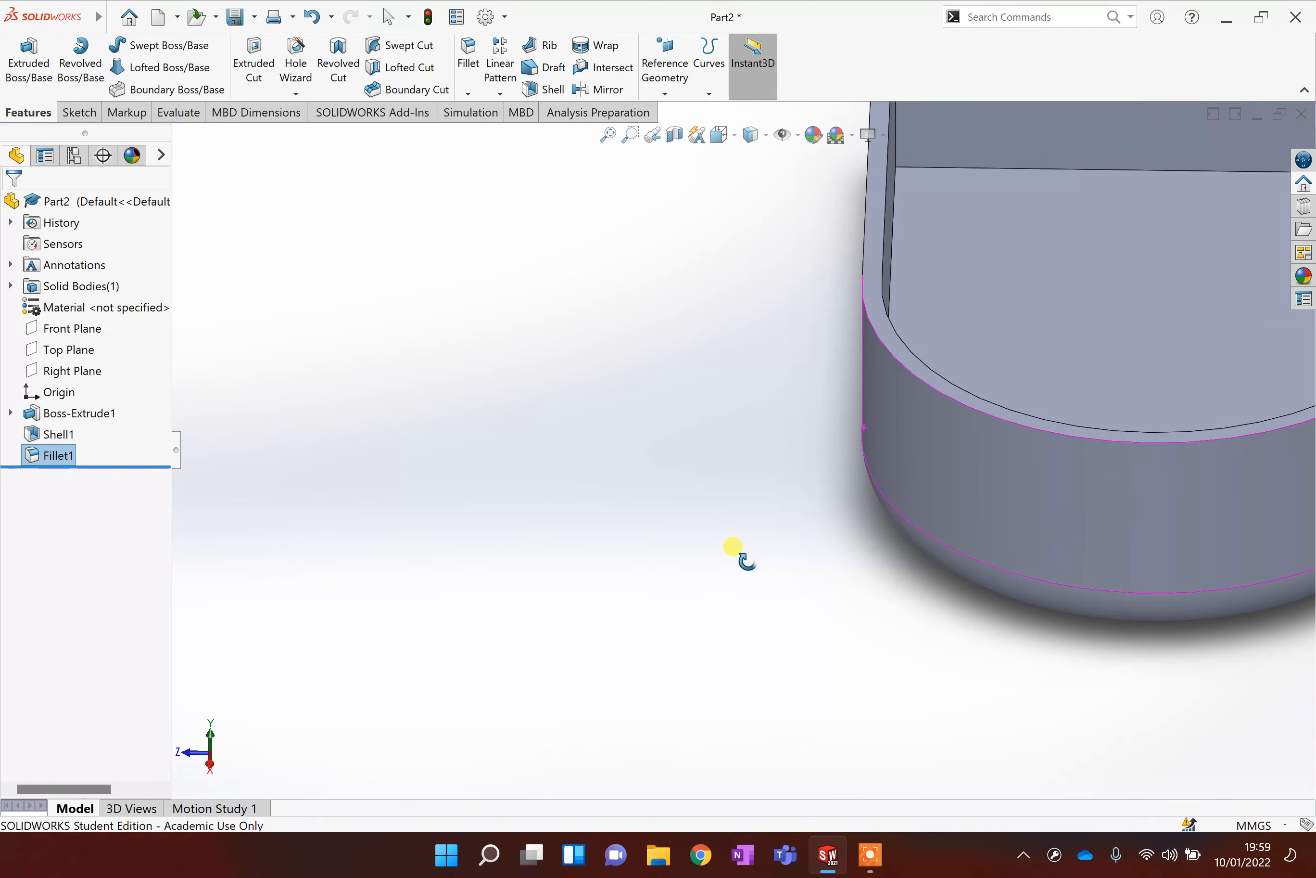
scroll(736, 408, down, 2)
scroll(739, 417, up, 3)
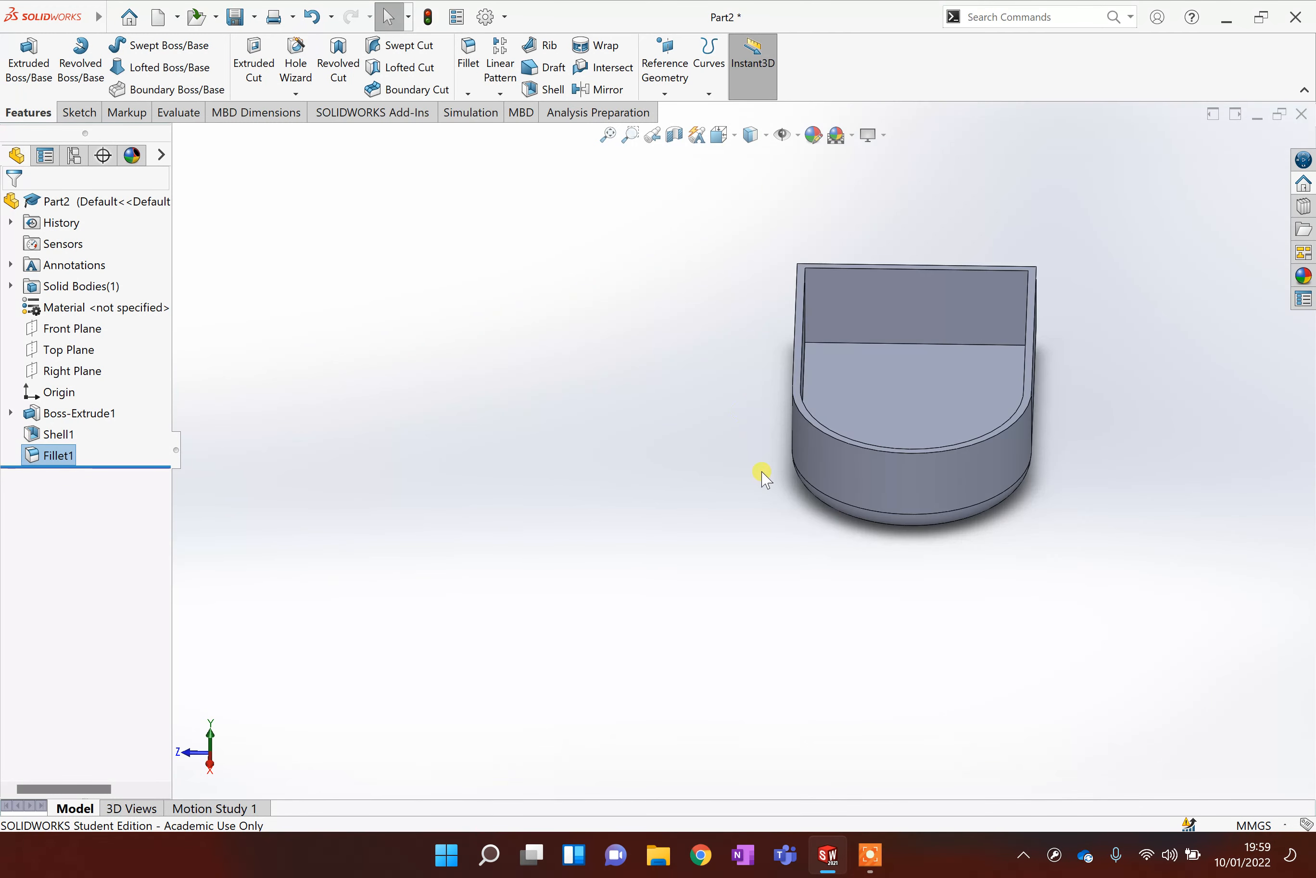
middle_drag(758, 470, 1101, 392)
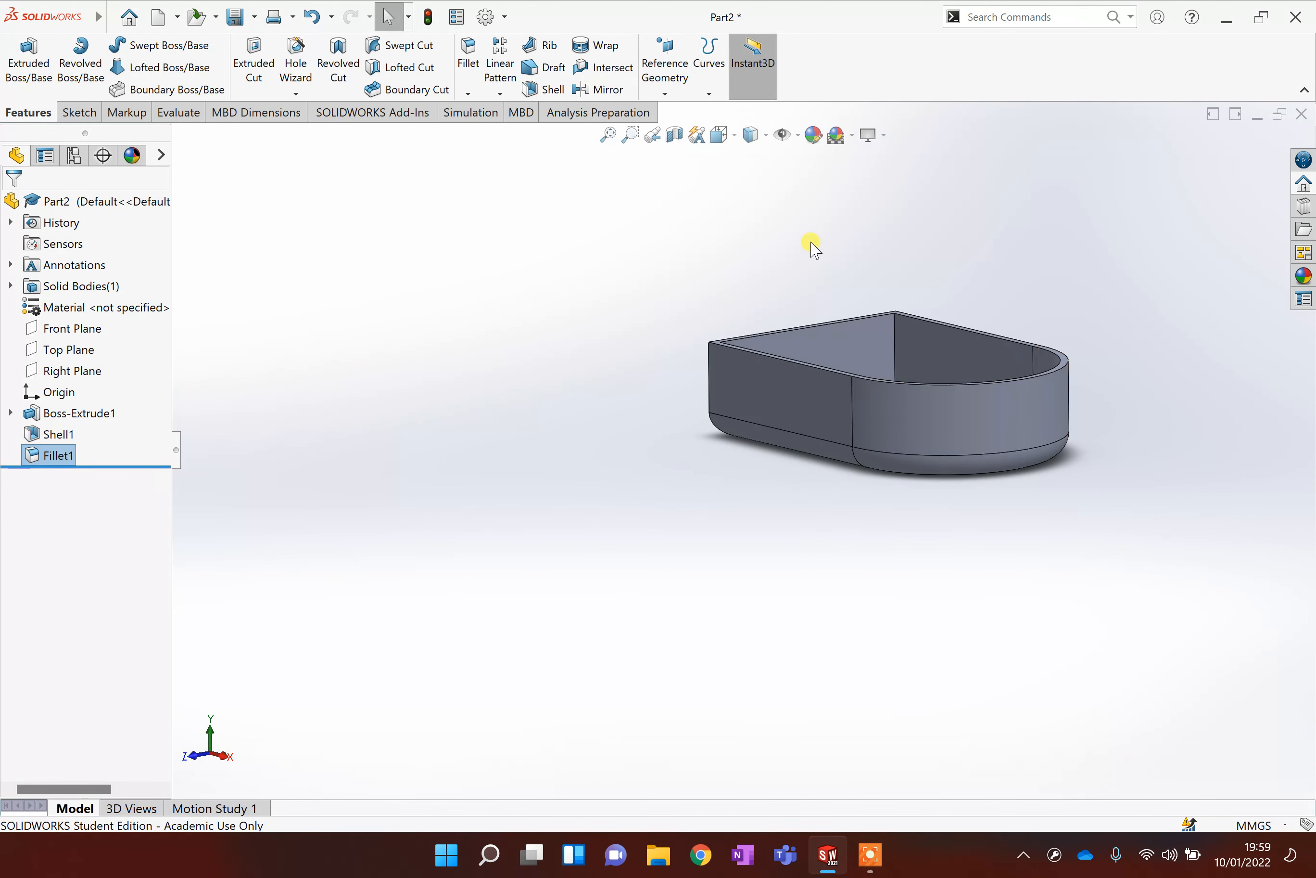
Inspect the filleted container through a section view along the Front Plane, then close it.
click(675, 135)
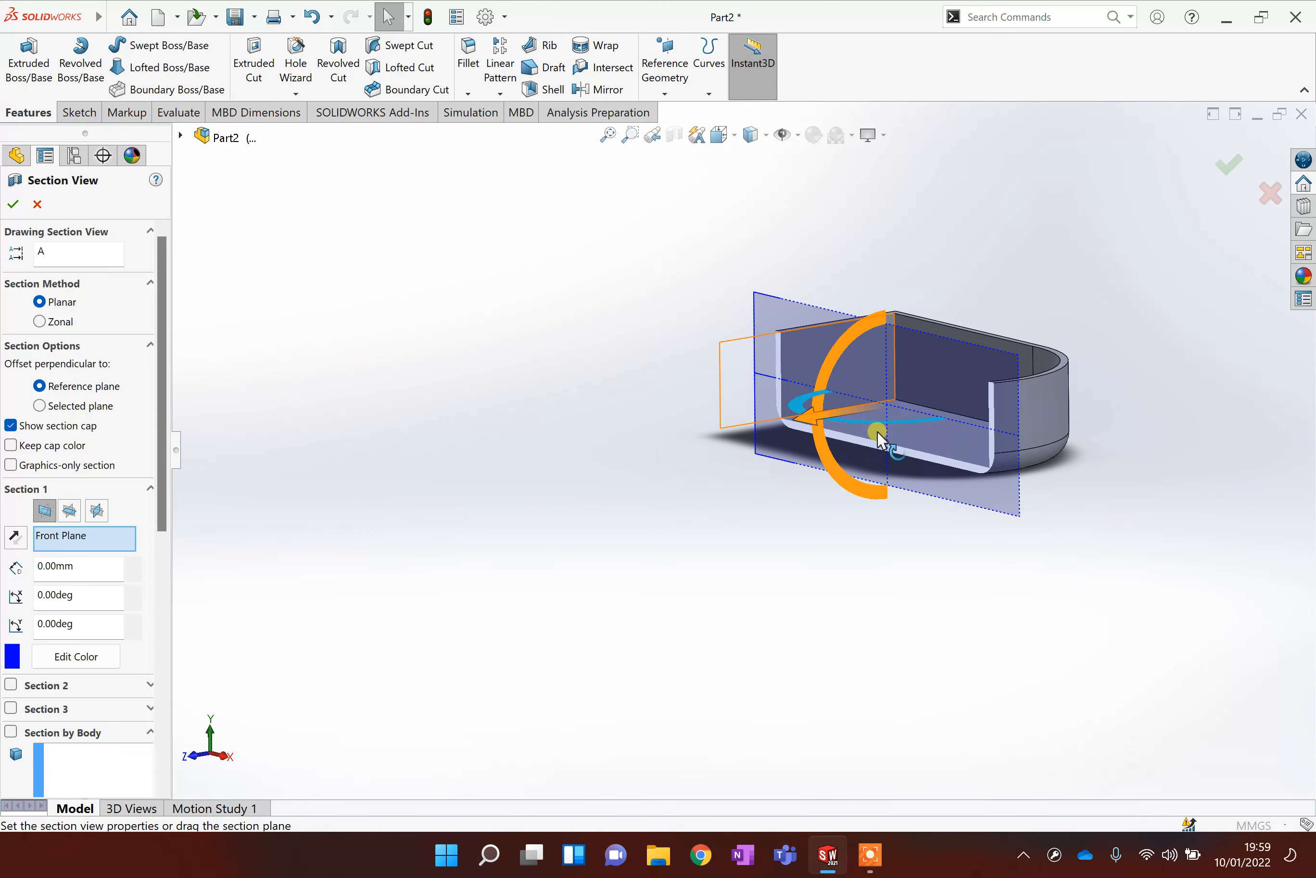
scroll(999, 474, down, 10)
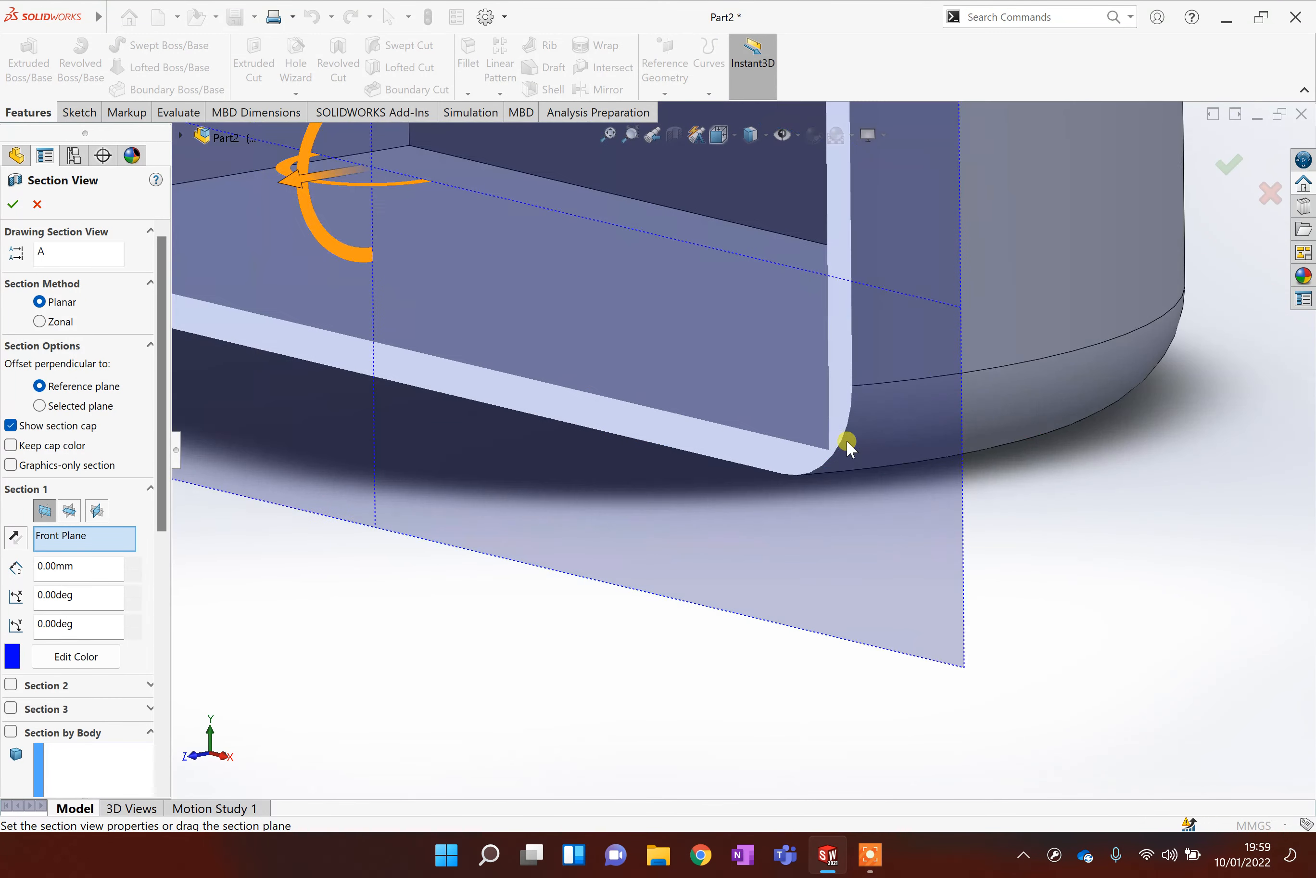
scroll(815, 454, down, 5)
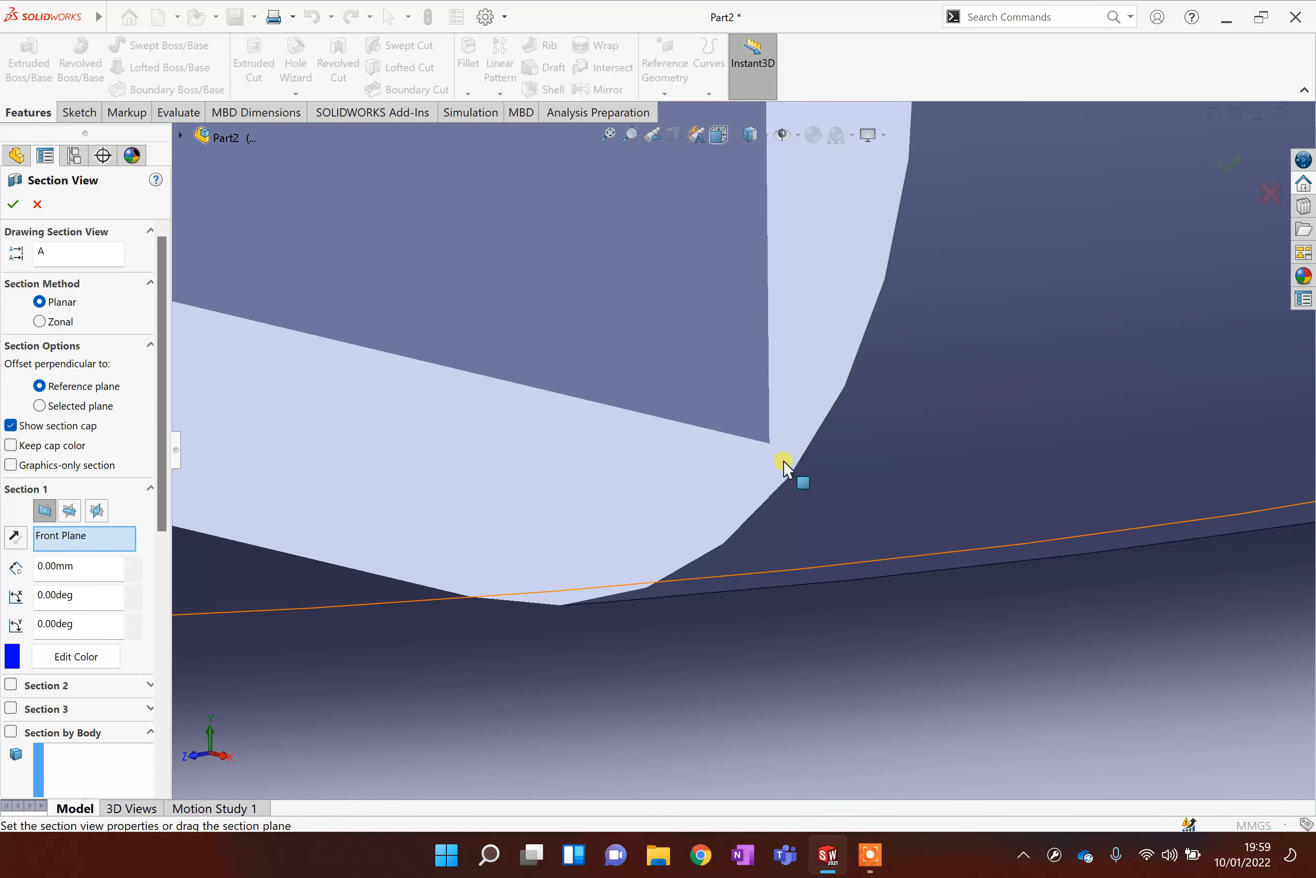
scroll(777, 450, down, 3)
scroll(777, 453, up, 12)
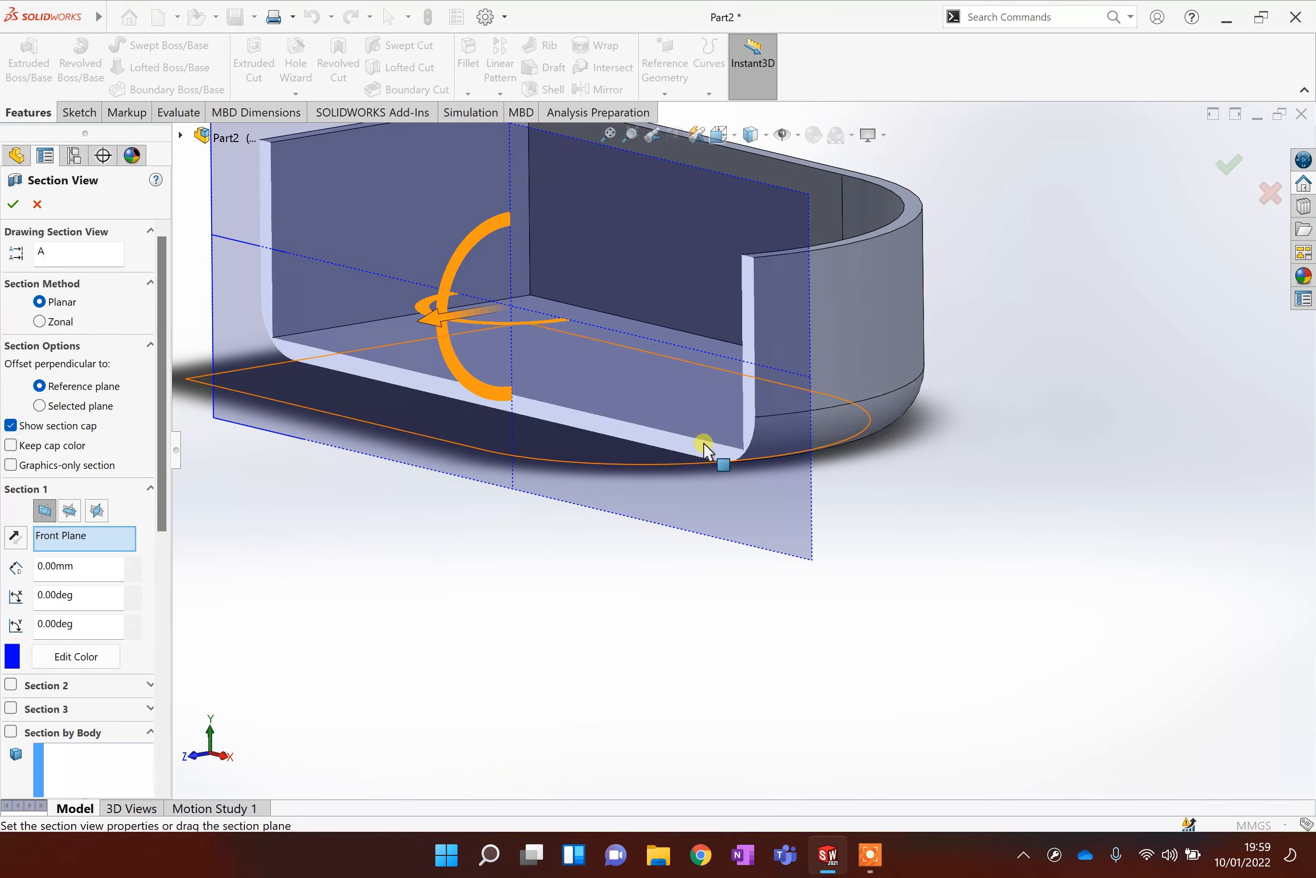
scroll(926, 400, up, 3)
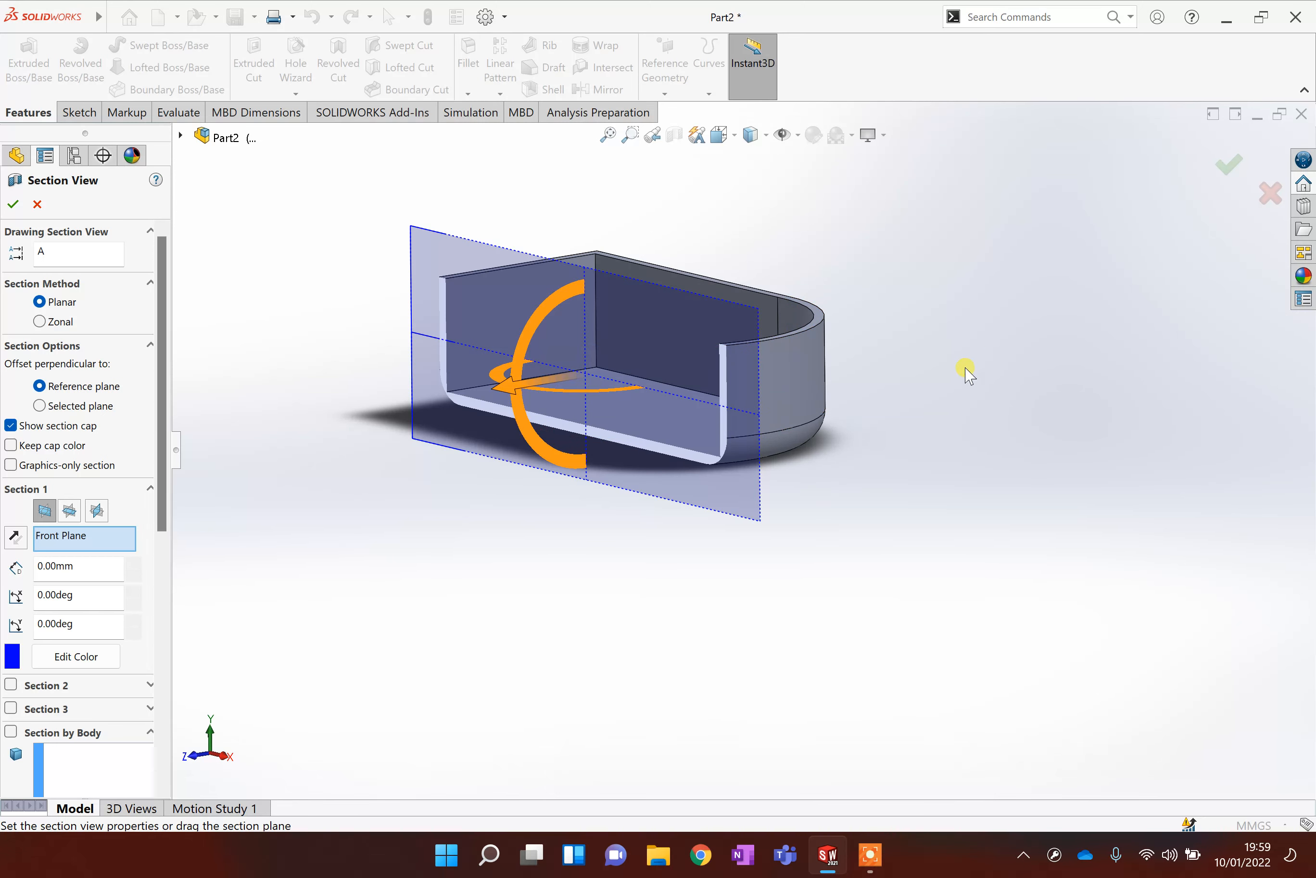
click(1264, 201)
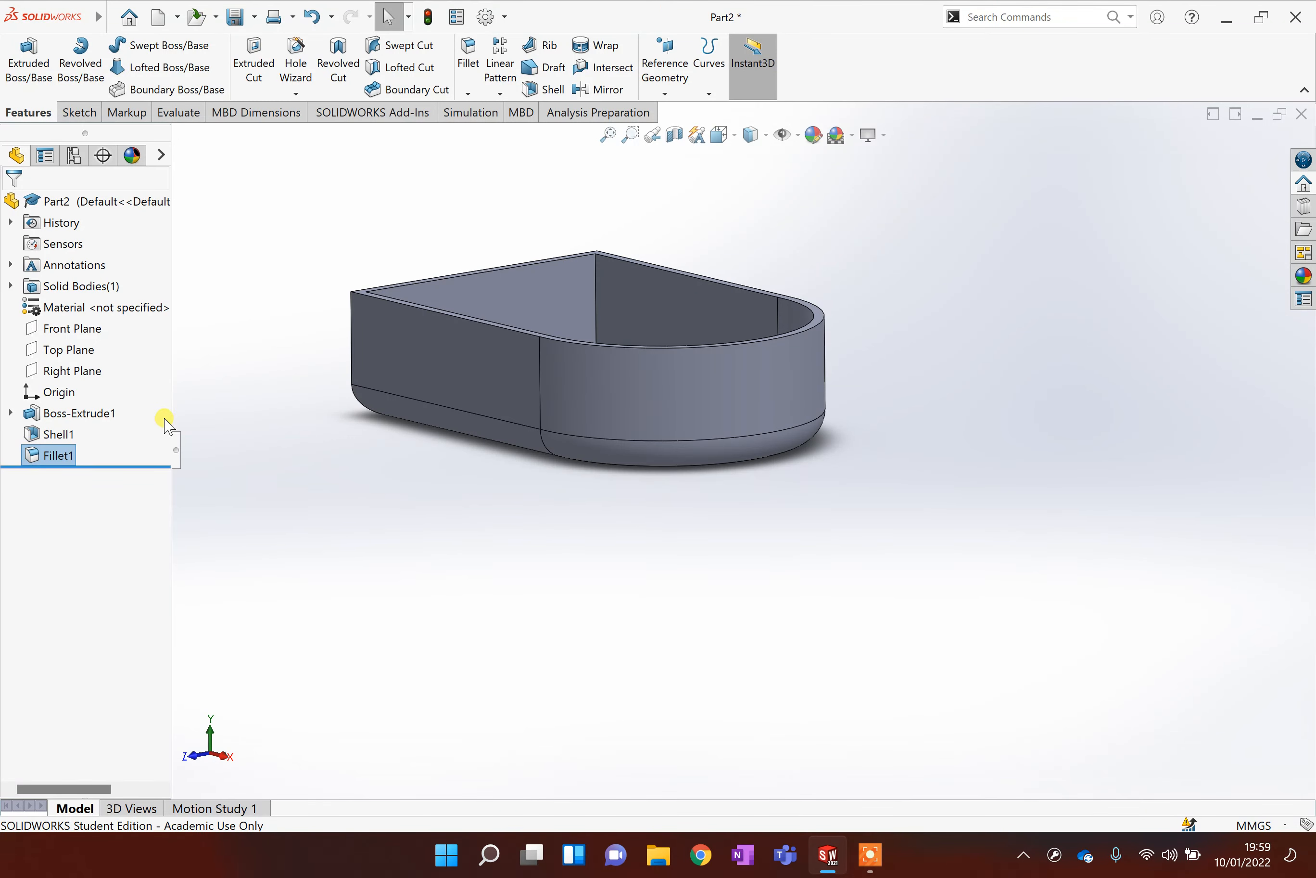
Delete the fillet and shell features from the part.
right_click(51, 456)
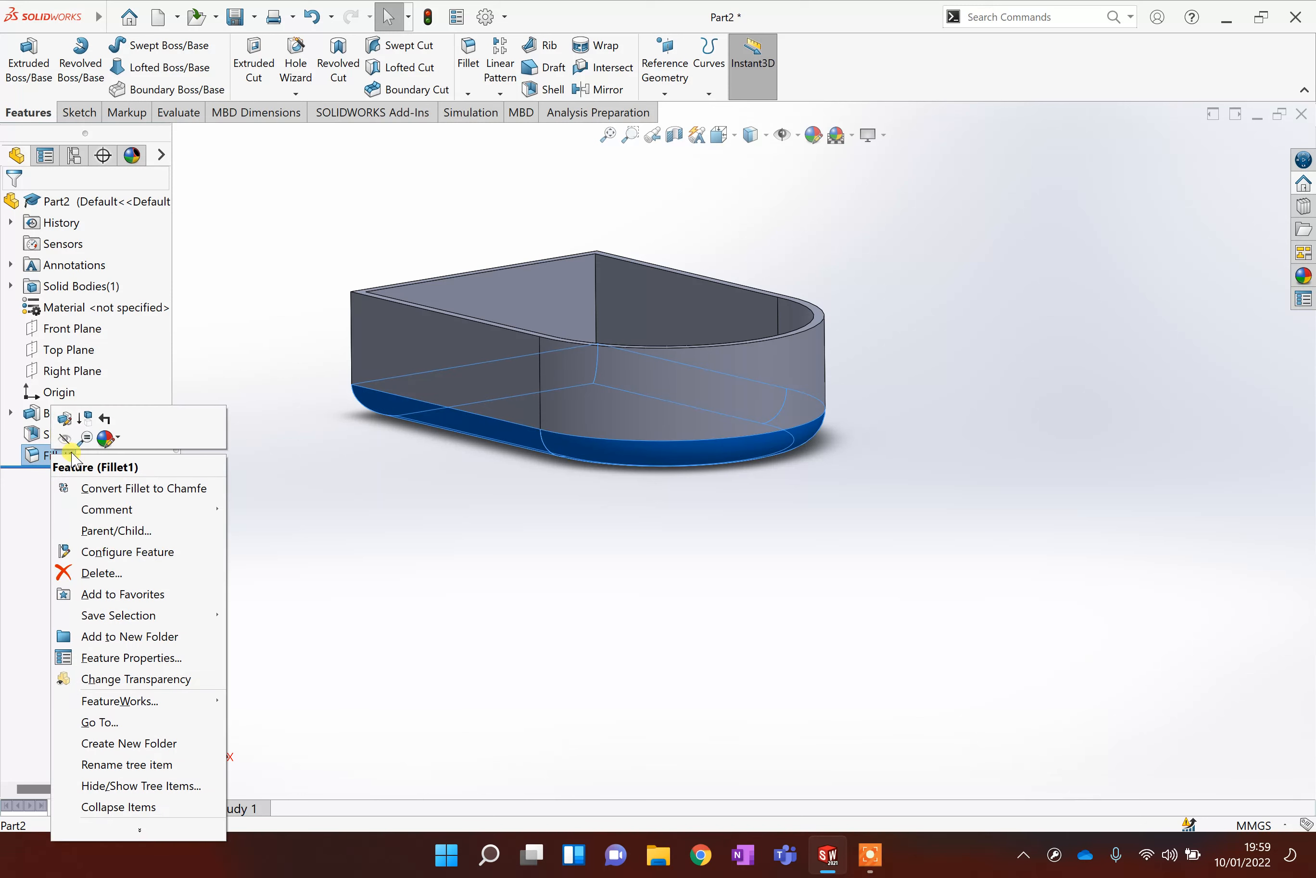
click(108, 570)
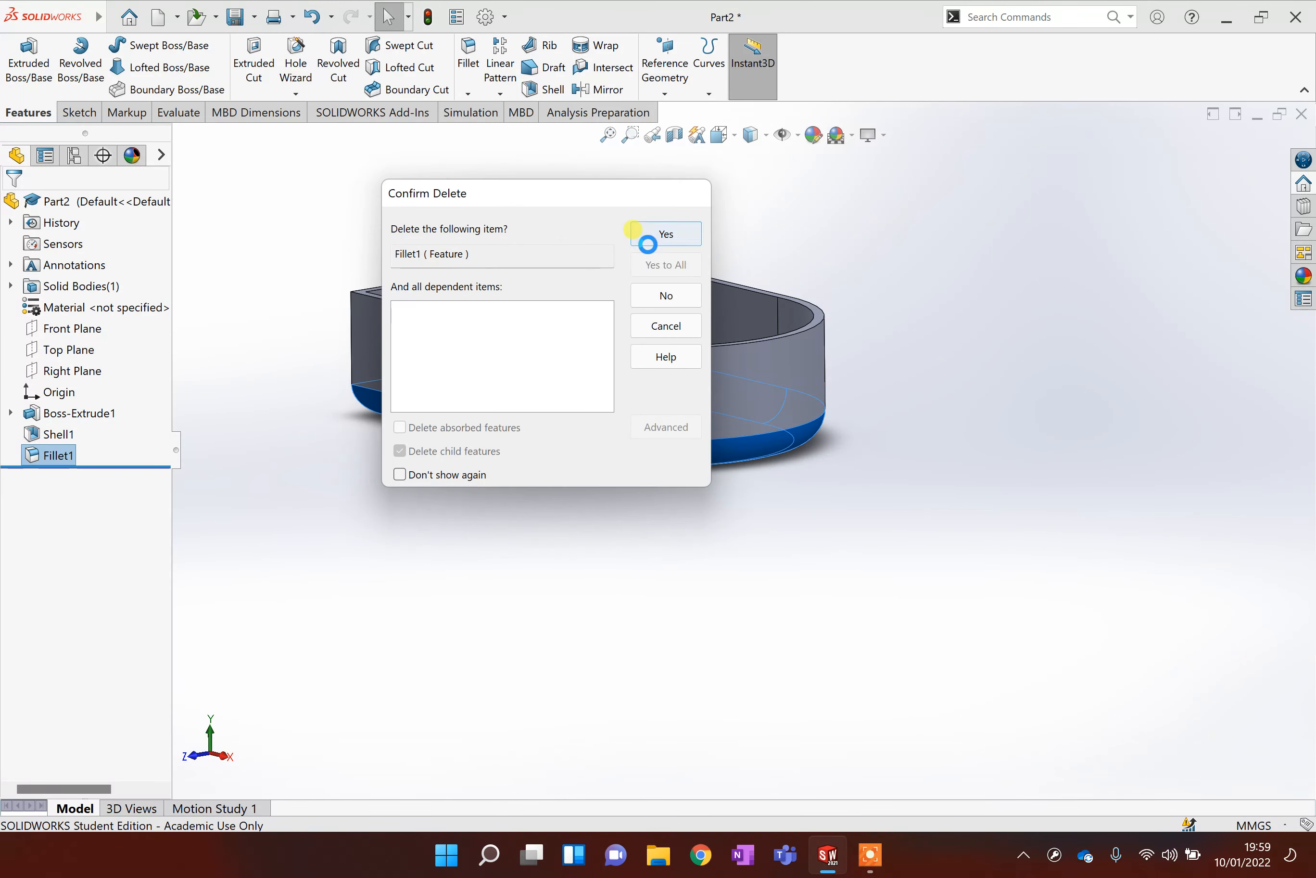
click(648, 250)
right_click(82, 439)
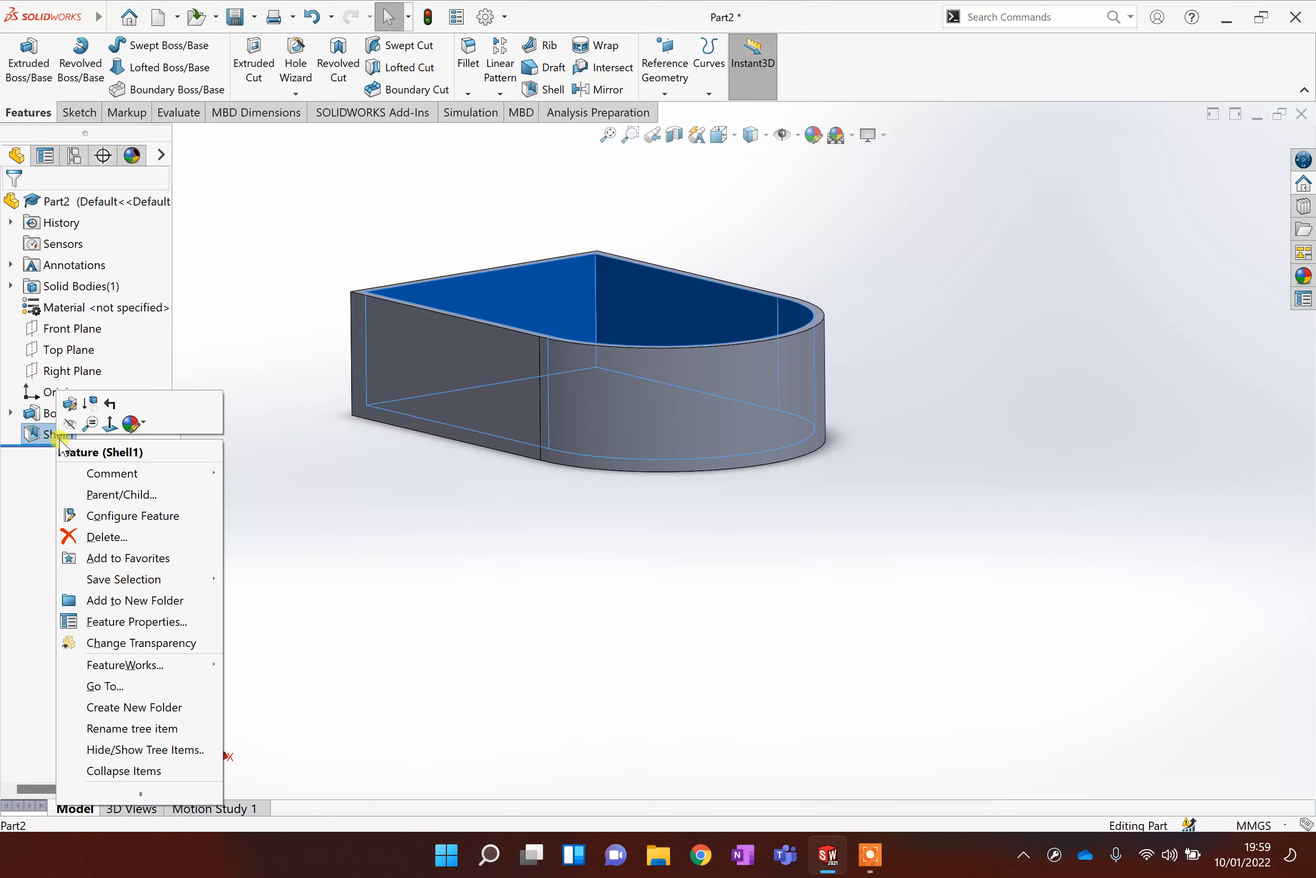
click(120, 532)
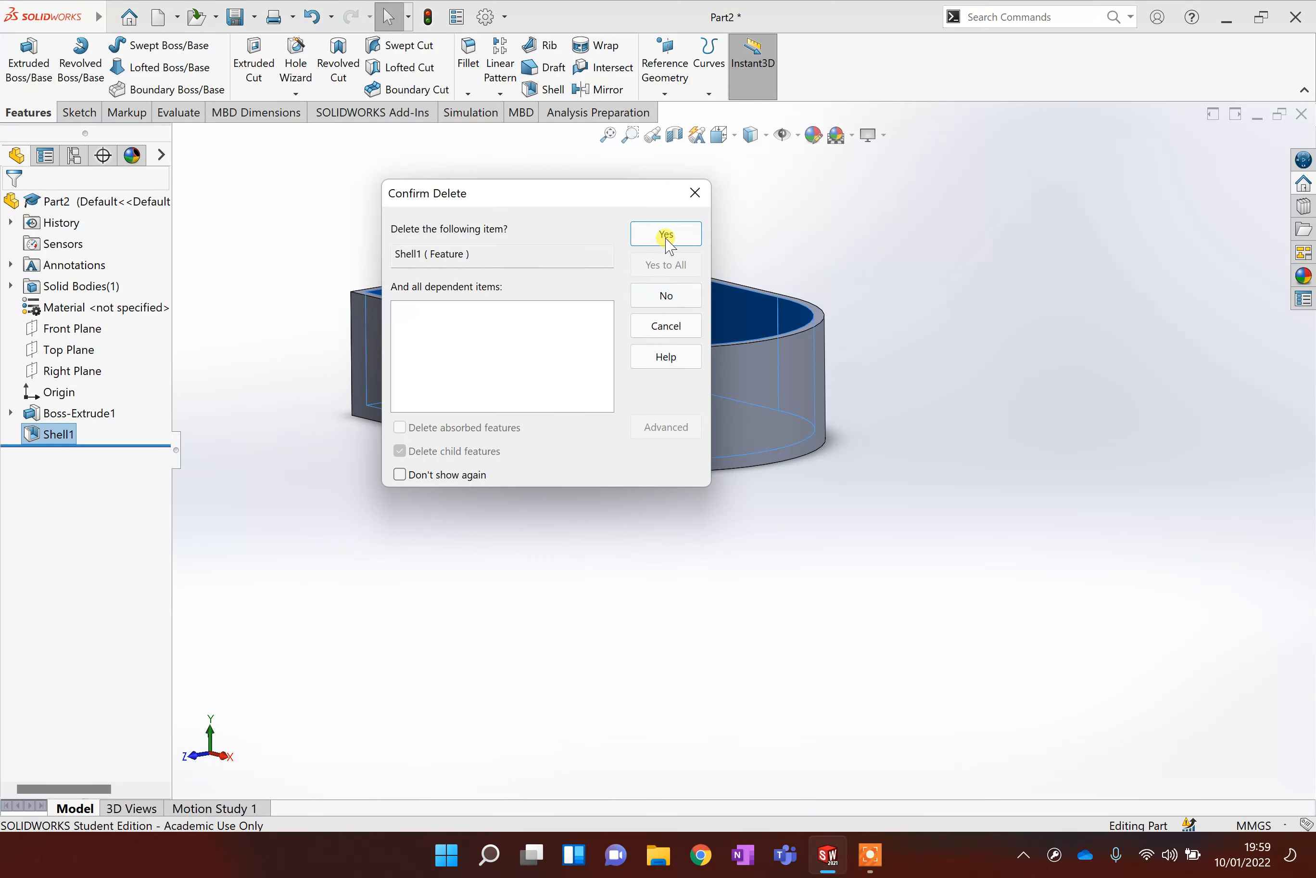
click(666, 238)
Fillet the edges of the solid's bottom face with a 15 mm radius.
key(f)
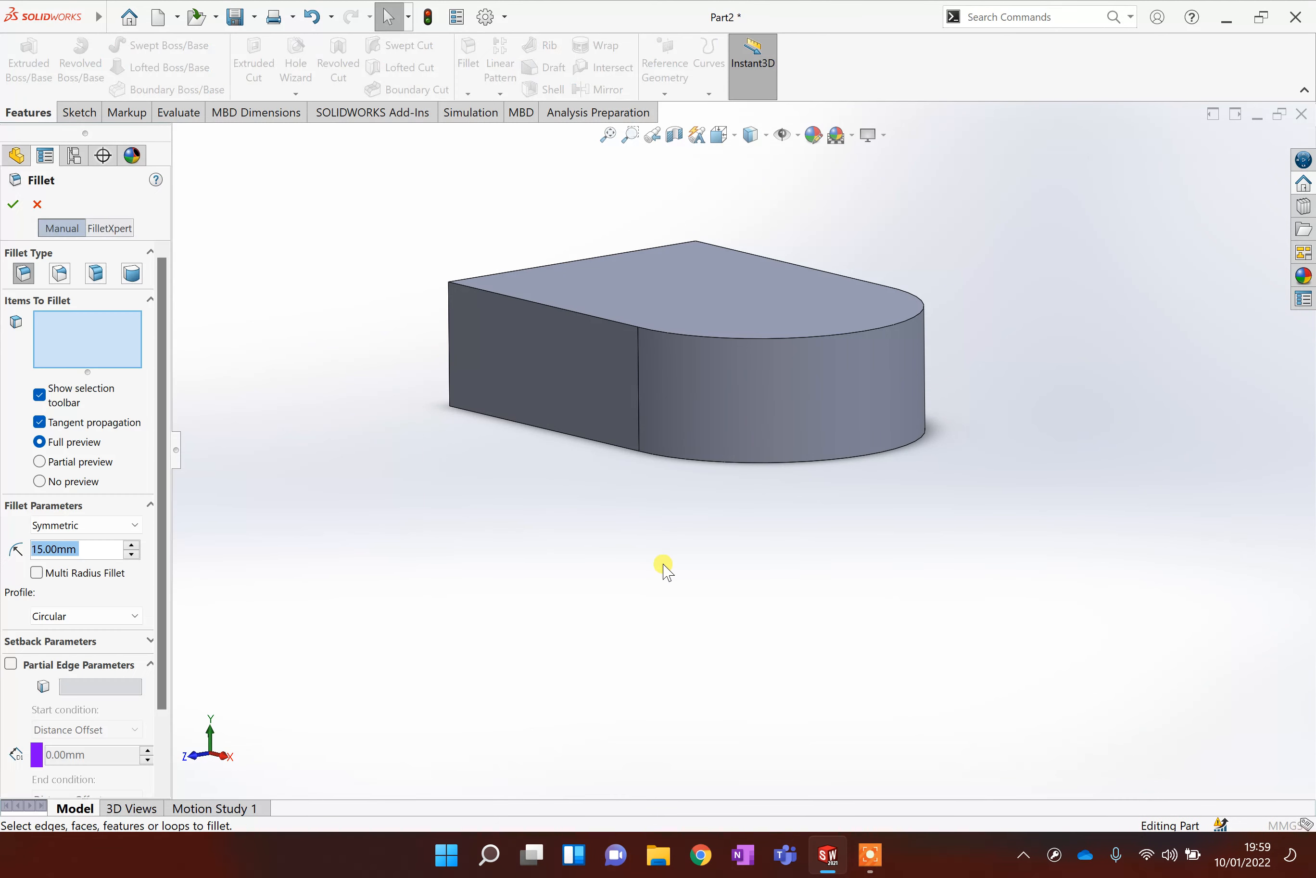
scroll(750, 448, down, 12)
scroll(738, 468, up, 12)
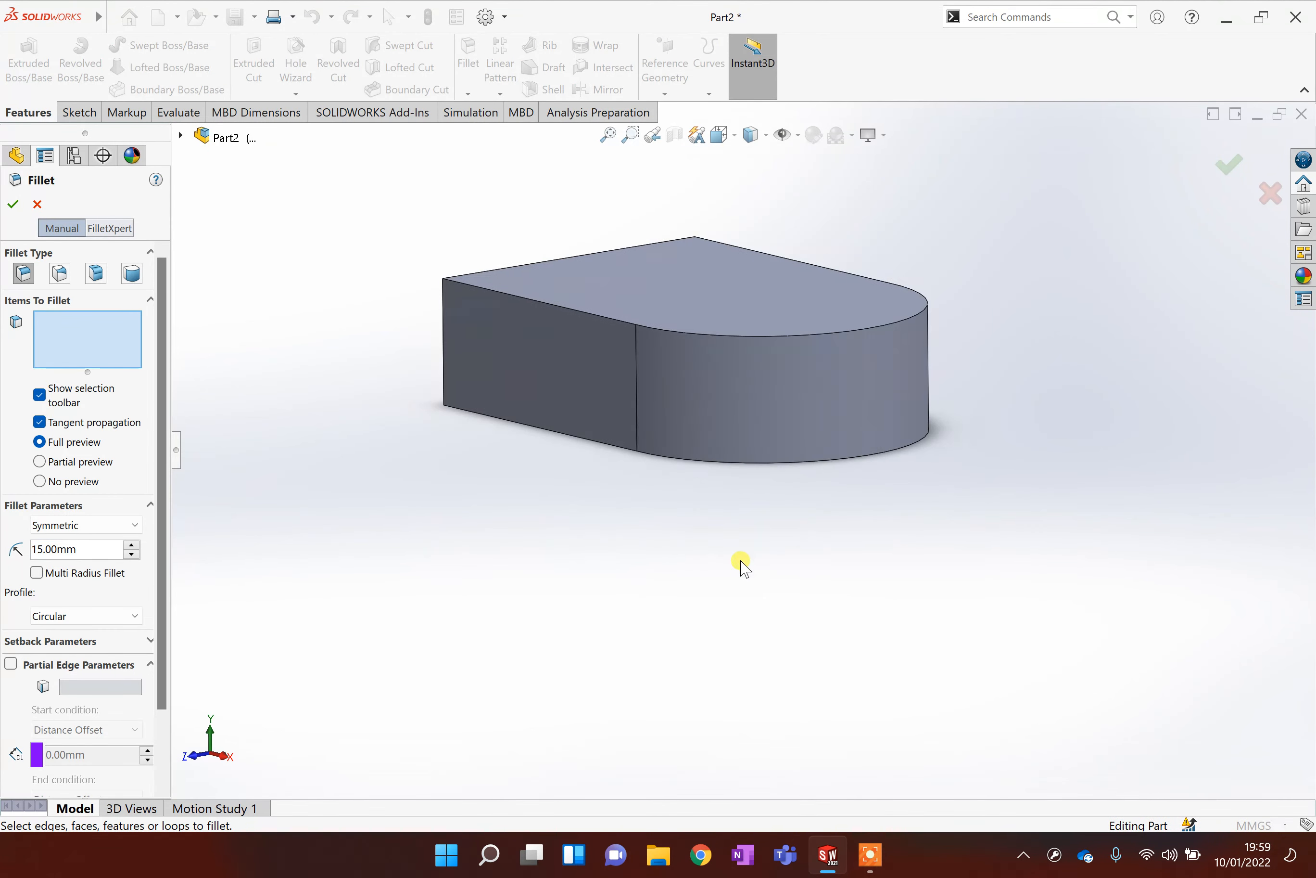
middle_drag(779, 364, 808, 267)
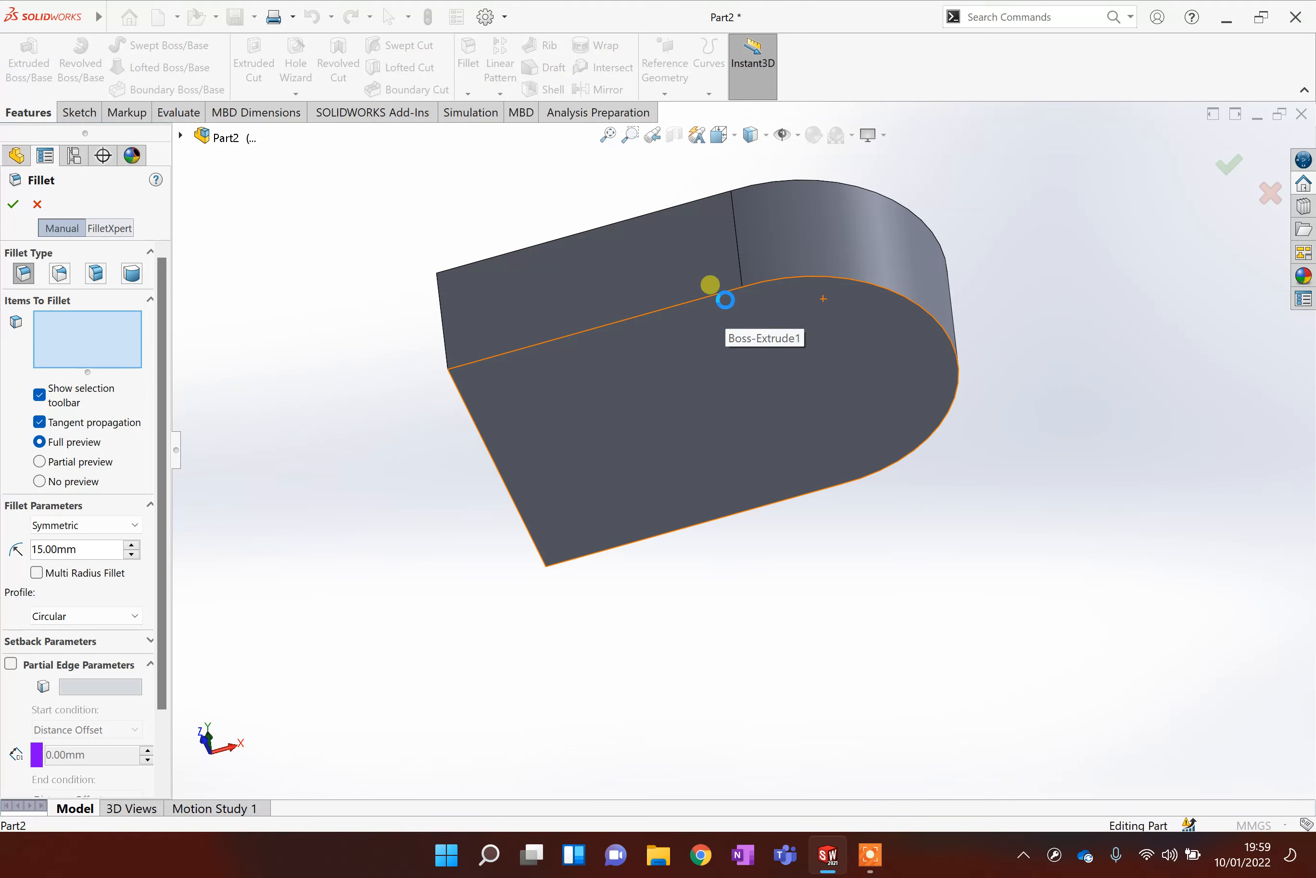
click(687, 393)
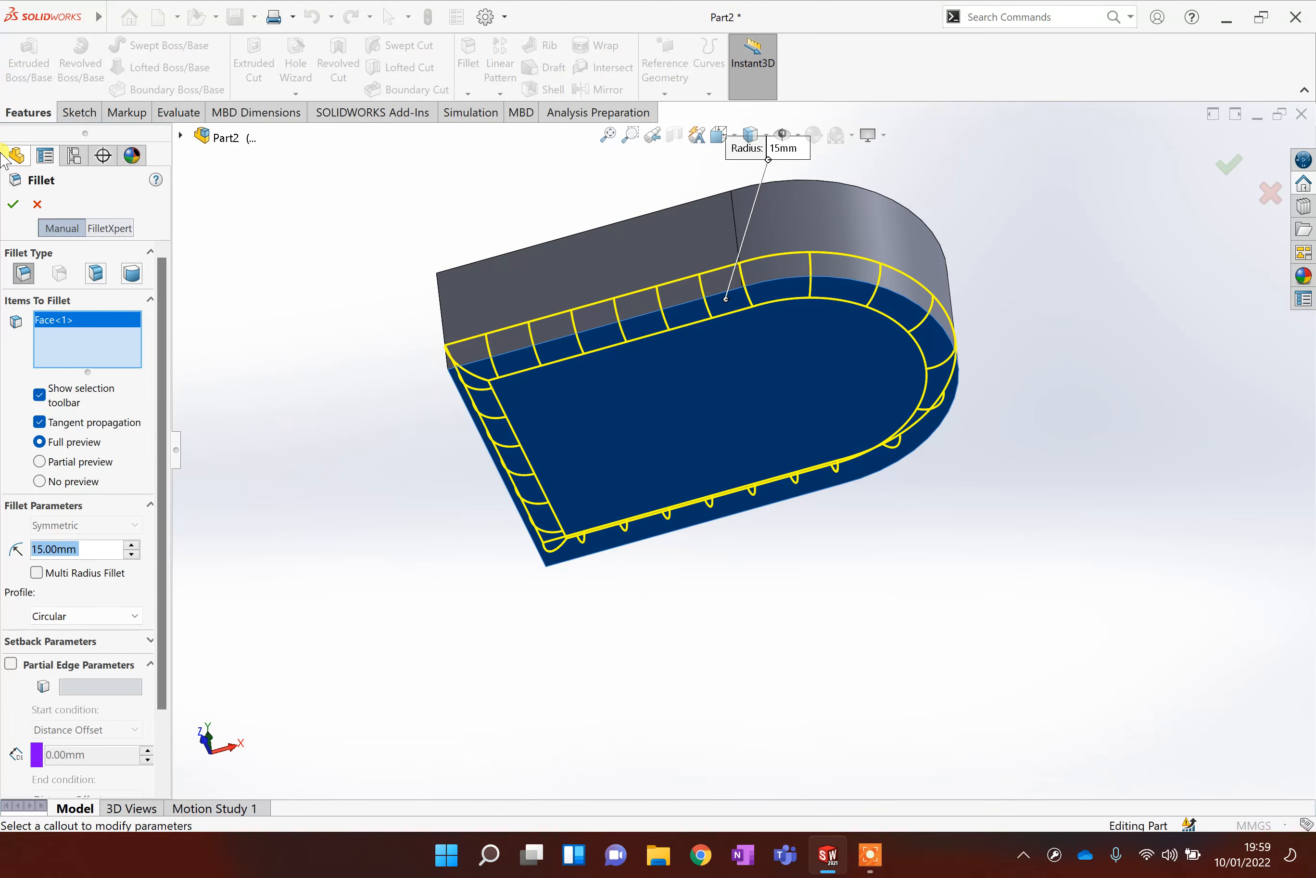
click(12, 205)
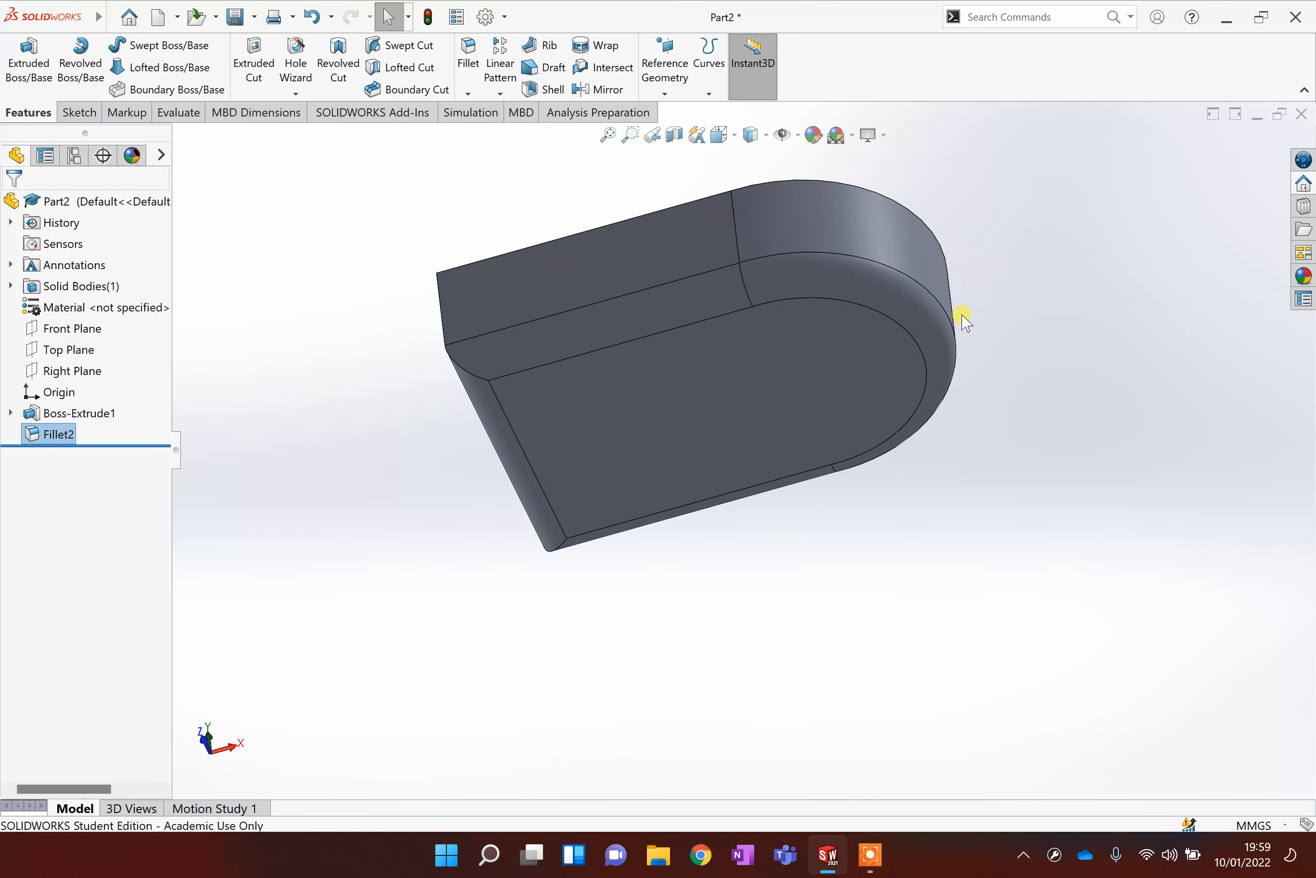
Shell the part with 5 mm walls, removing the top face, with preview shown.
scroll(953, 380, up, 5)
scroll(955, 340, down, 5)
middle_drag(935, 288, 869, 512)
scroll(773, 454, down, 3)
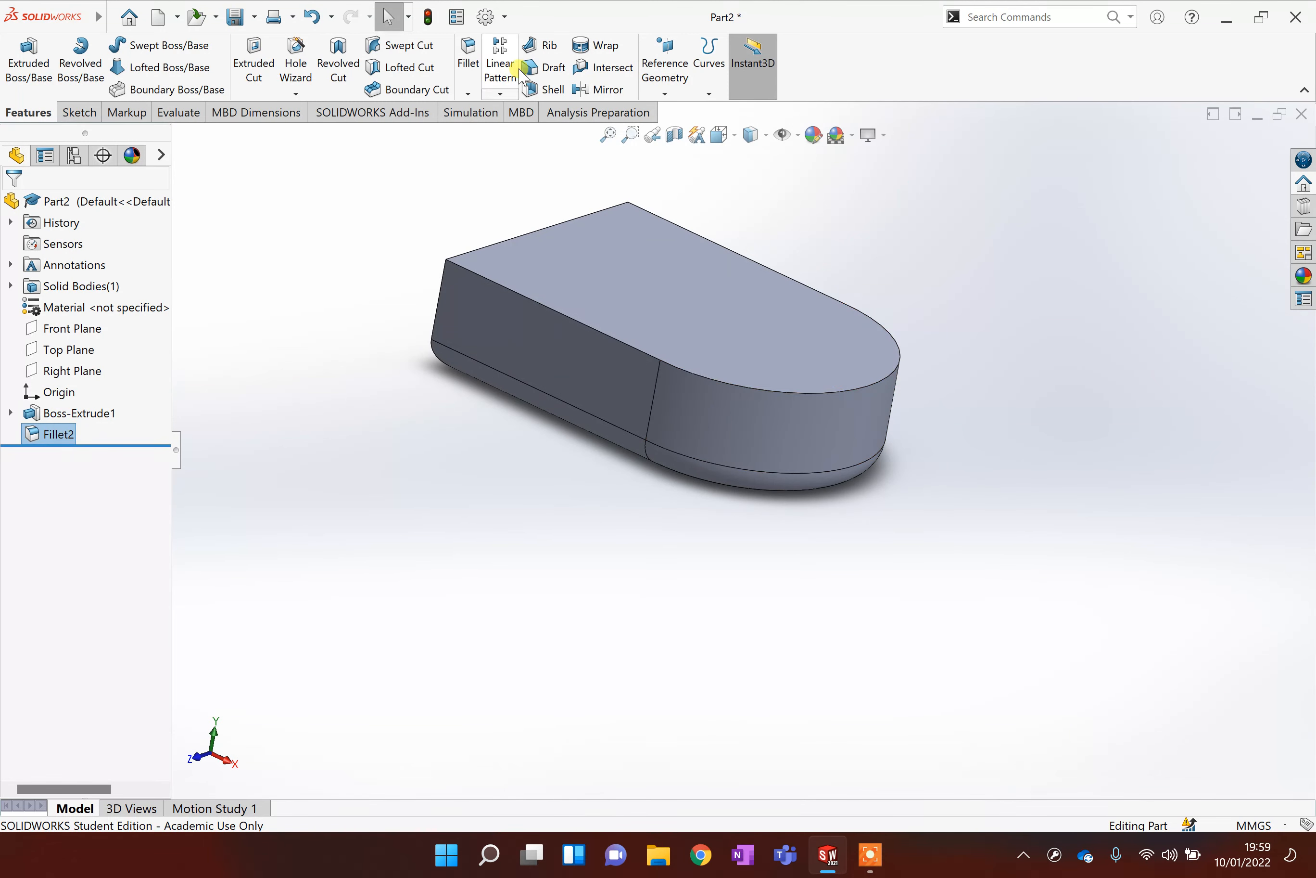
click(553, 89)
click(718, 262)
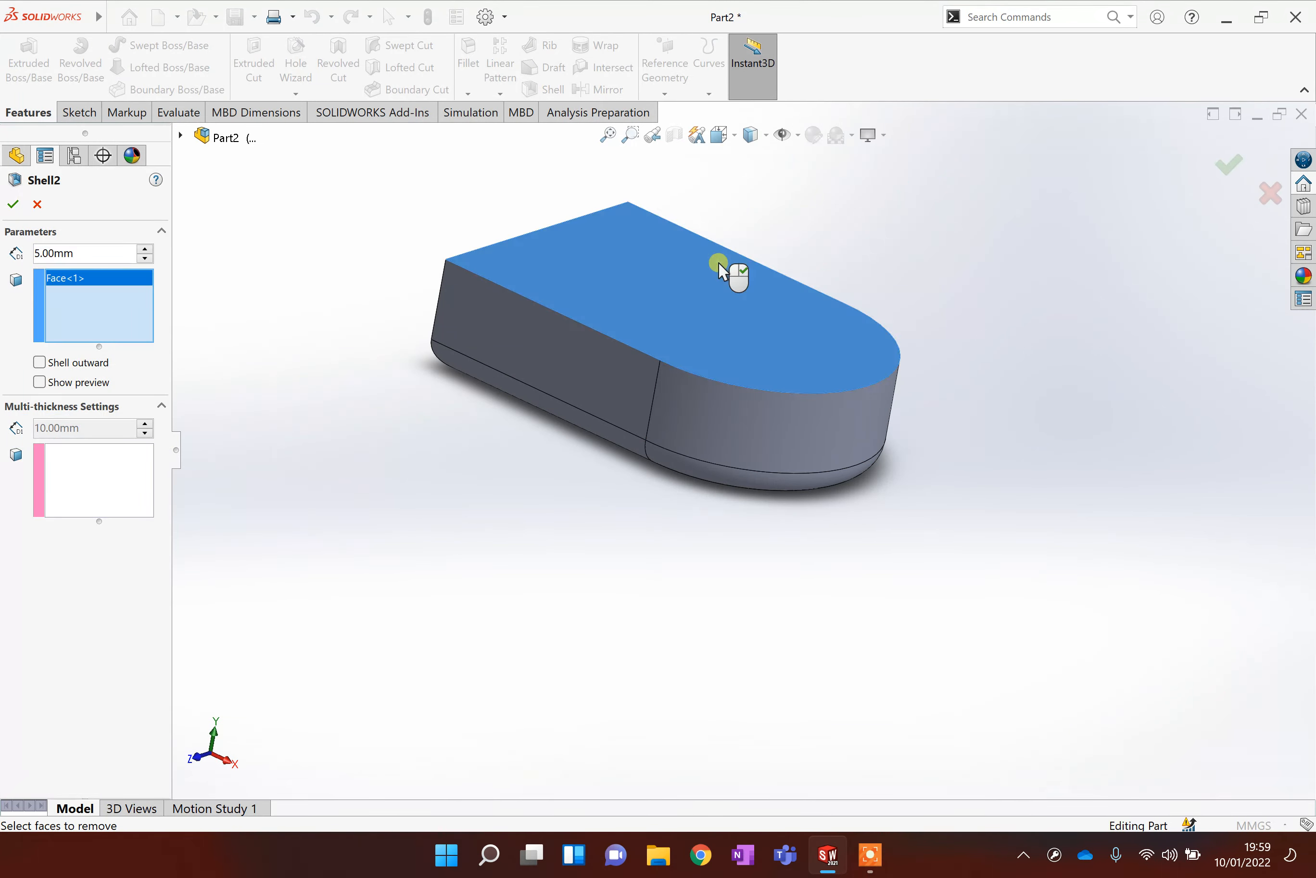
click(39, 382)
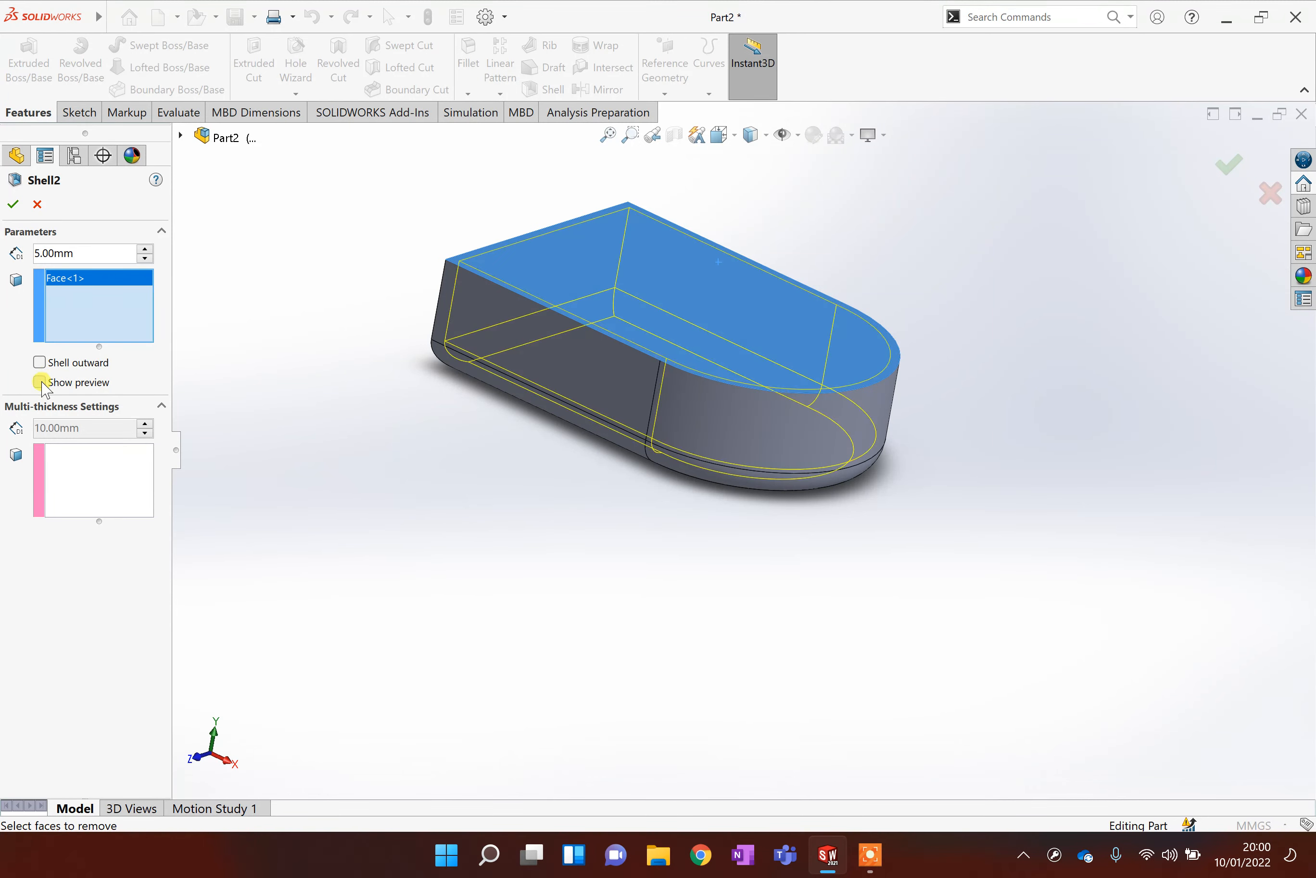
click(13, 204)
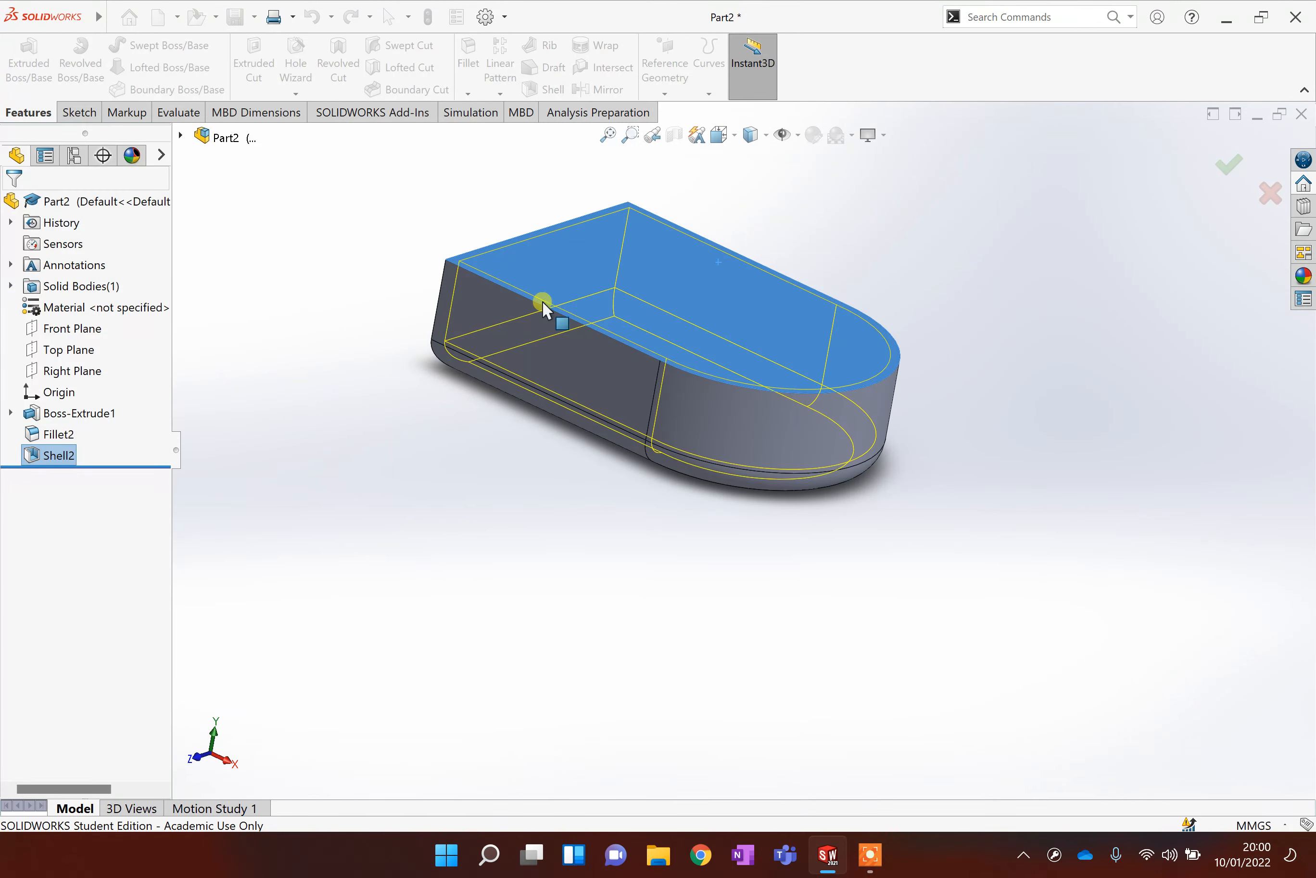
Inspect the shelled part's walls and bottom fillet through a Front Plane section view, then close it.
middle_drag(760, 368, 779, 306)
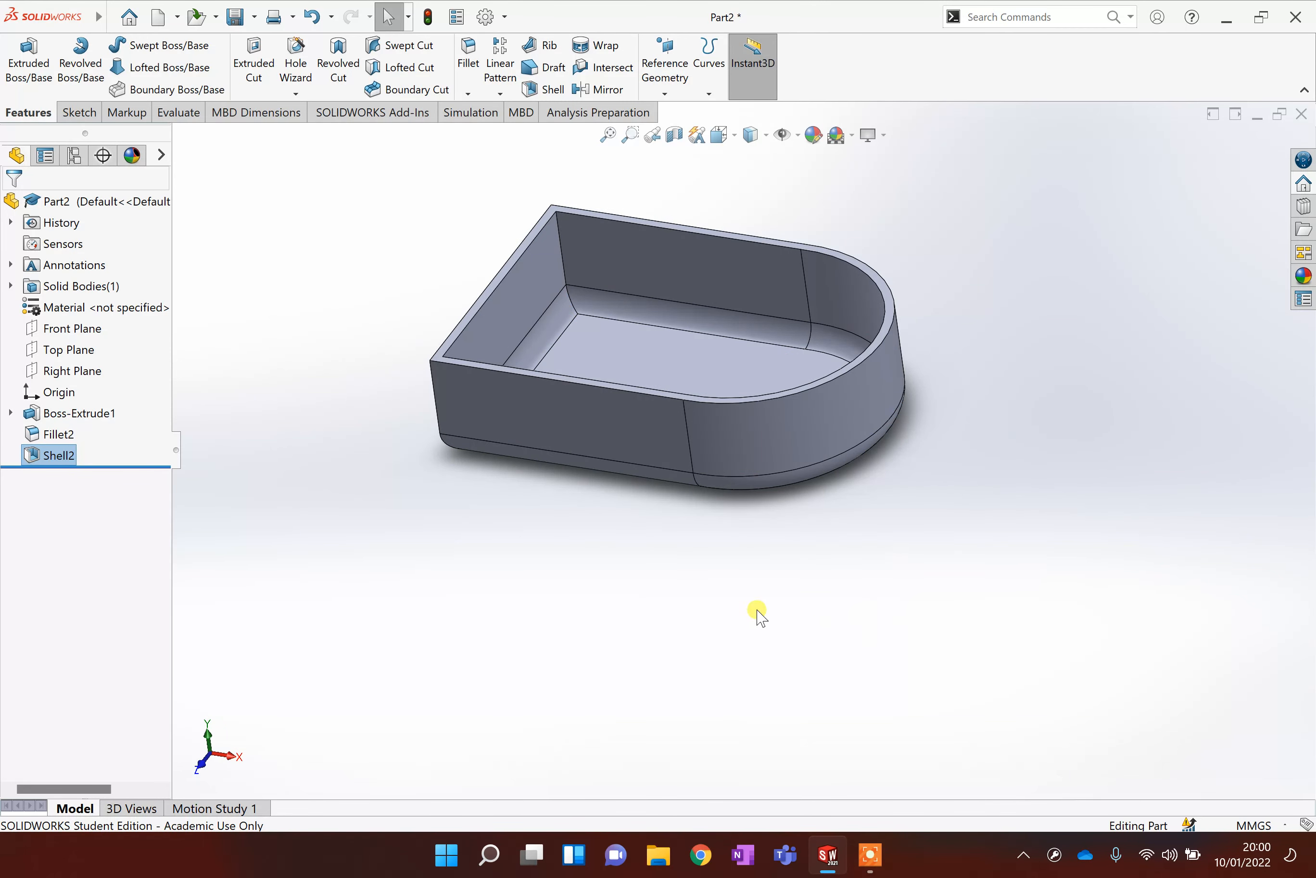
middle_drag(759, 611, 735, 323)
click(674, 134)
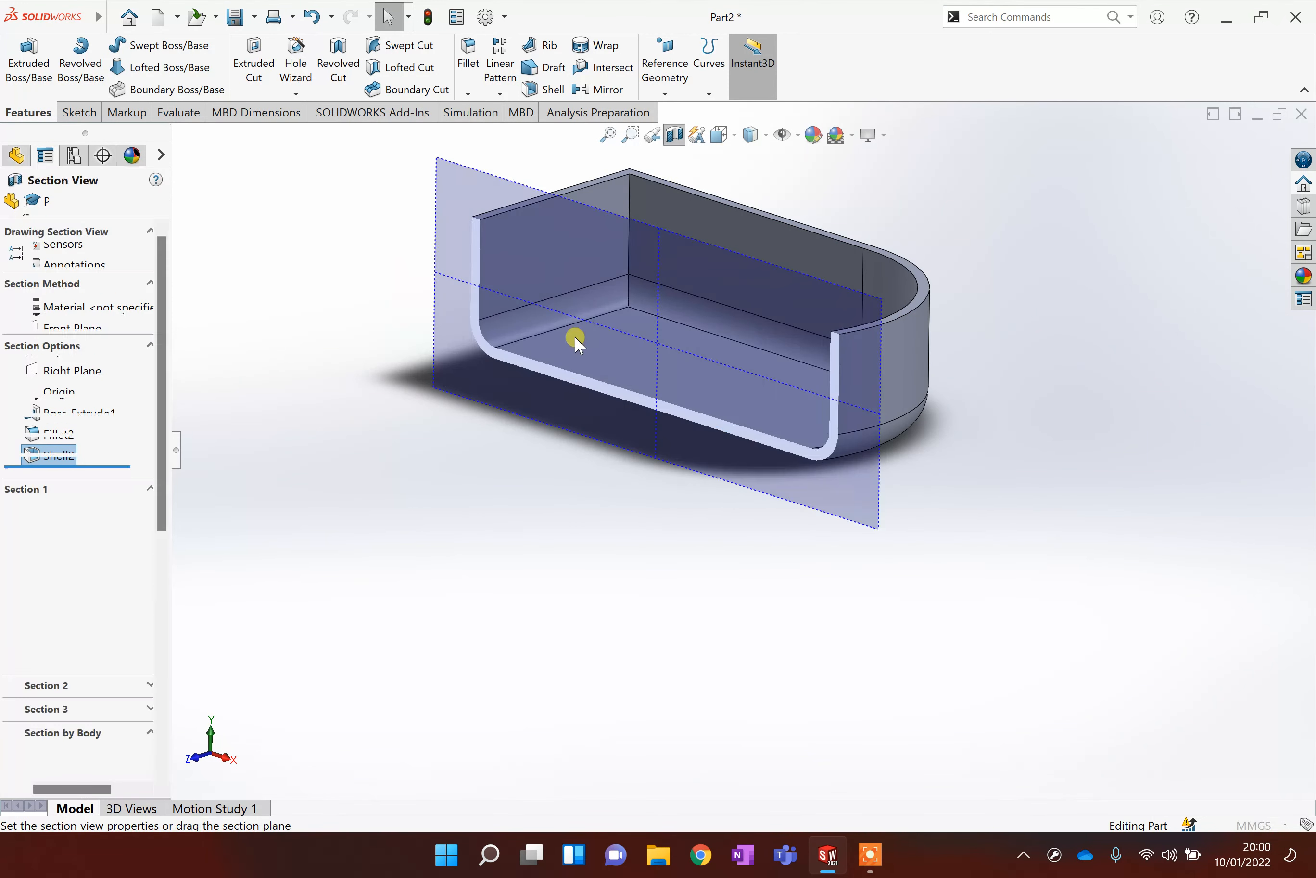
scroll(828, 471, up, 1)
scroll(787, 433, down, 7)
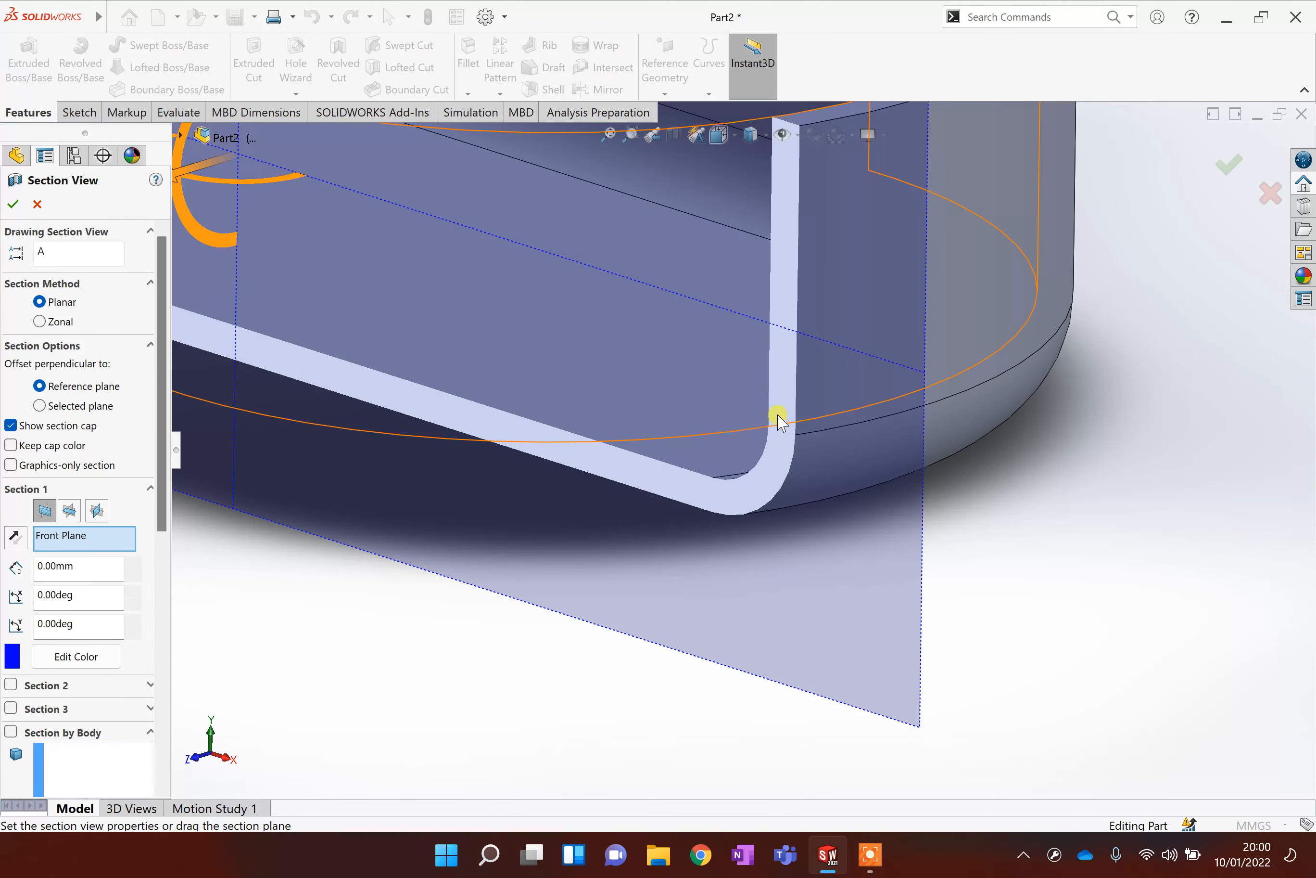
scroll(799, 382, up, 1)
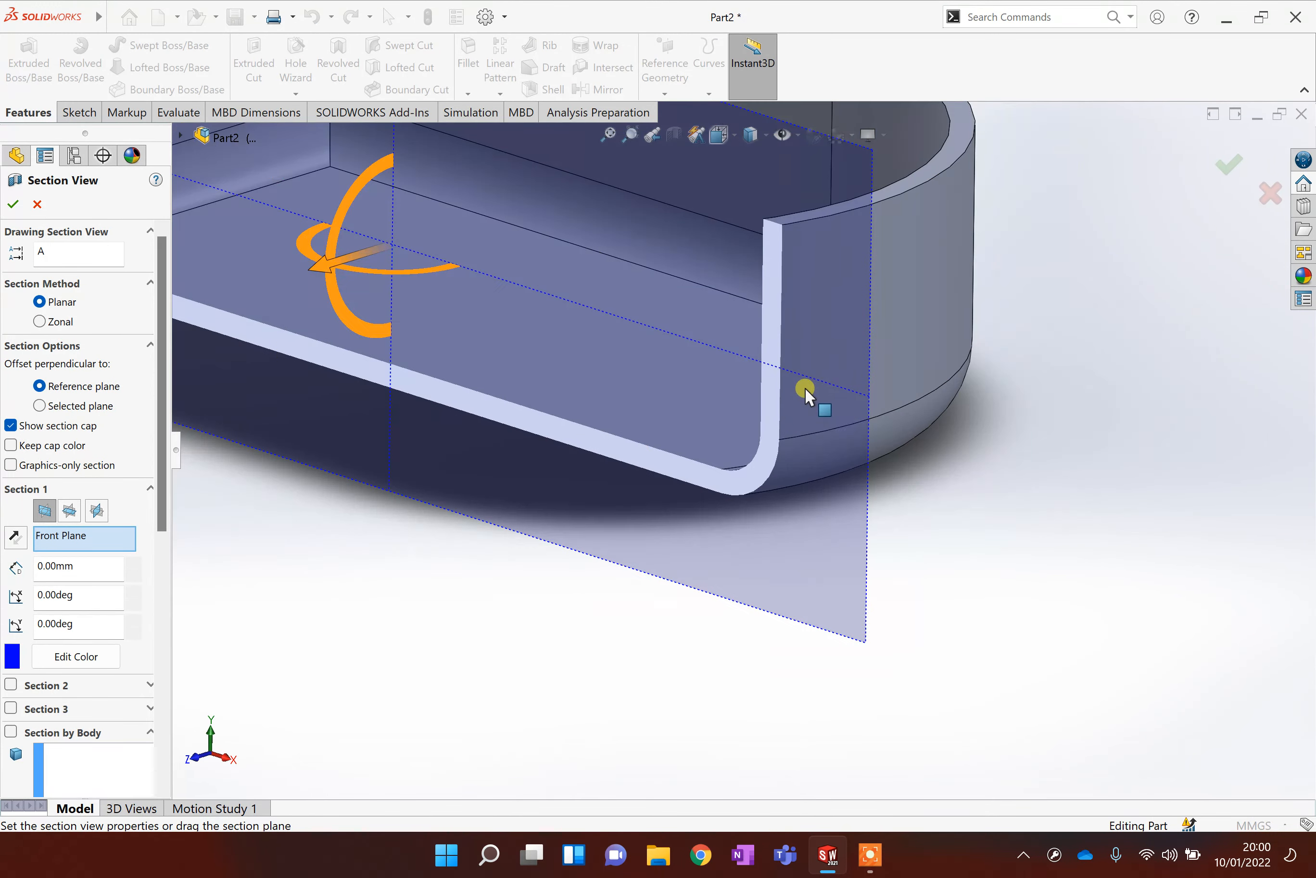
scroll(805, 388, up, 4)
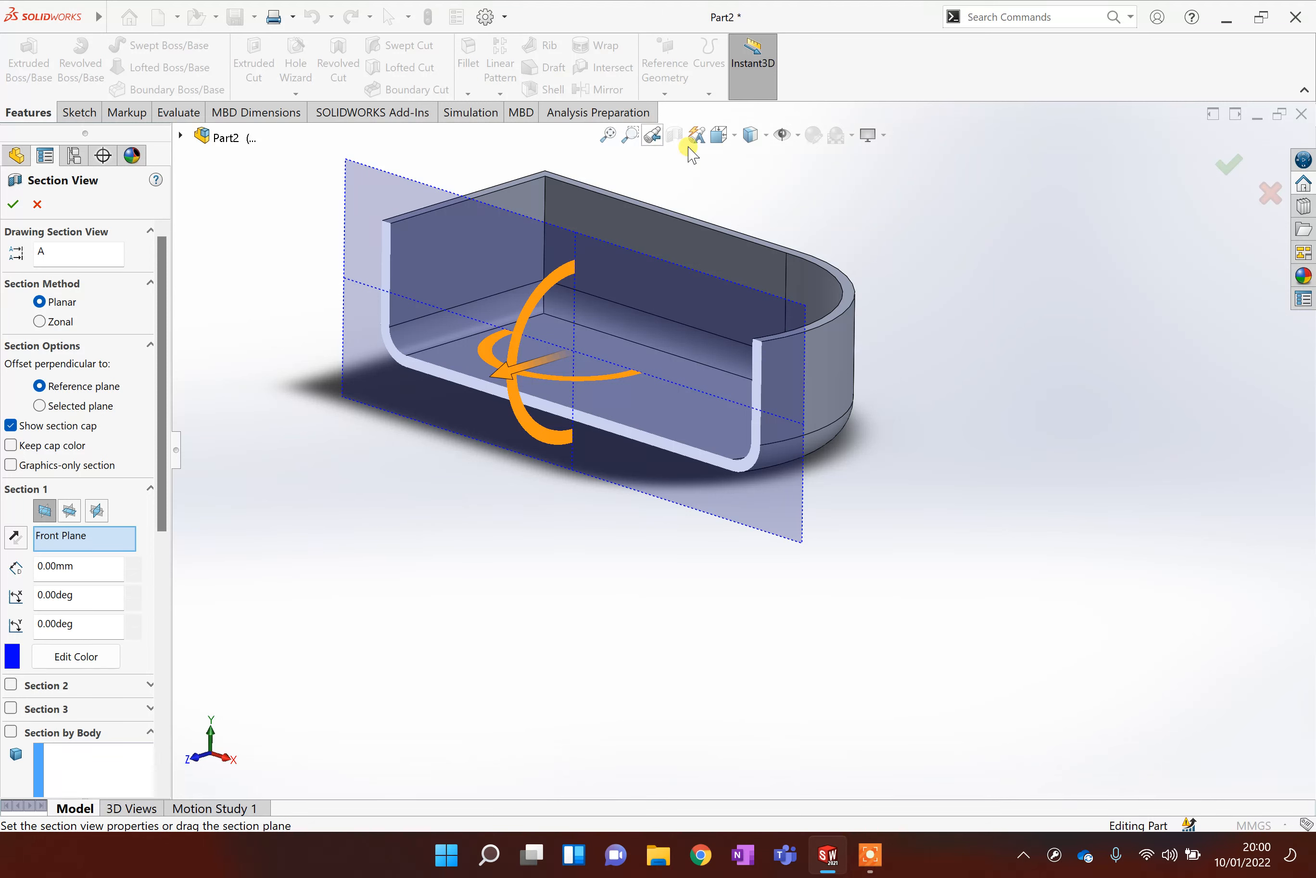
click(1261, 205)
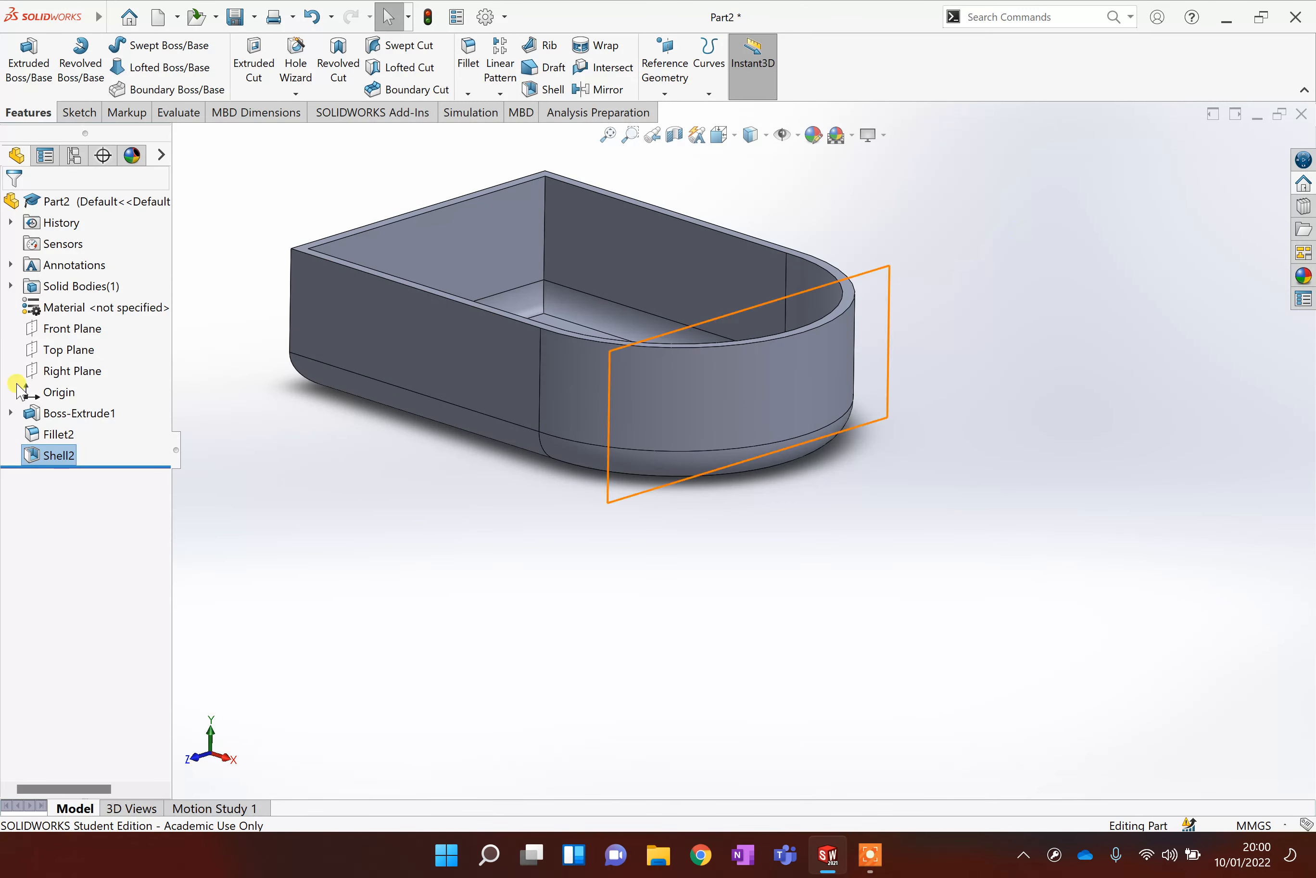
Undo the shell feature.
click(128, 457)
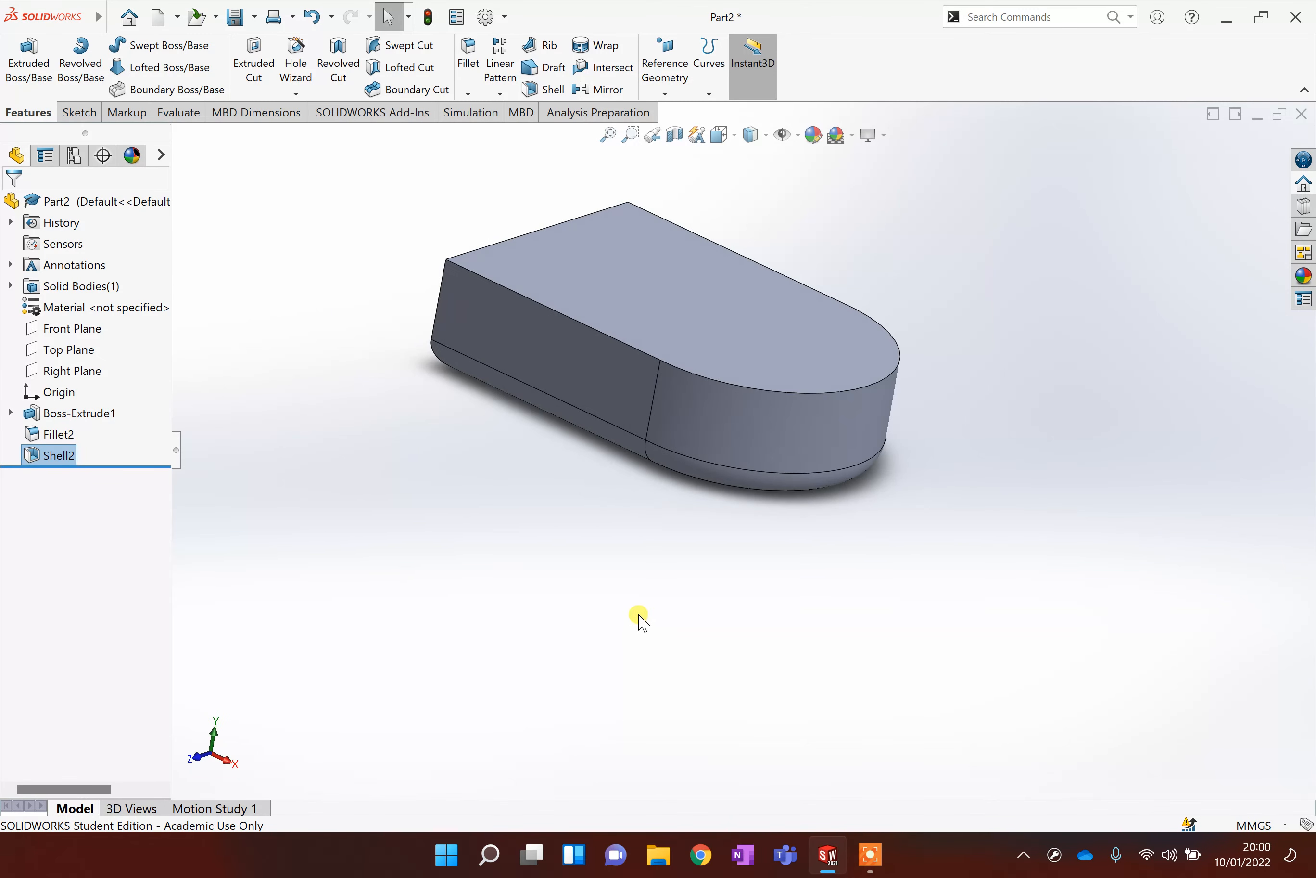
key(ctrl+z)
key(ctrl+z)
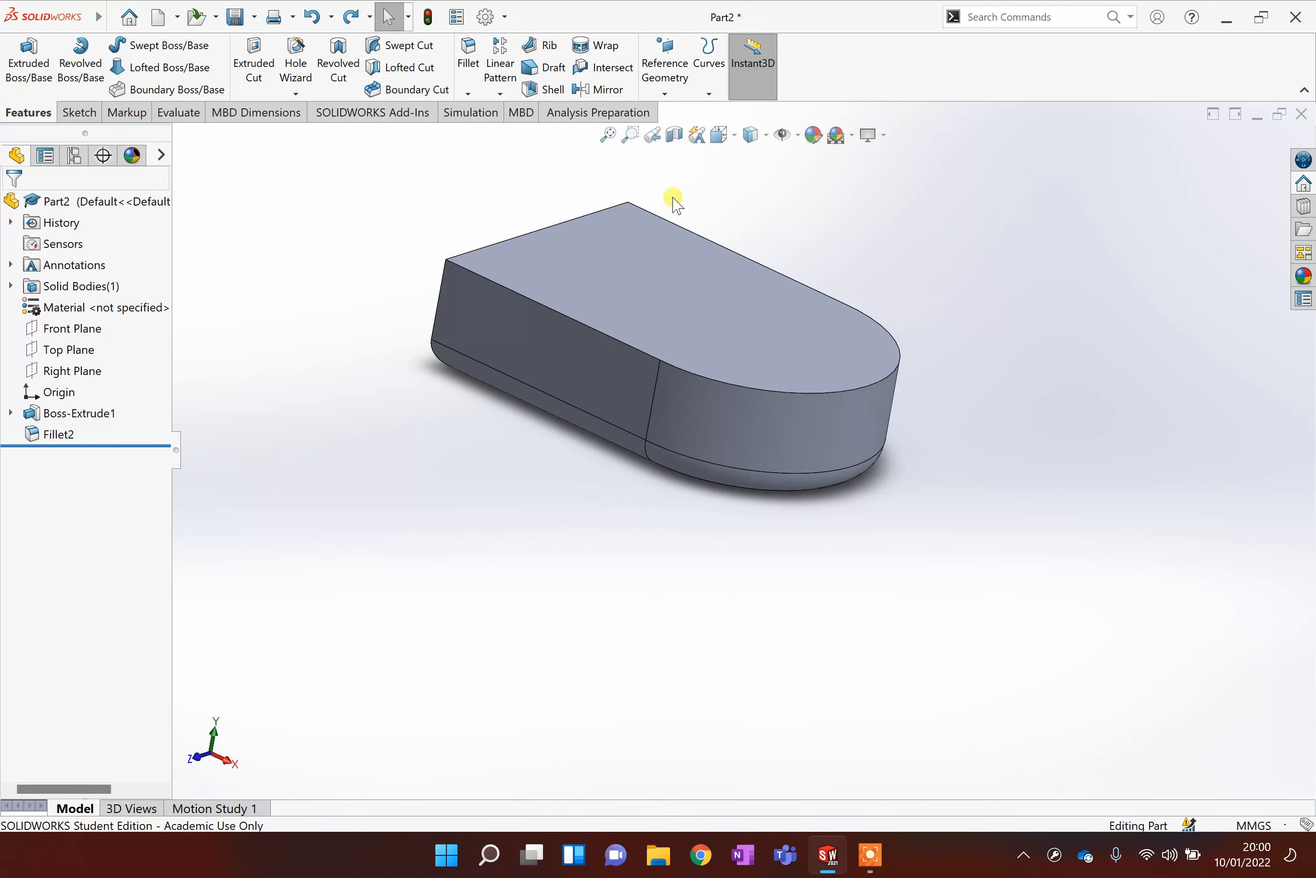
Start a sketch on the top face and draw a circle about 73 mm in diameter left of the origin.
right_click(654, 279)
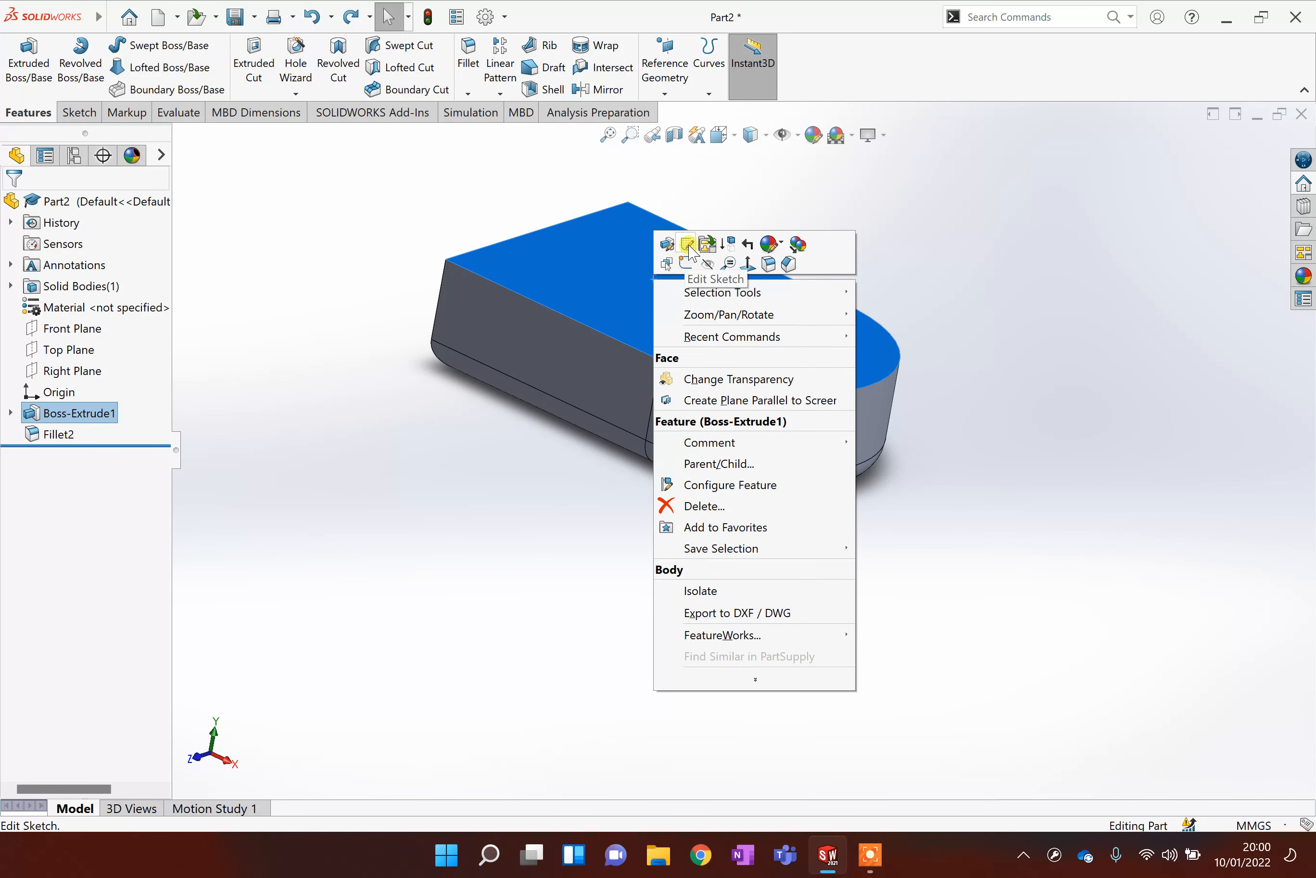
click(687, 262)
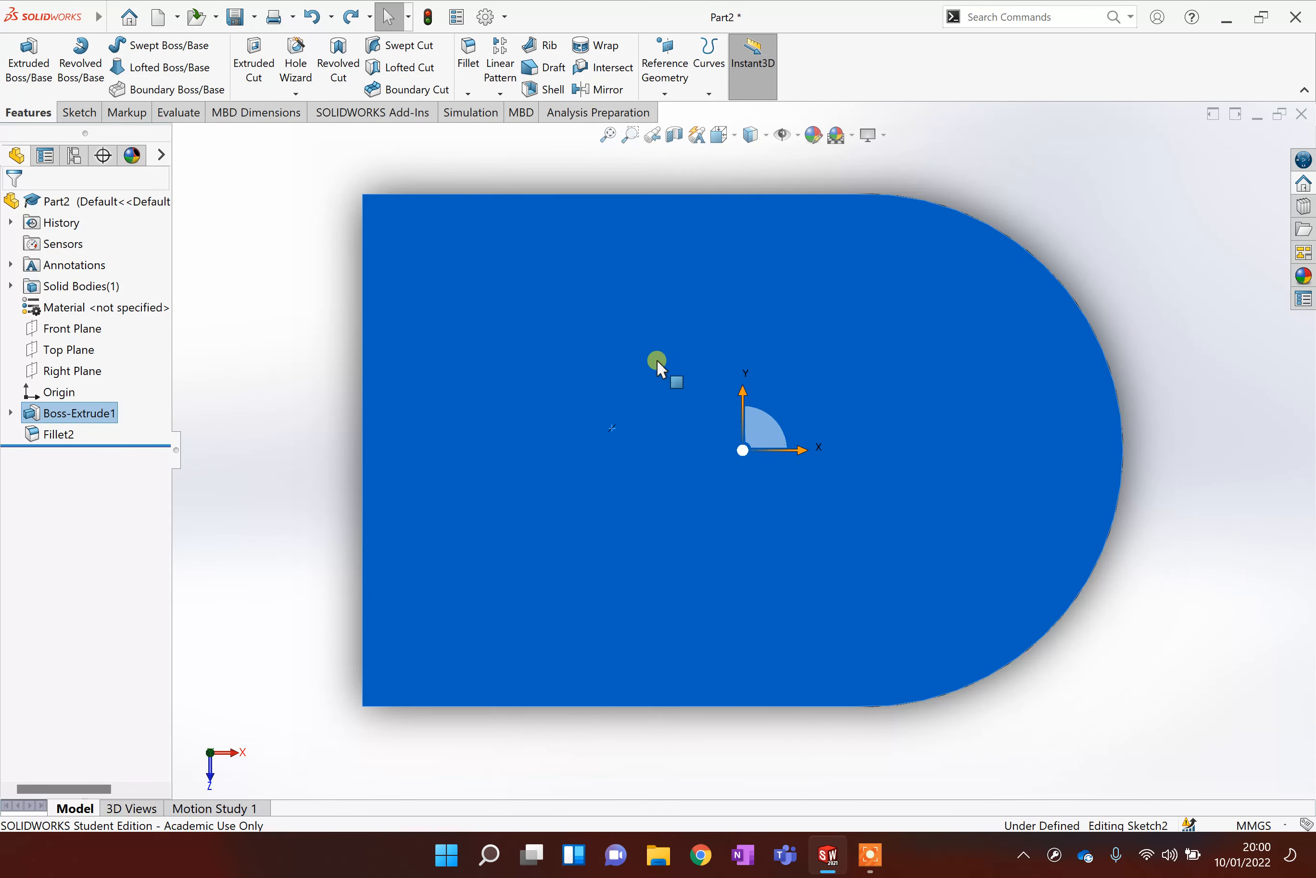
click(137, 45)
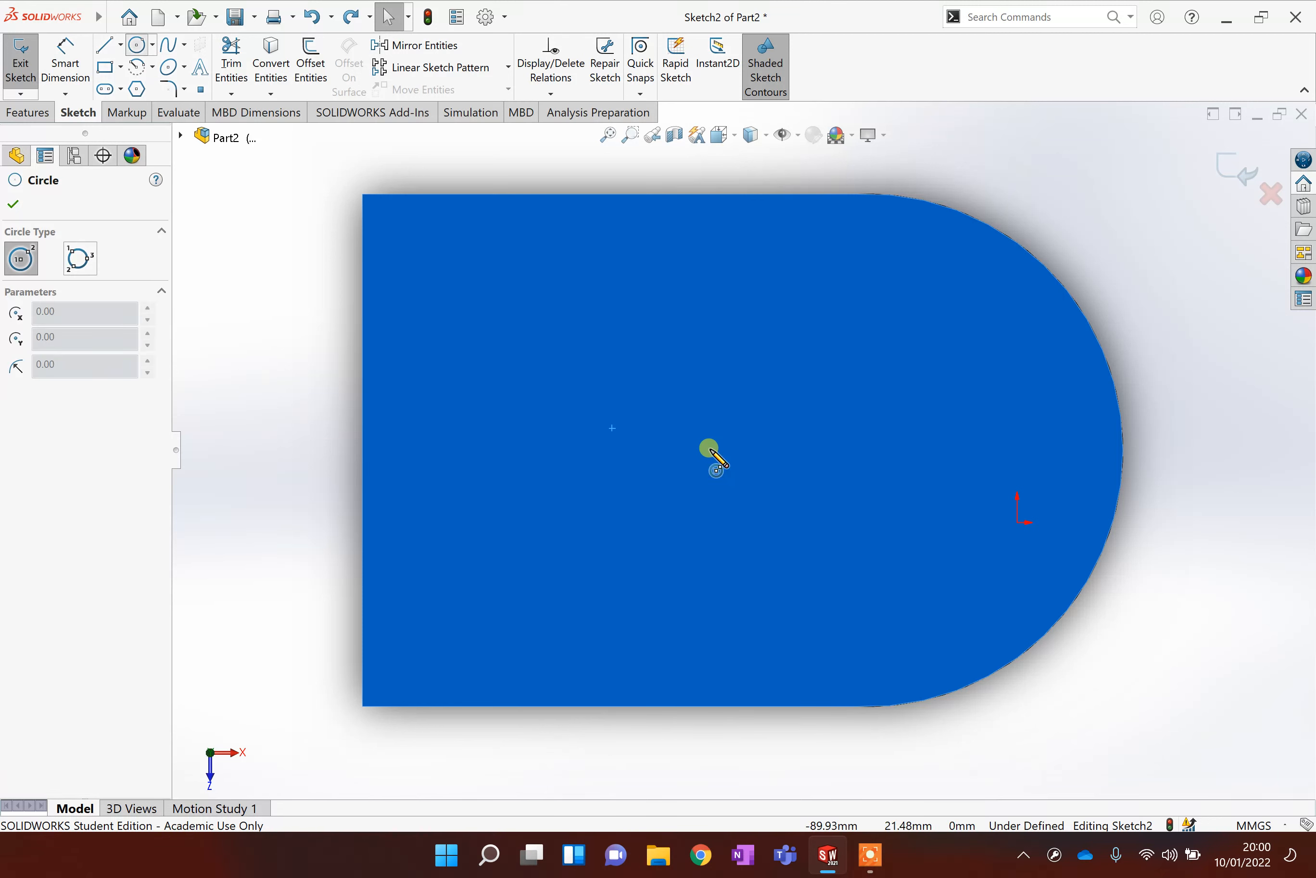
click(700, 443)
click(812, 496)
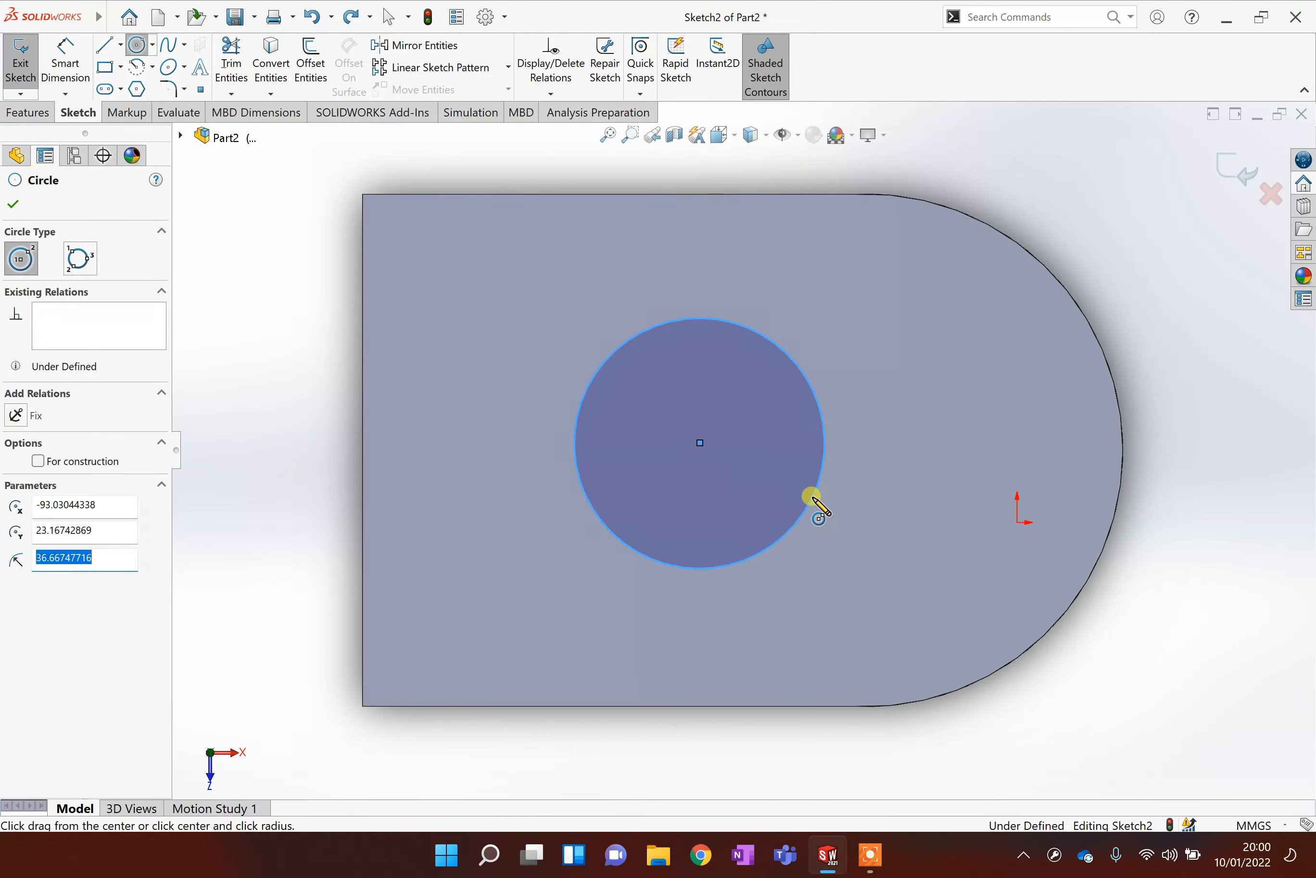
Set the circle's diameter dimension to 75 mm.
click(65, 62)
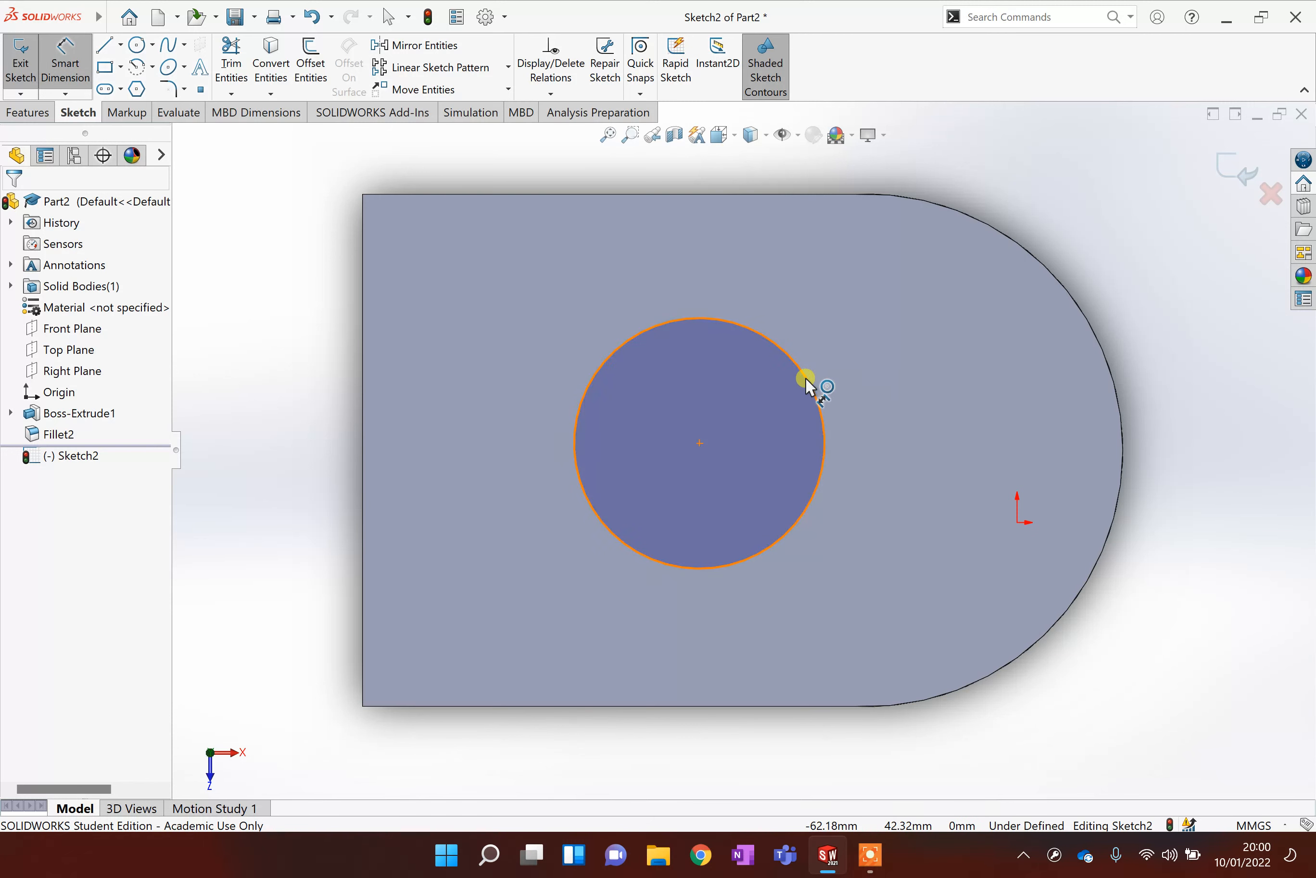
click(826, 374)
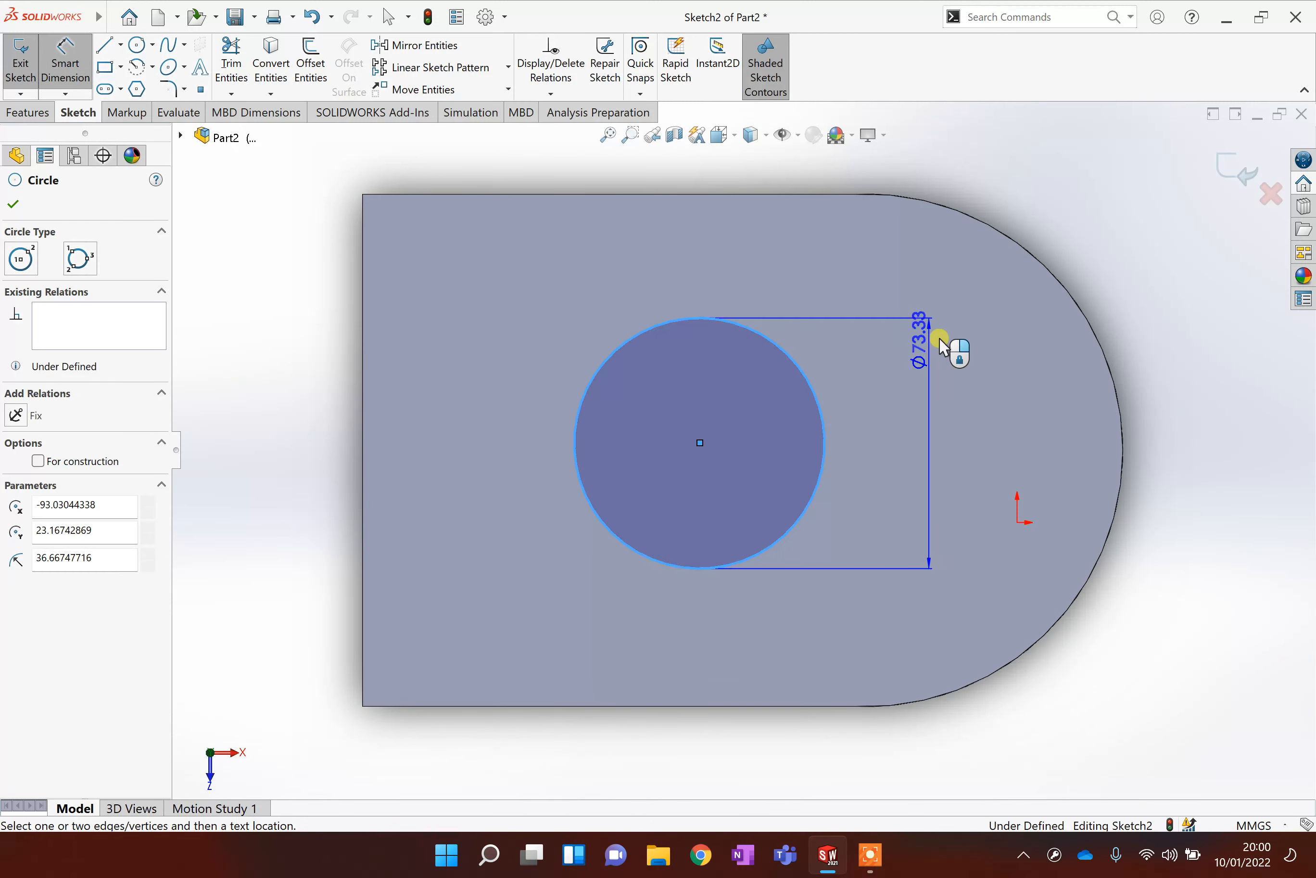
click(936, 368)
text(75)
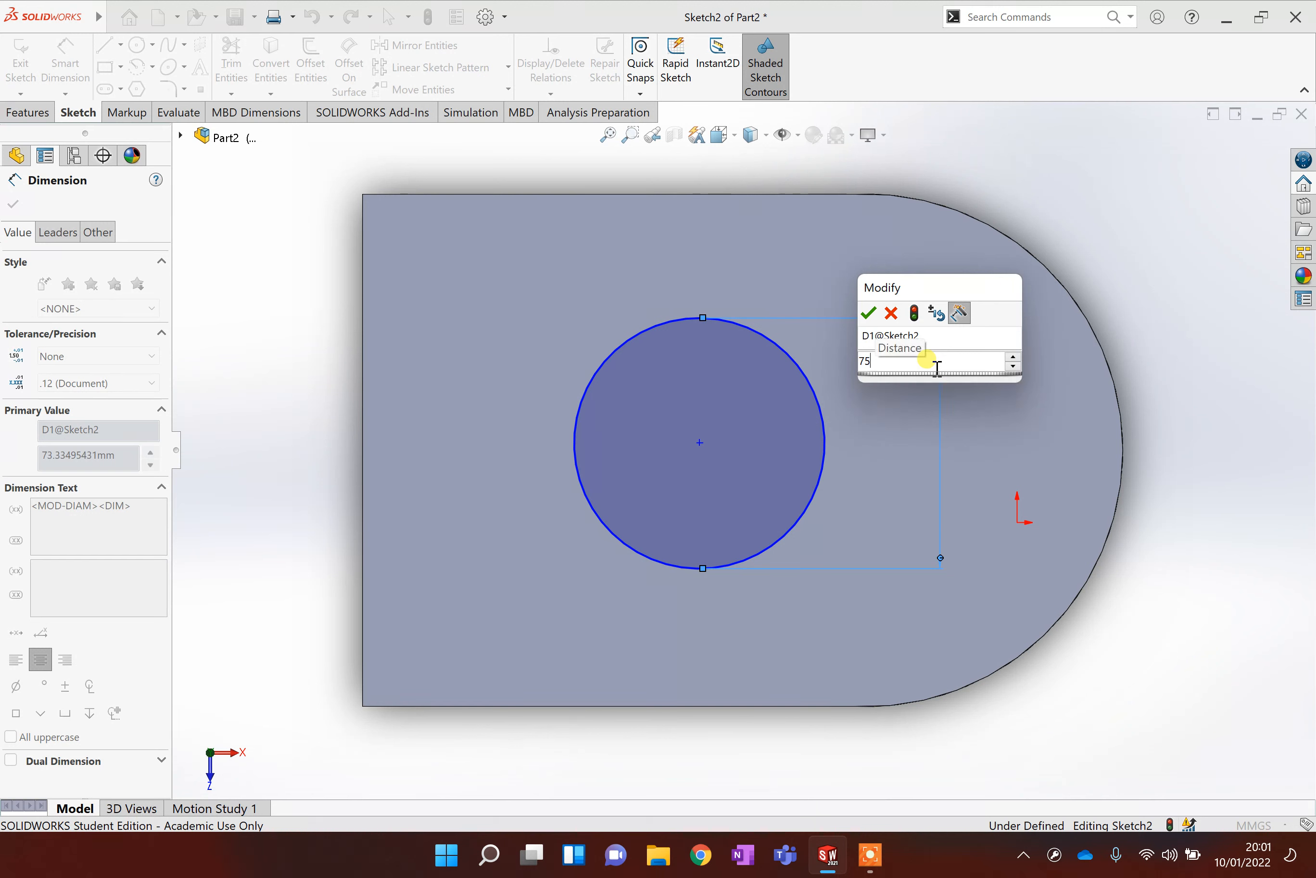
key(Return)
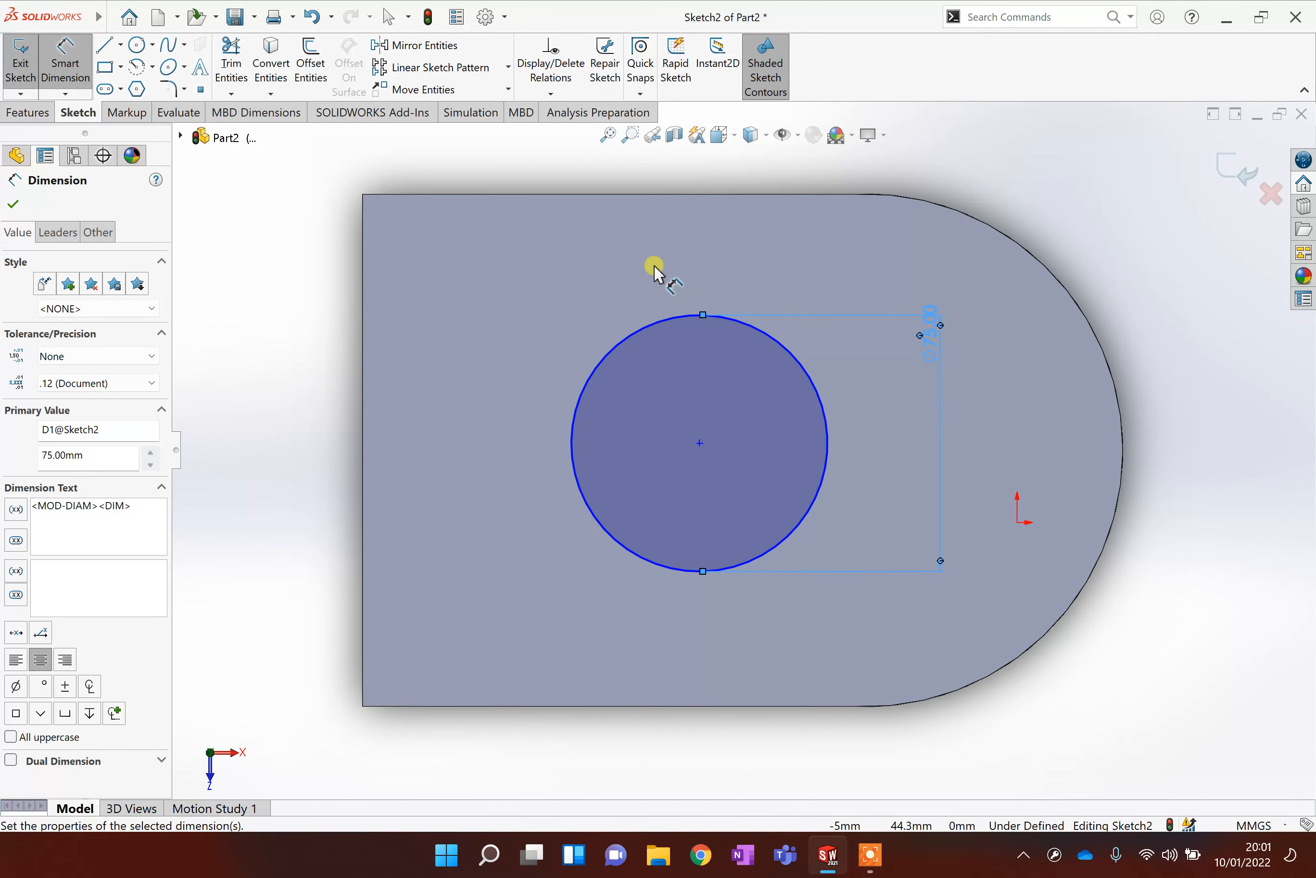
Extruded-cut the 75 mm circle sketch Through All.
click(22, 115)
scroll(1044, 405, down, 1)
scroll(1034, 450, up, 2)
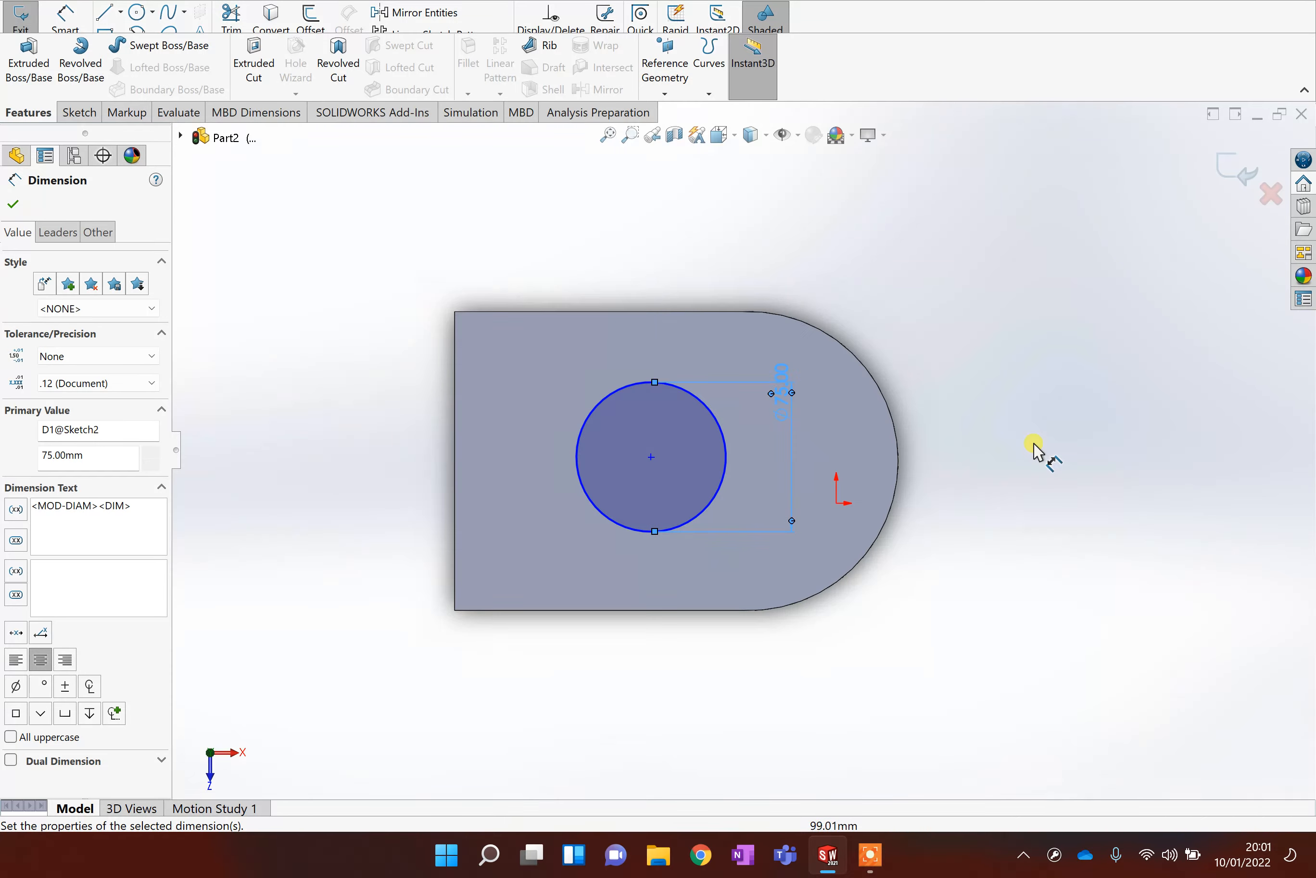
click(253, 67)
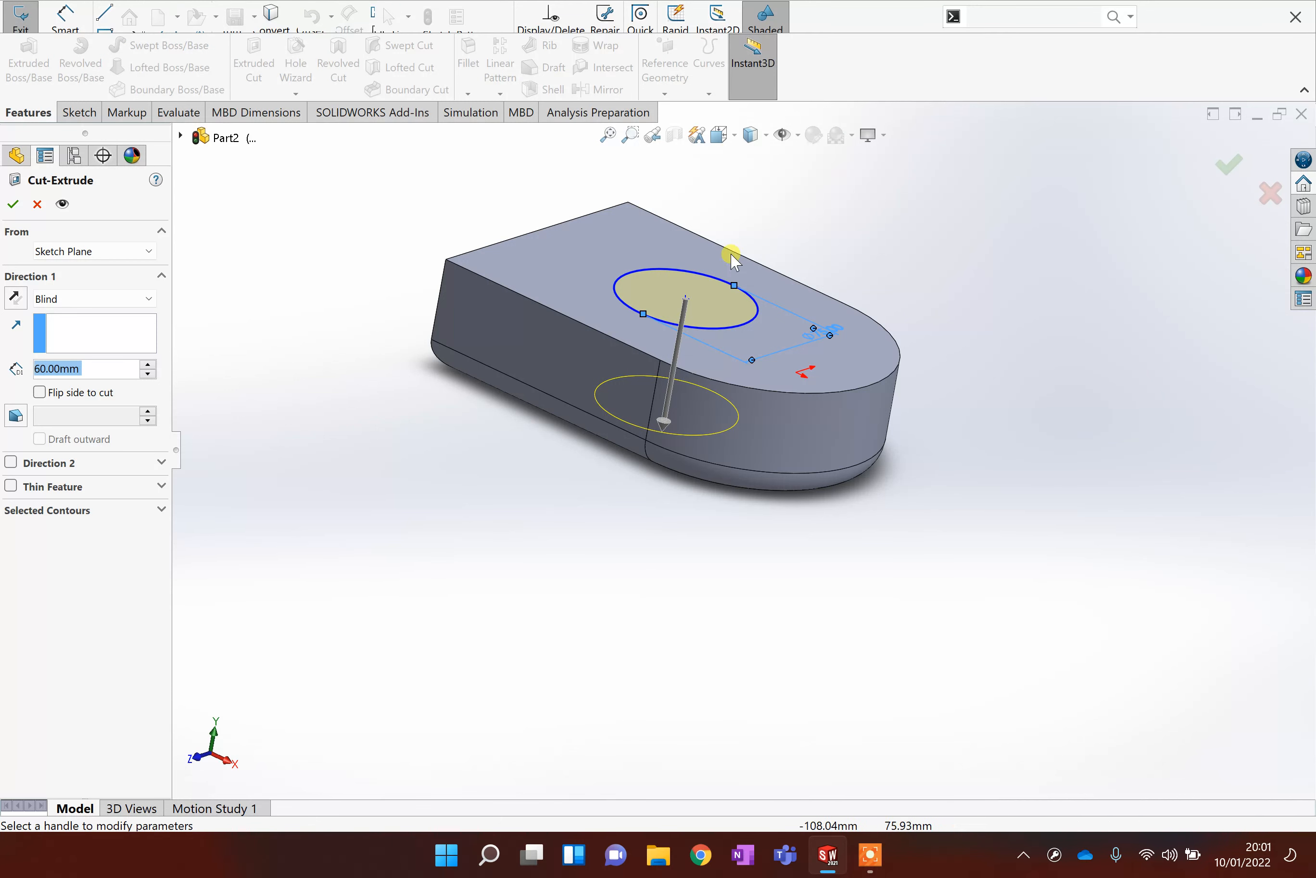
click(138, 300)
click(63, 330)
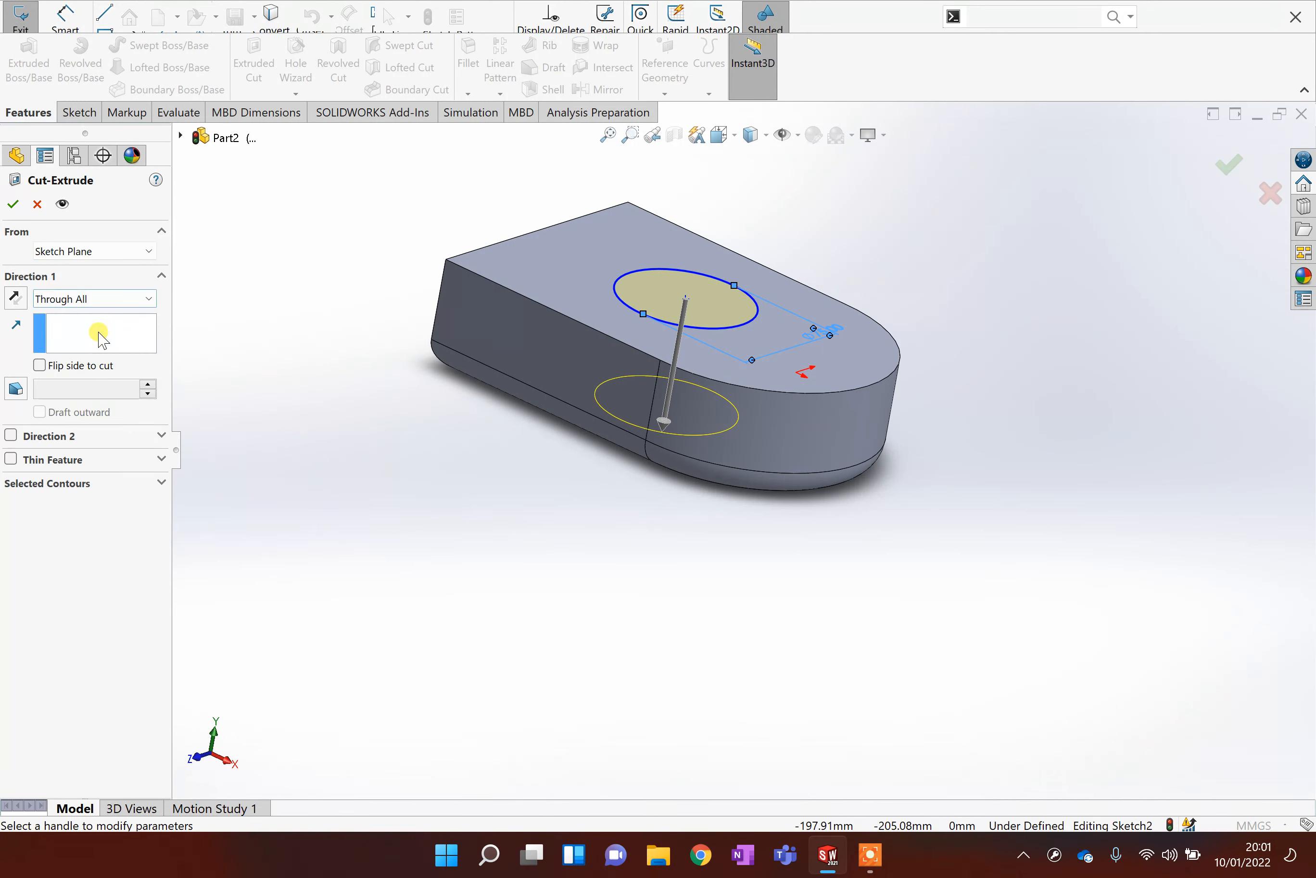
click(17, 206)
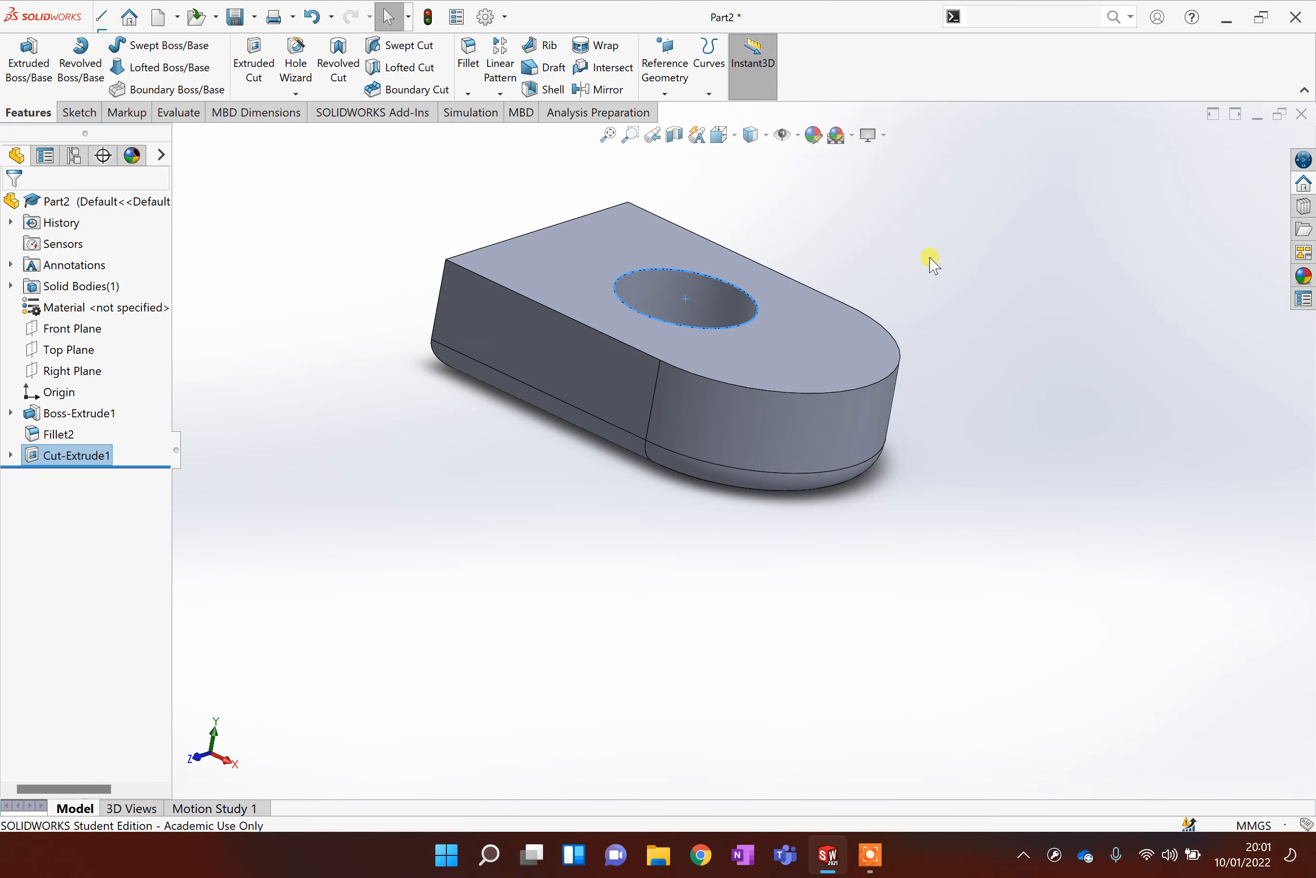
Shell the part 5 mm thick with the top face removed, previewing the result.
click(833, 227)
middle_drag(873, 285, 847, 371)
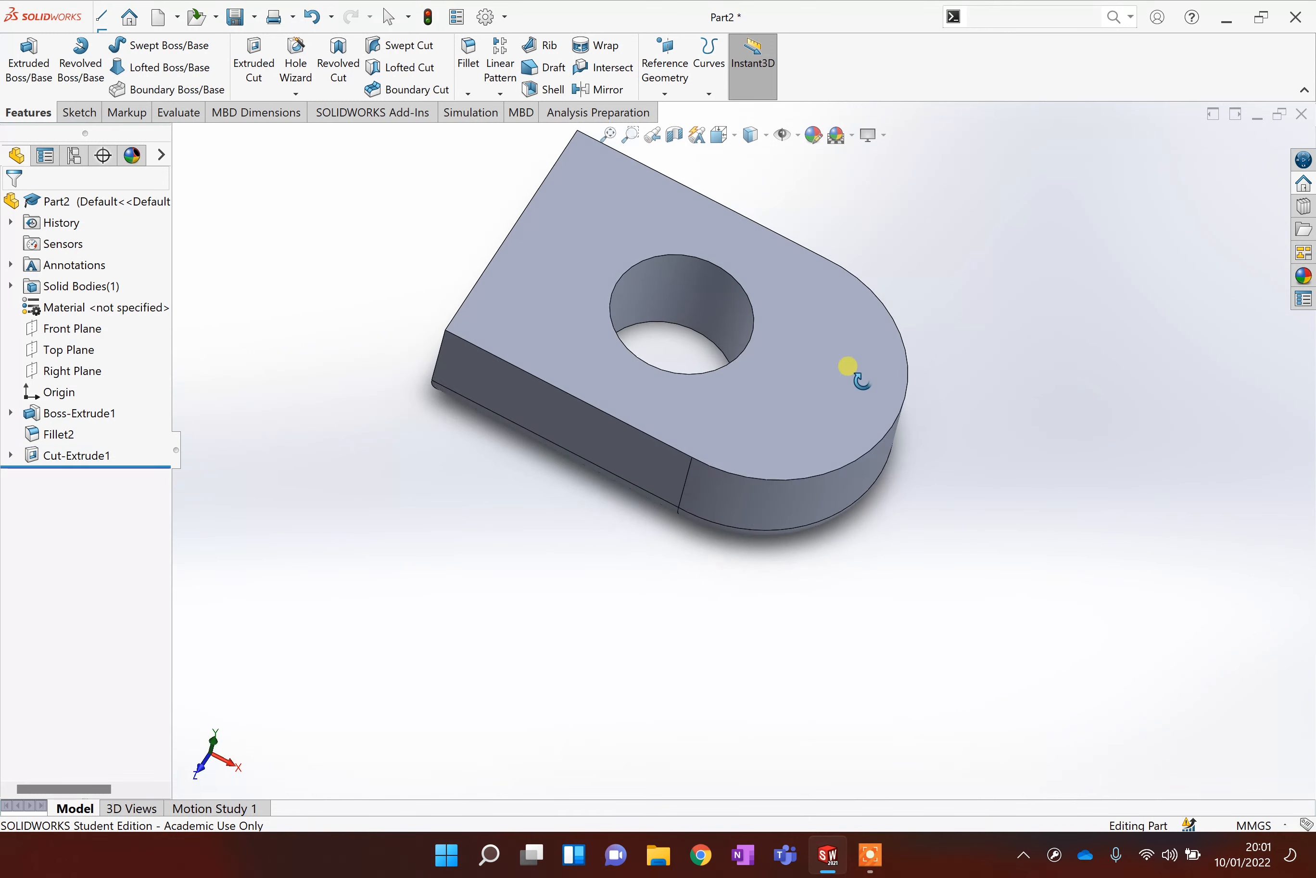
click(550, 89)
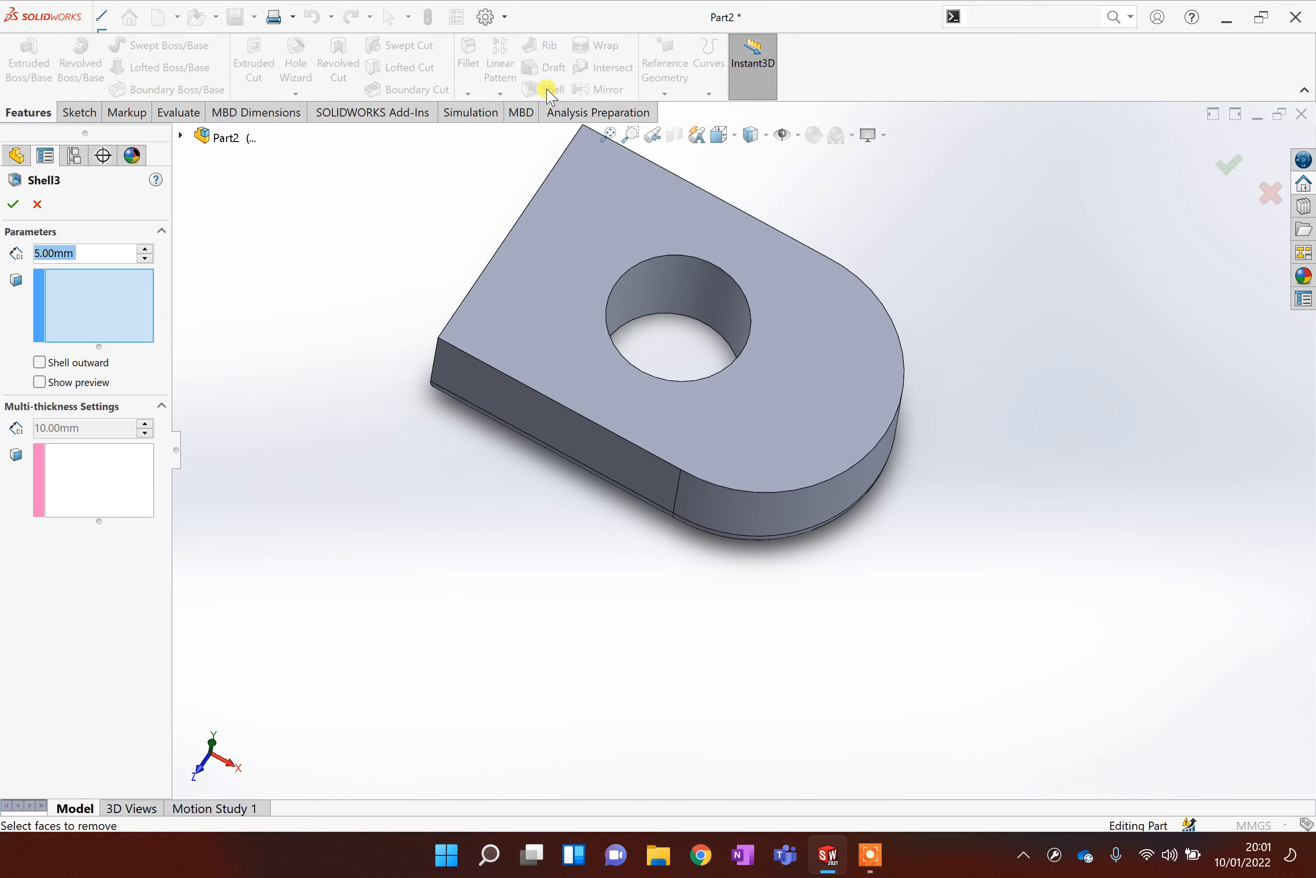
click(770, 308)
click(40, 382)
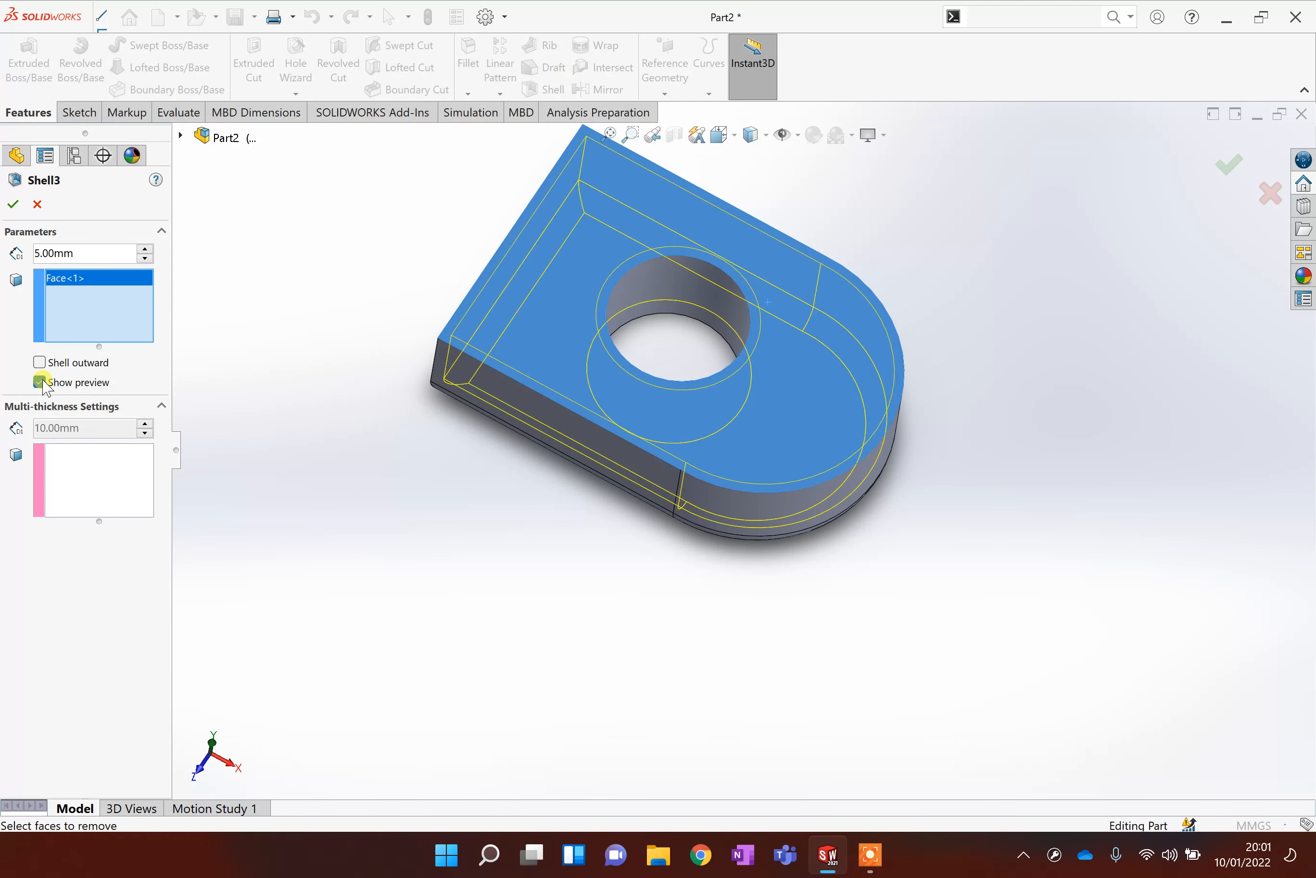
click(13, 208)
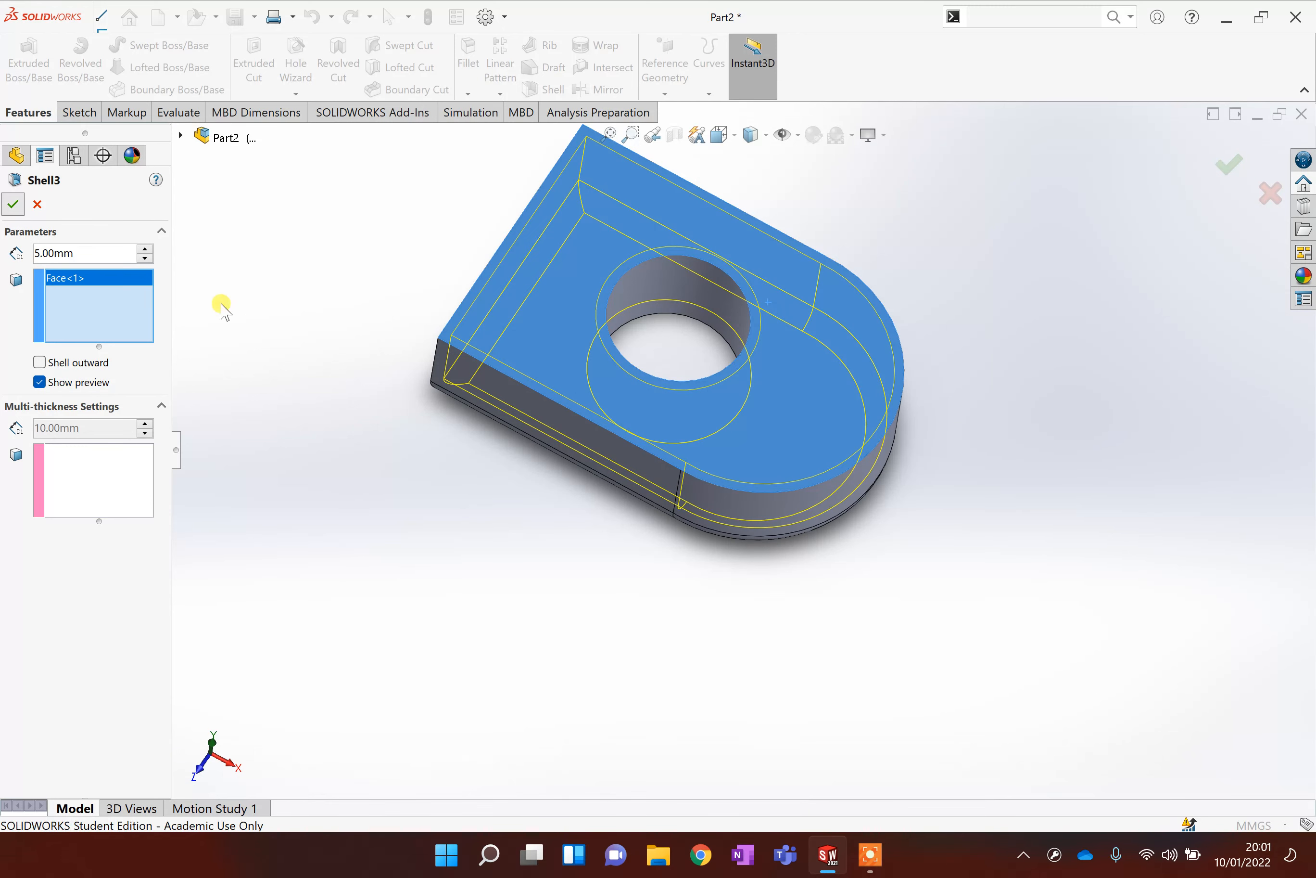
Orbit around the hollowed part to inspect it, then undo the shell.
middle_drag(999, 587, 1001, 262)
middle_drag(771, 164, 744, 306)
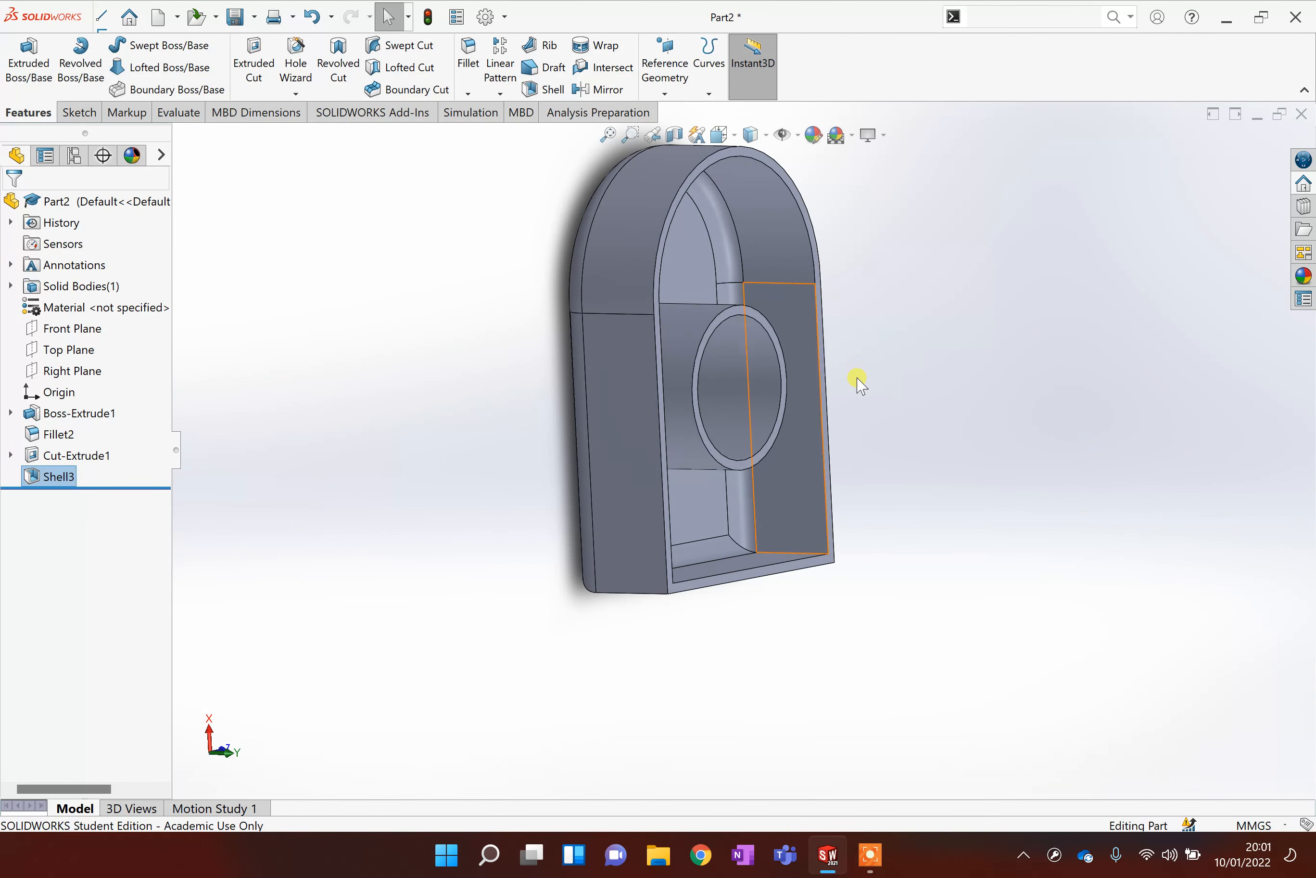
middle_drag(1036, 439, 937, 260)
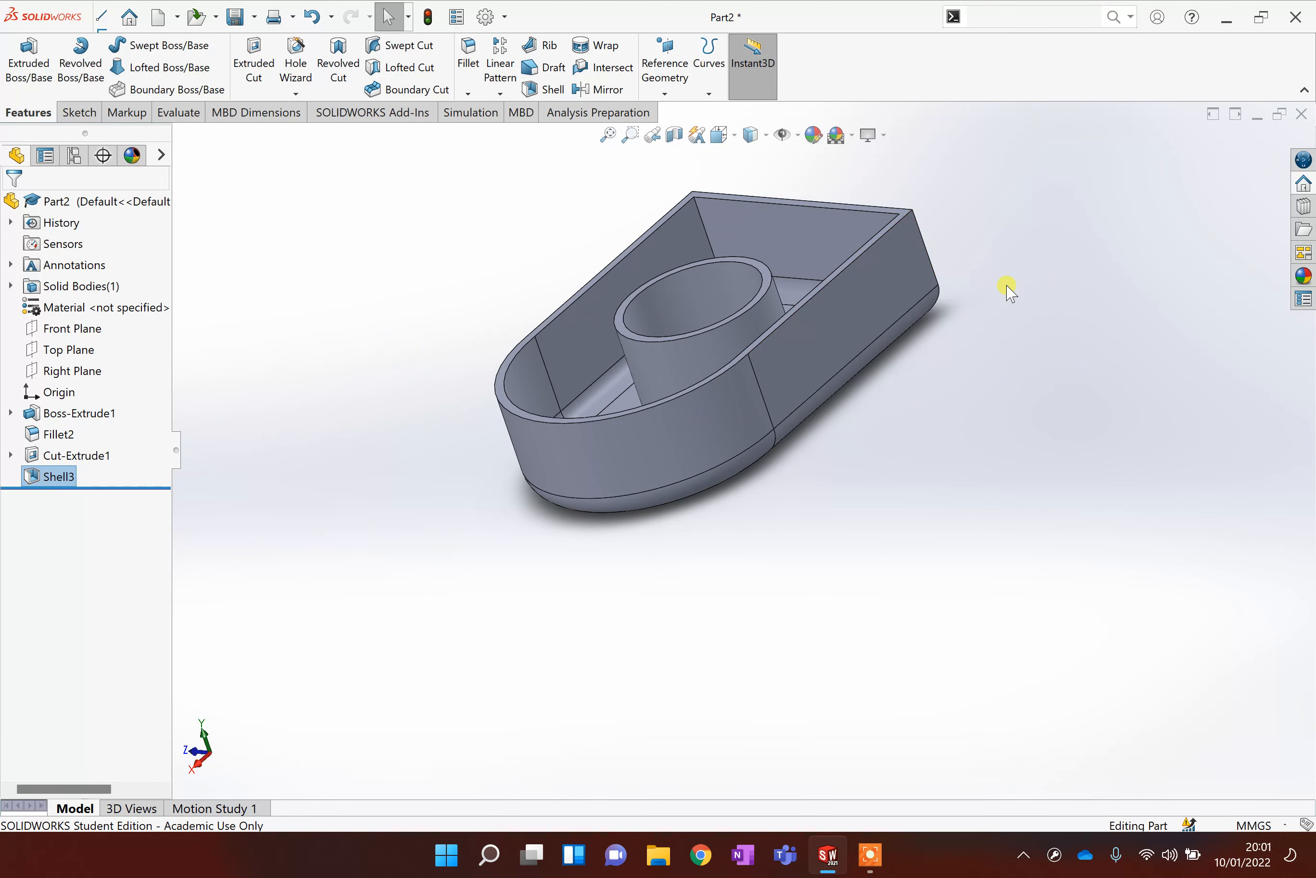
key(ctrl+7)
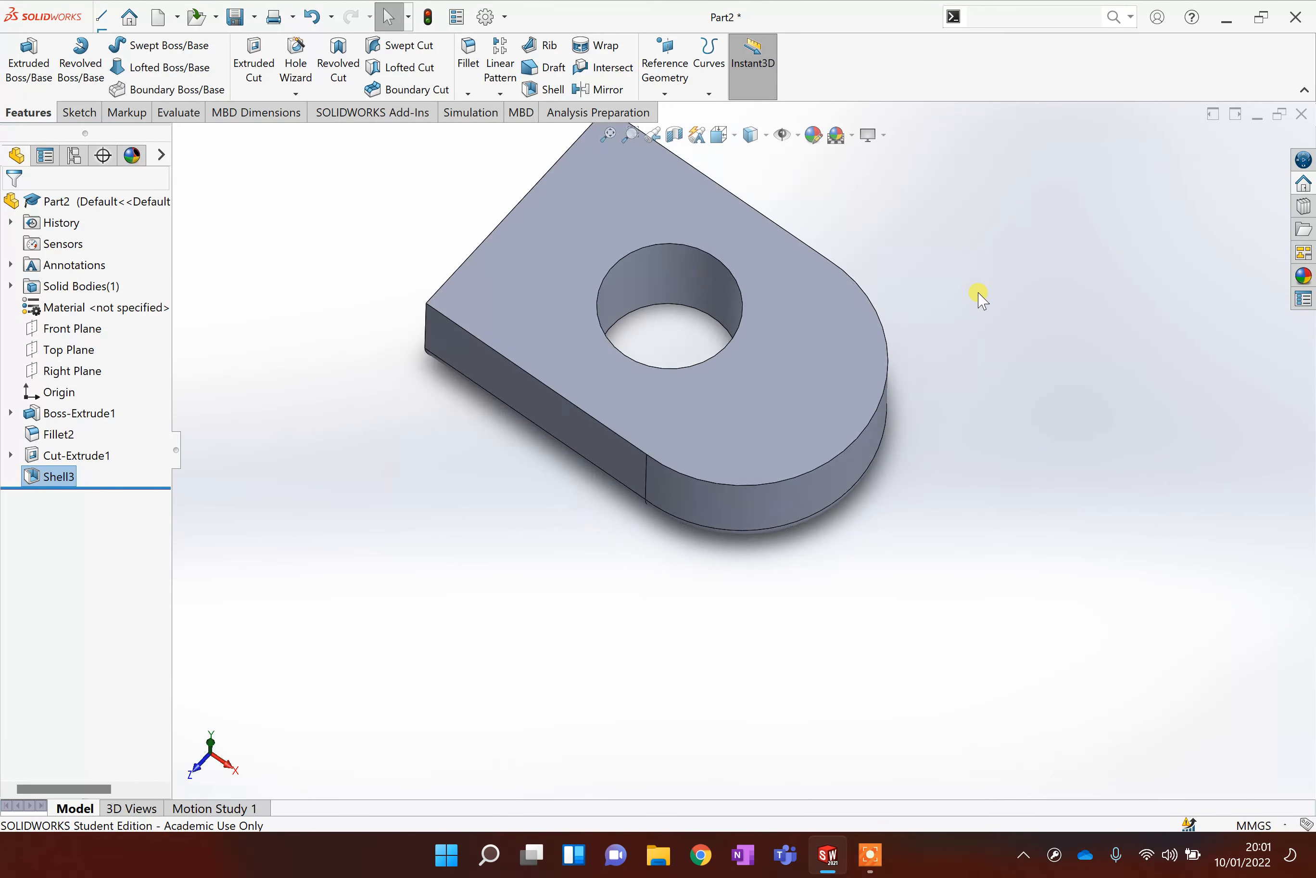
key(ctrl+z)
Try shelling the part with both the top and bottom faces removed, then cancel the shell.
middle_drag(623, 563, 603, 311)
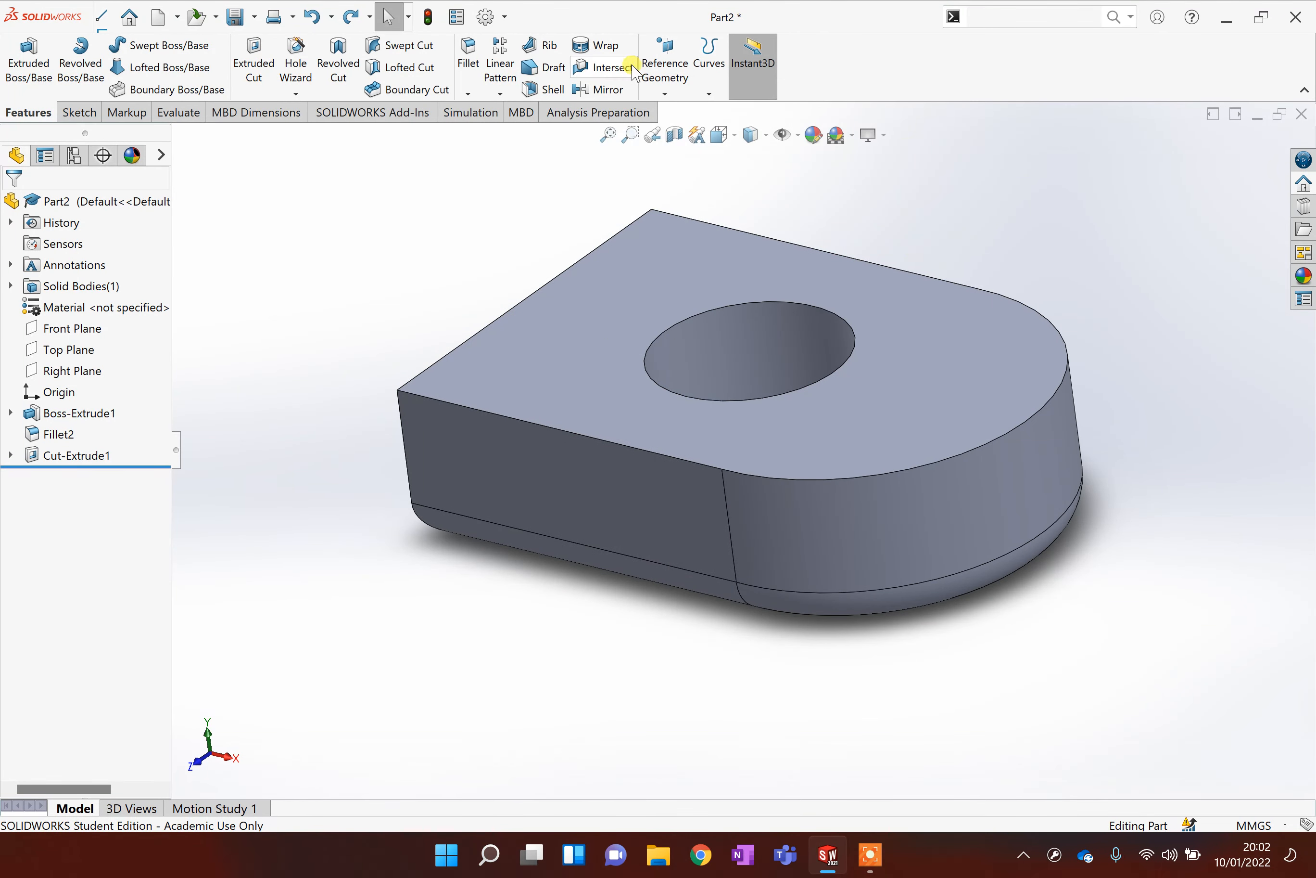
click(545, 89)
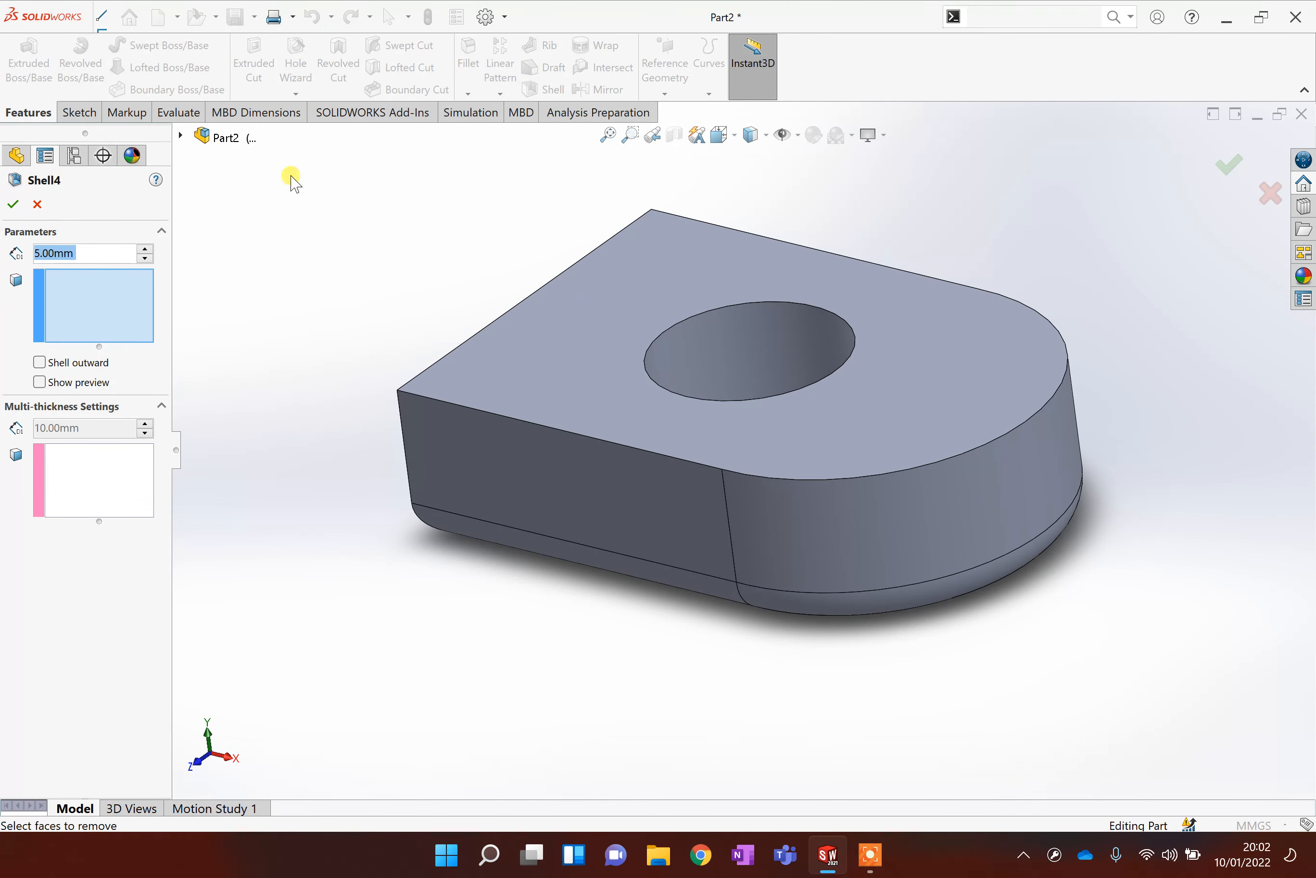
click(601, 287)
click(39, 383)
middle_drag(502, 670, 533, 499)
click(532, 498)
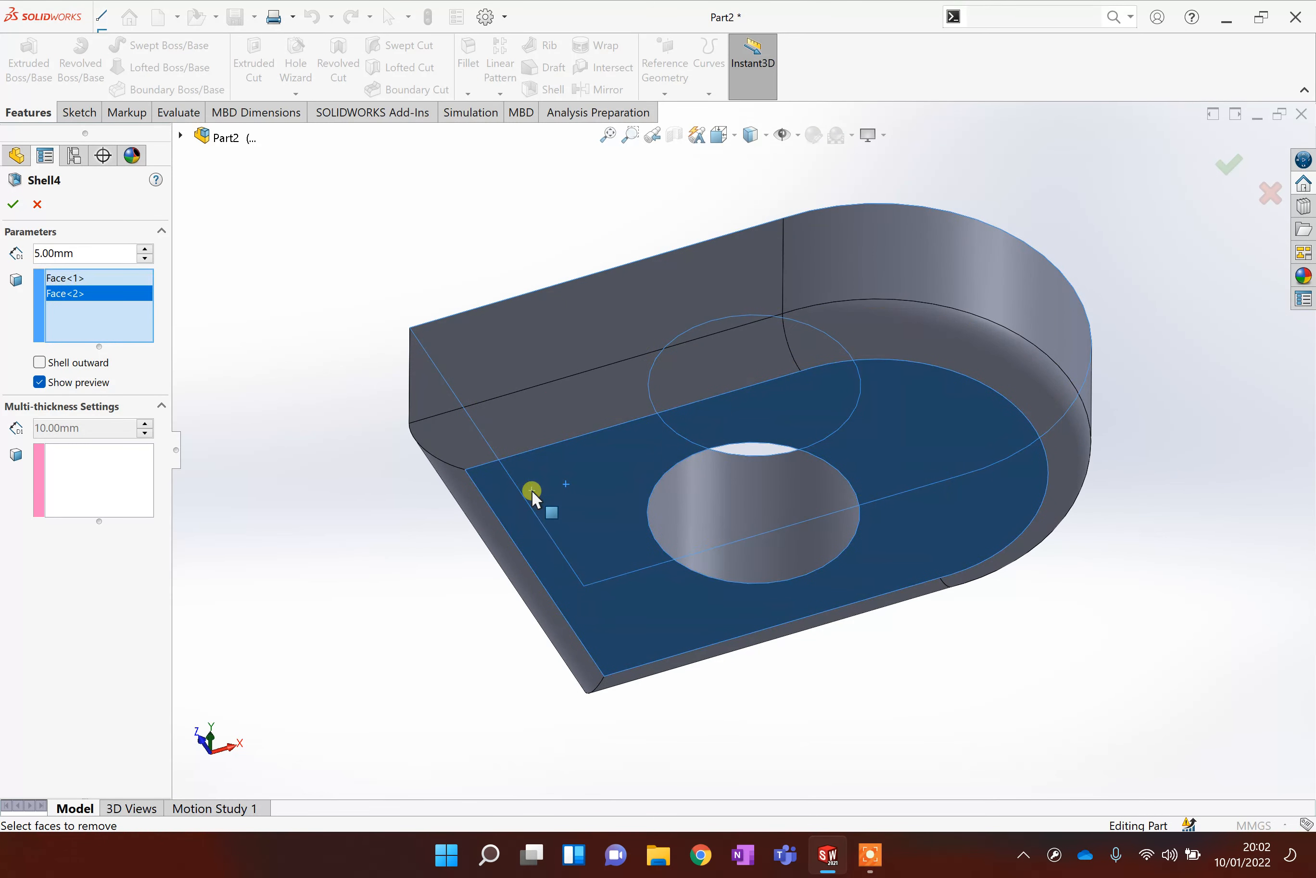
middle_drag(494, 314, 456, 572)
click(1273, 194)
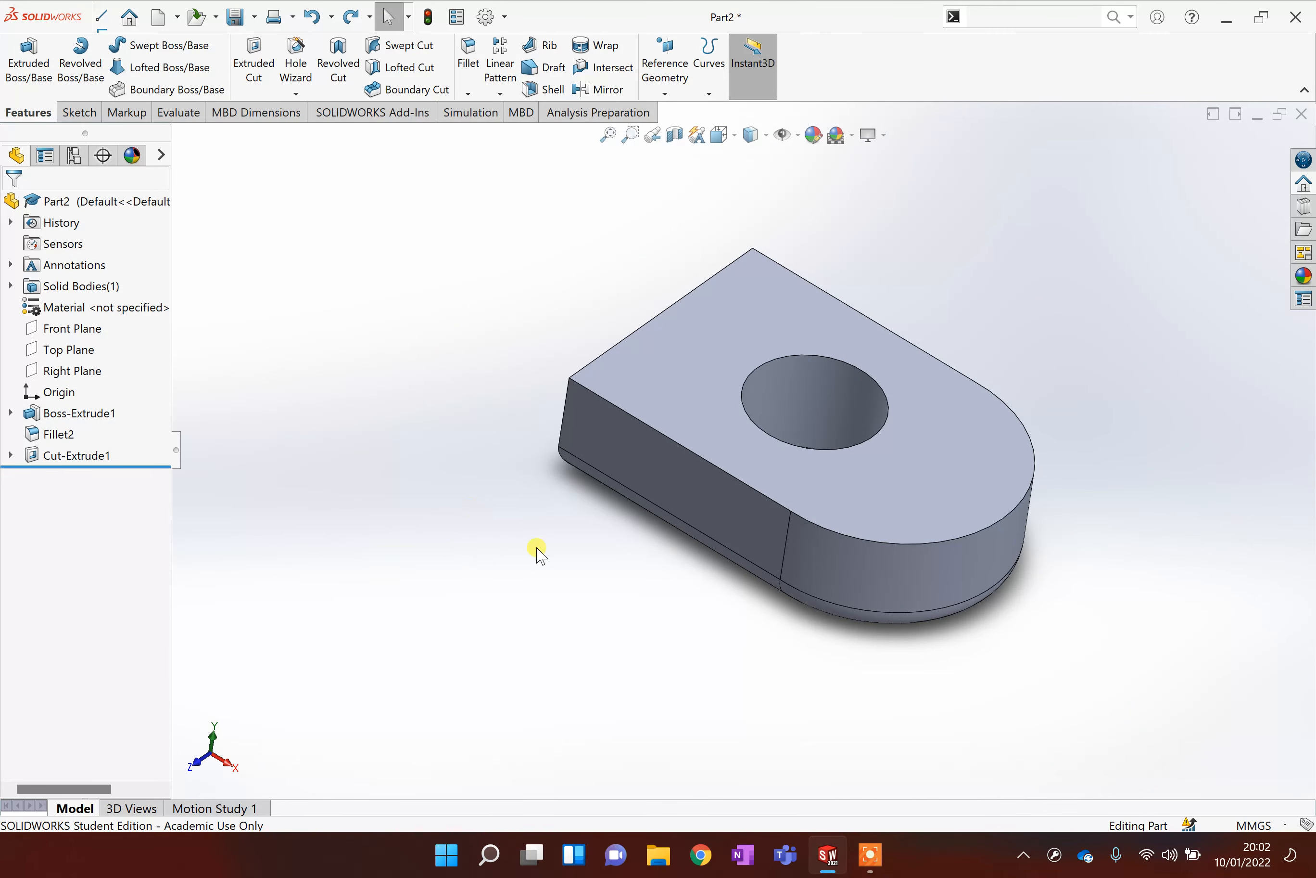
Delete the Fillet2 feature from the feature tree.
middle_drag(537, 552, 576, 390)
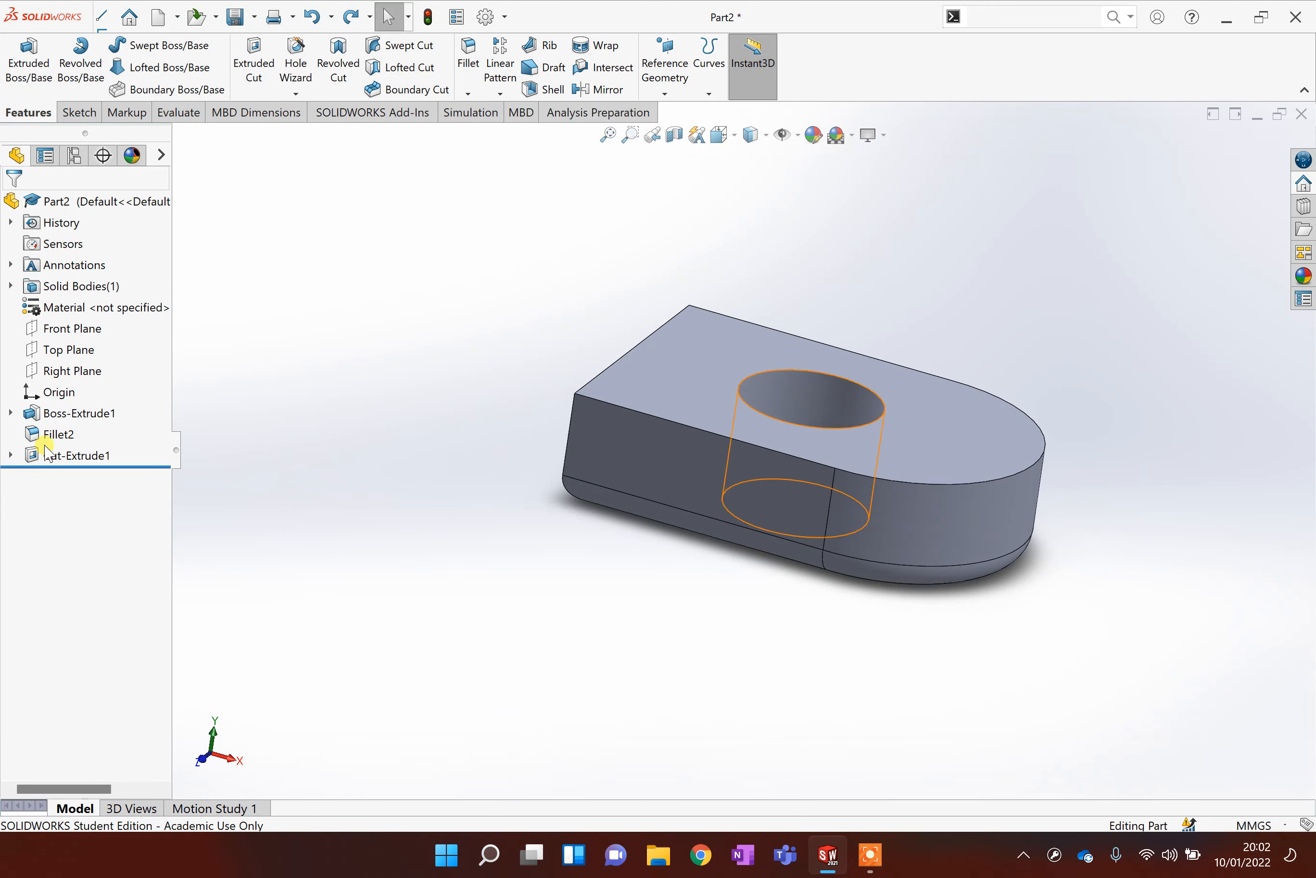
right_click(62, 435)
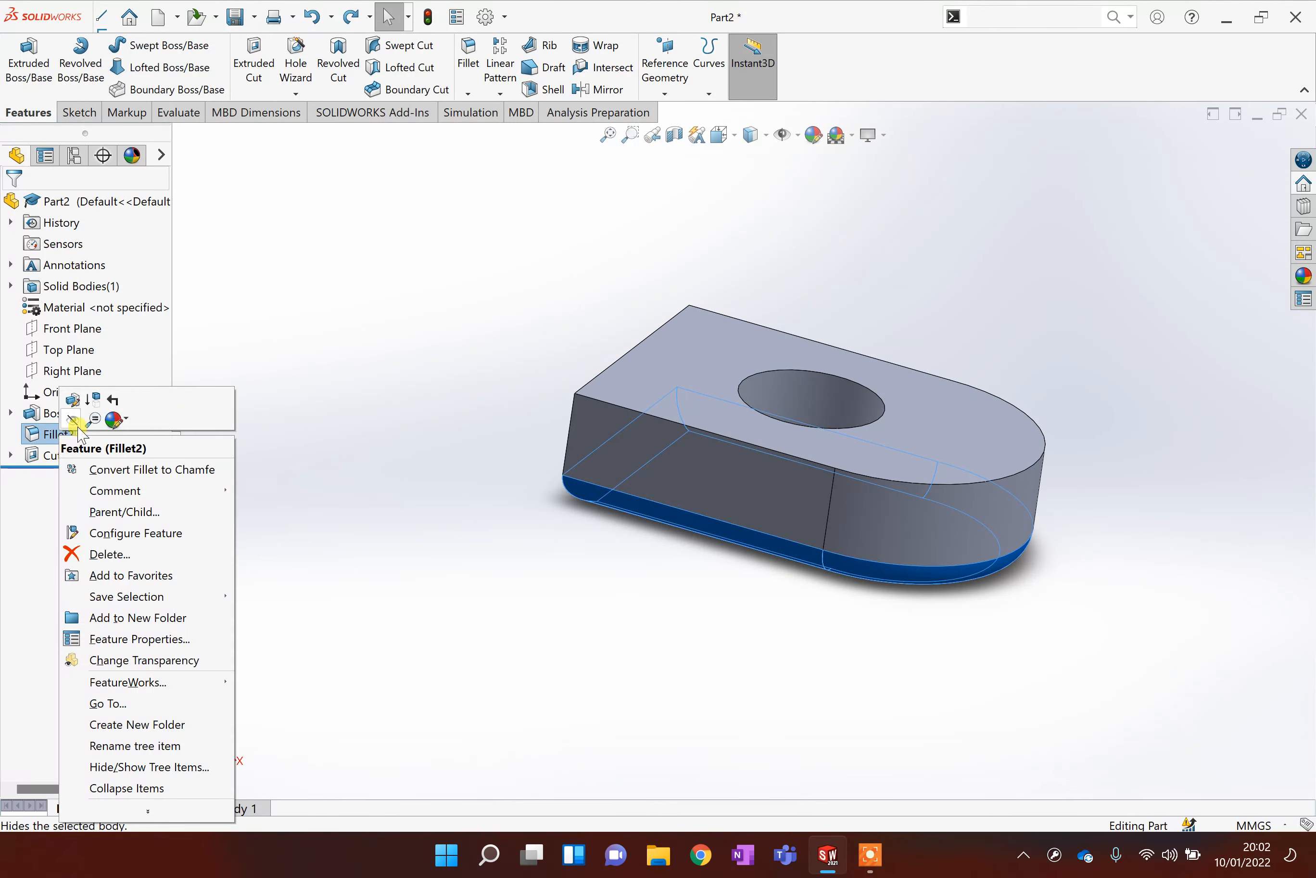
click(109, 554)
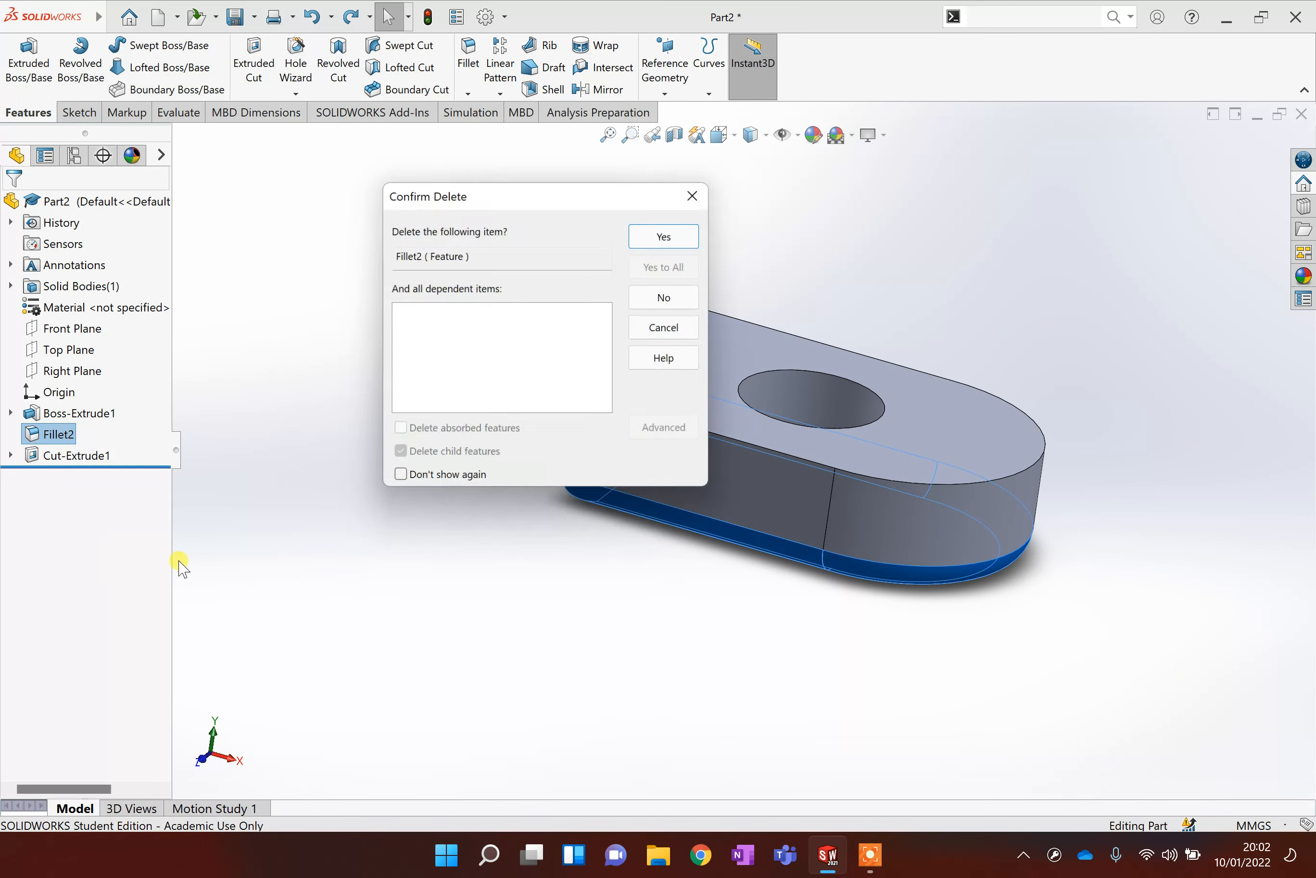
click(668, 236)
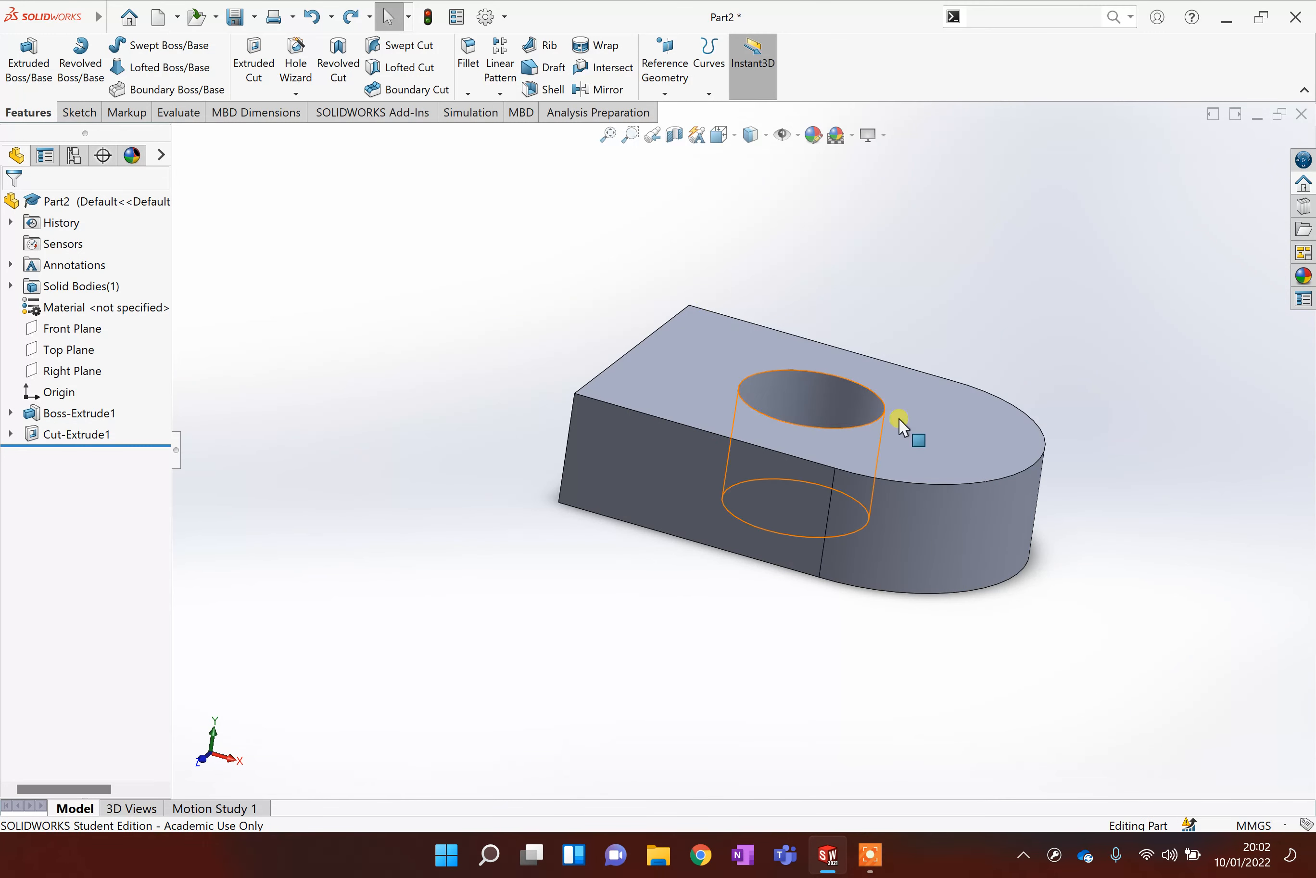
Attempt a 5 mm shell removing the top and bottom faces again, then cancel it.
middle_drag(1090, 461, 969, 622)
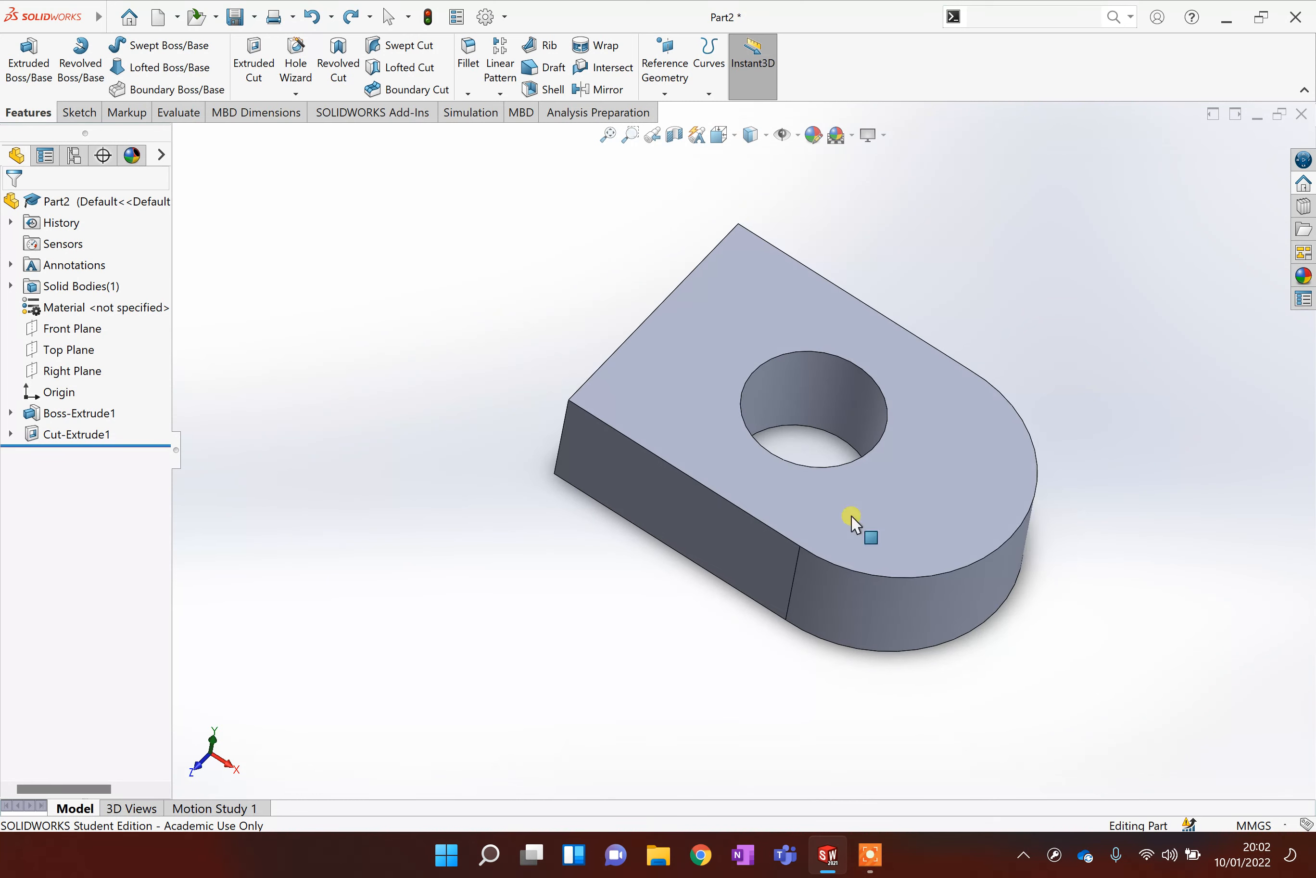
click(541, 89)
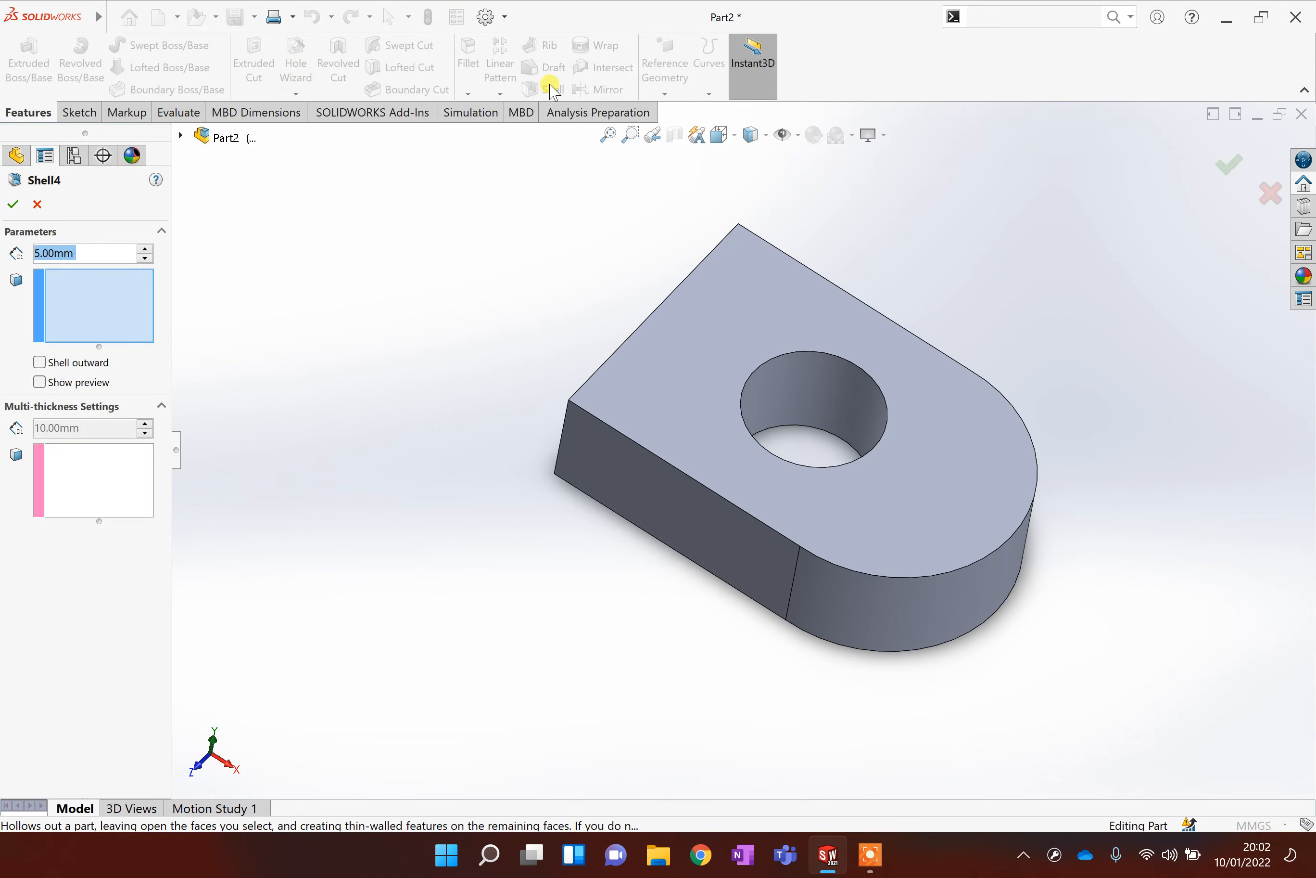
click(759, 275)
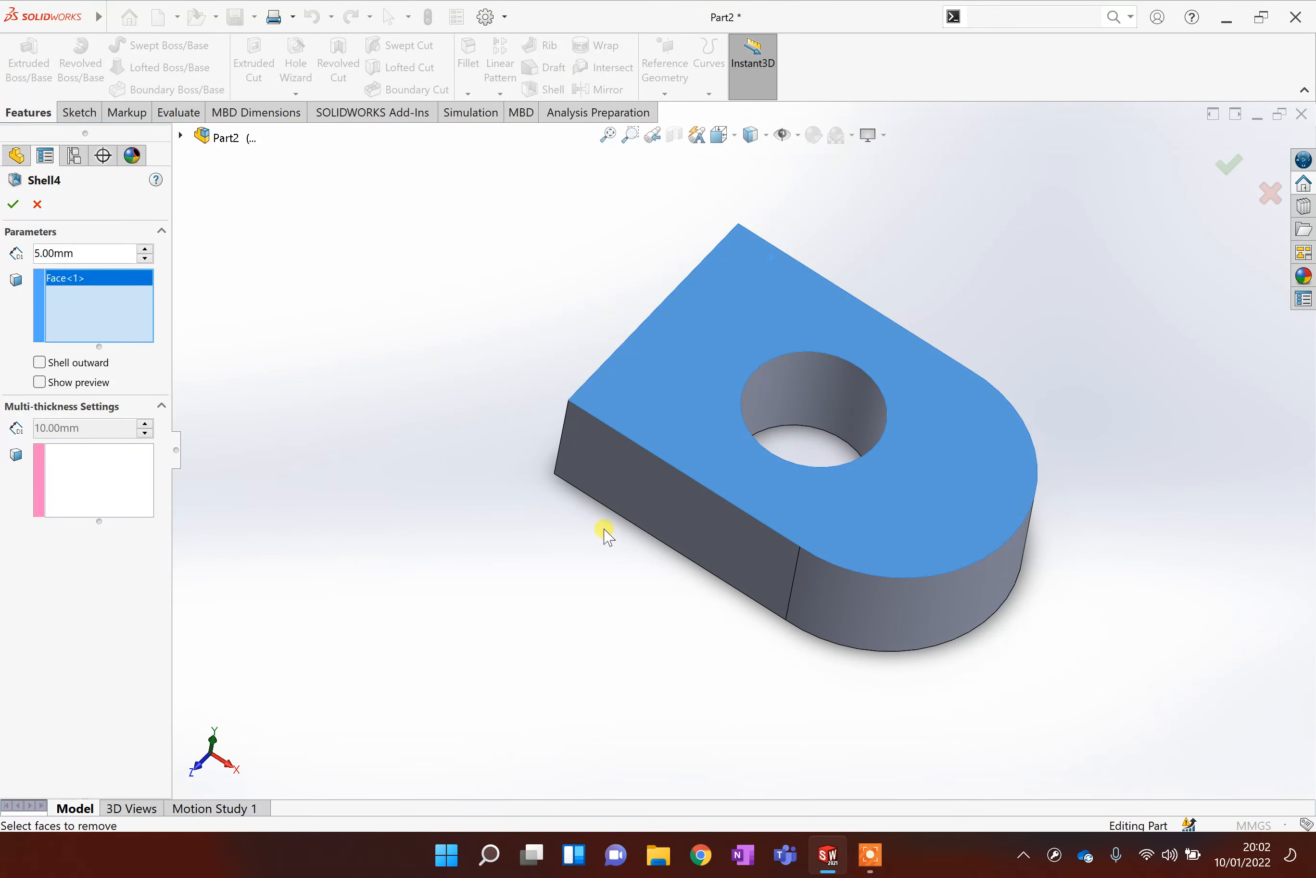
click(40, 382)
middle_drag(515, 470, 590, 346)
click(629, 391)
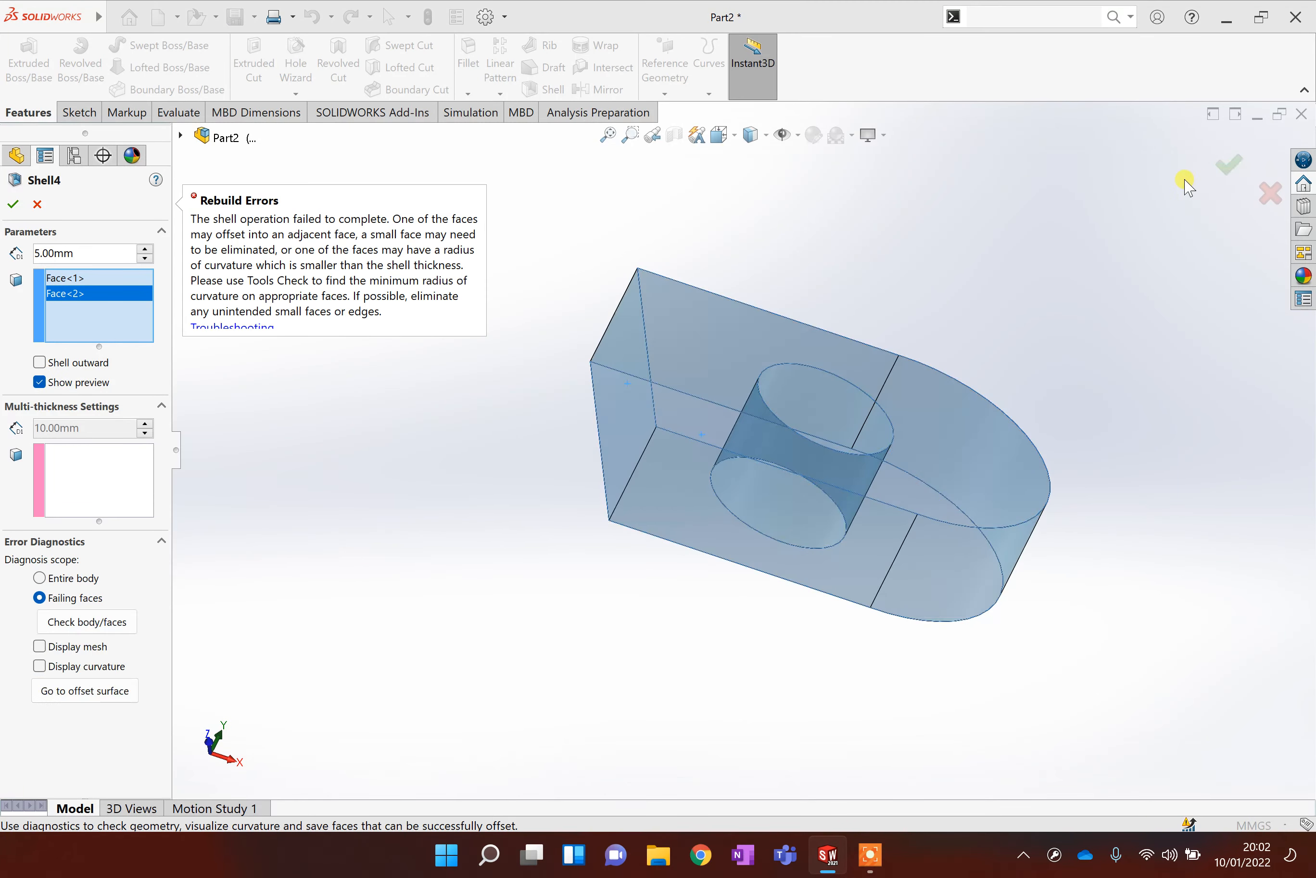
middle_drag(793, 432, 957, 521)
click(1271, 193)
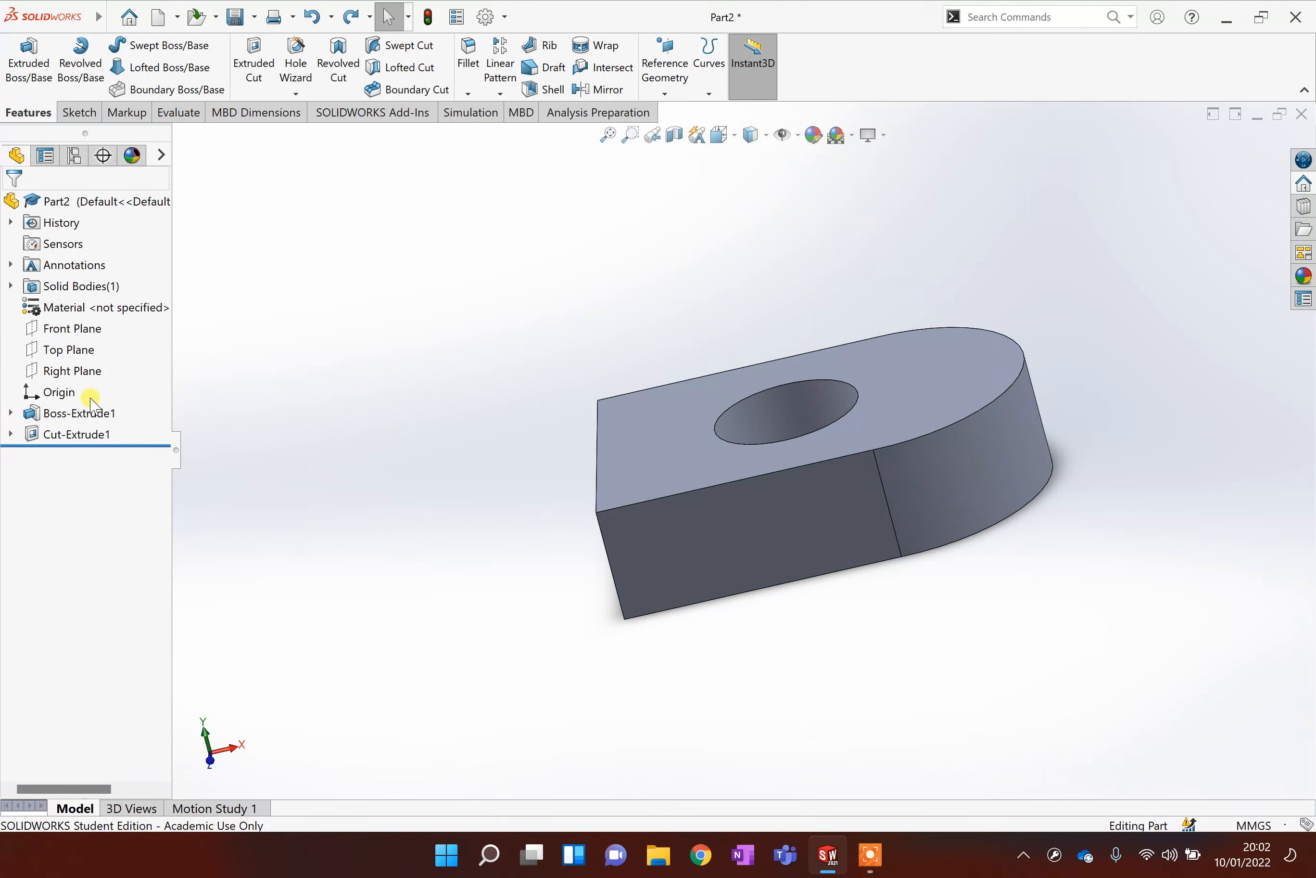
Delete the Cut-Extrude1 feature and its circle sketch Sketch2.
right_click(87, 438)
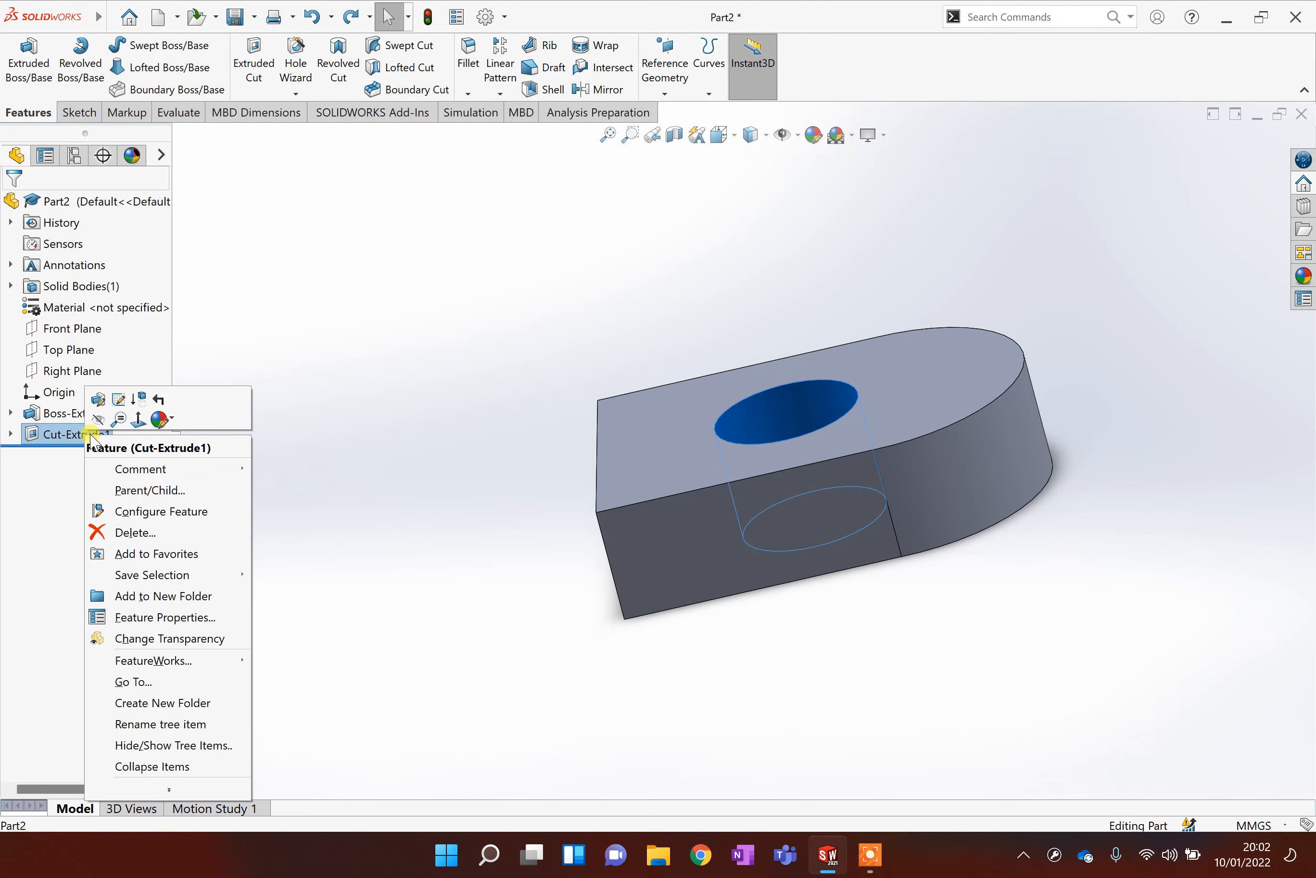
click(136, 531)
click(668, 232)
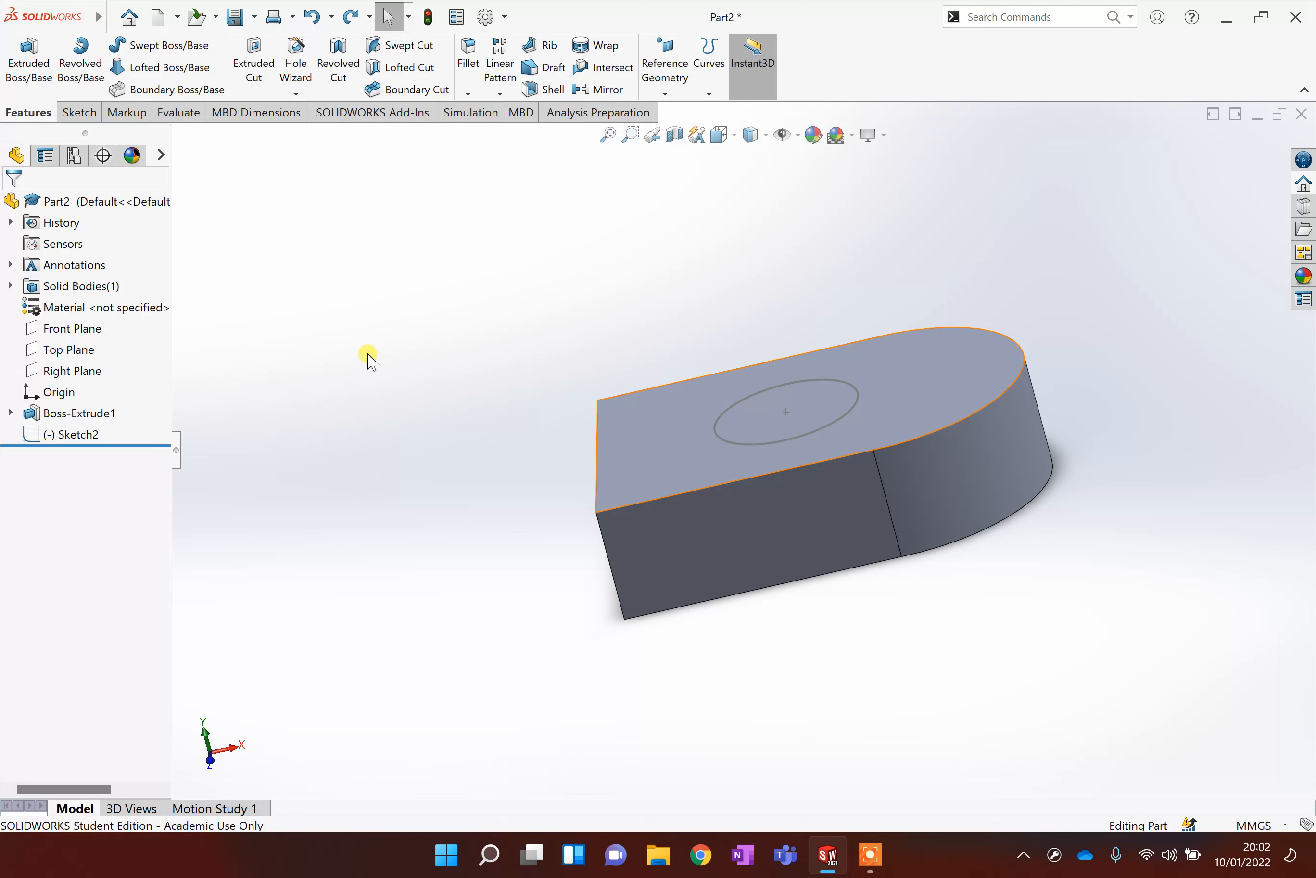
right_click(74, 436)
click(126, 558)
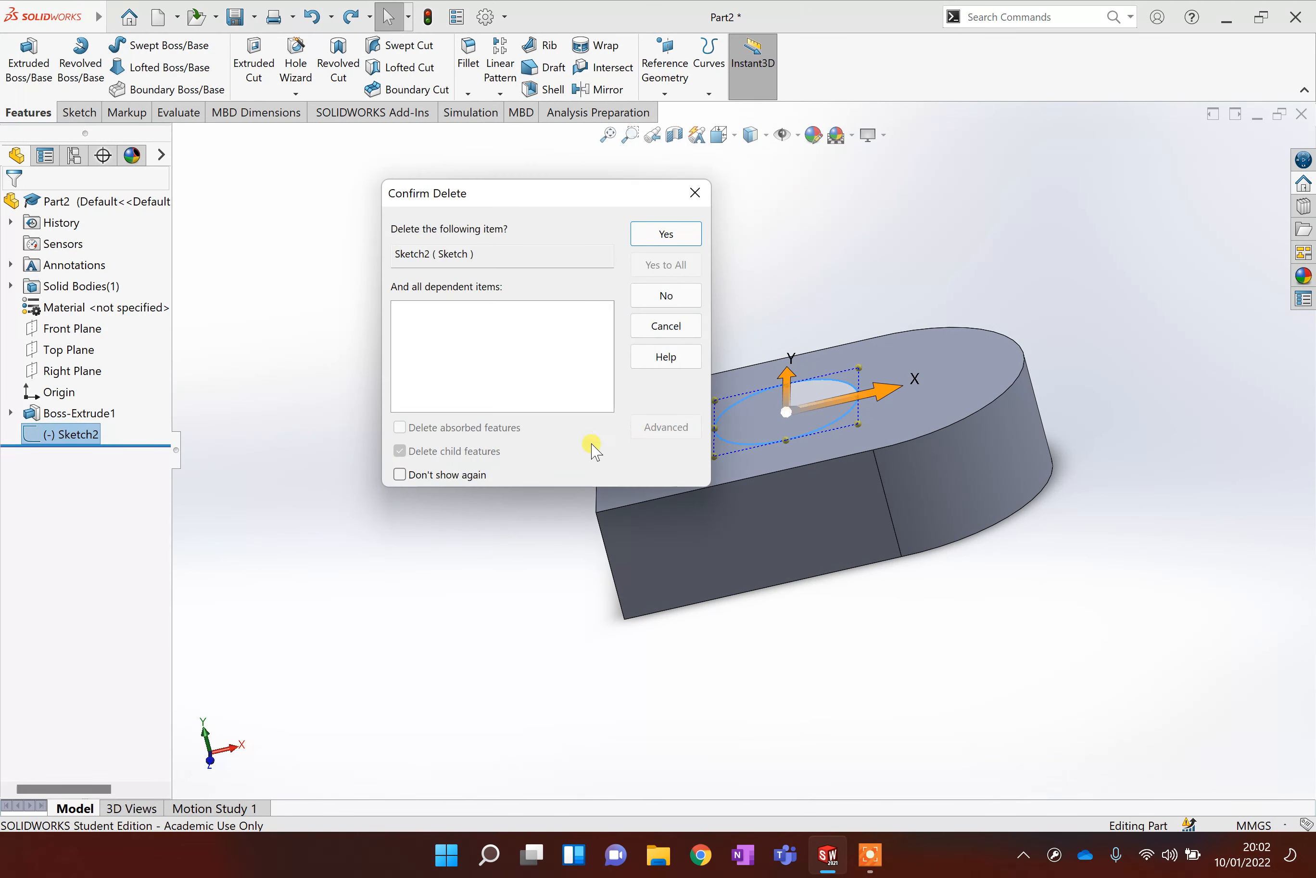
click(668, 234)
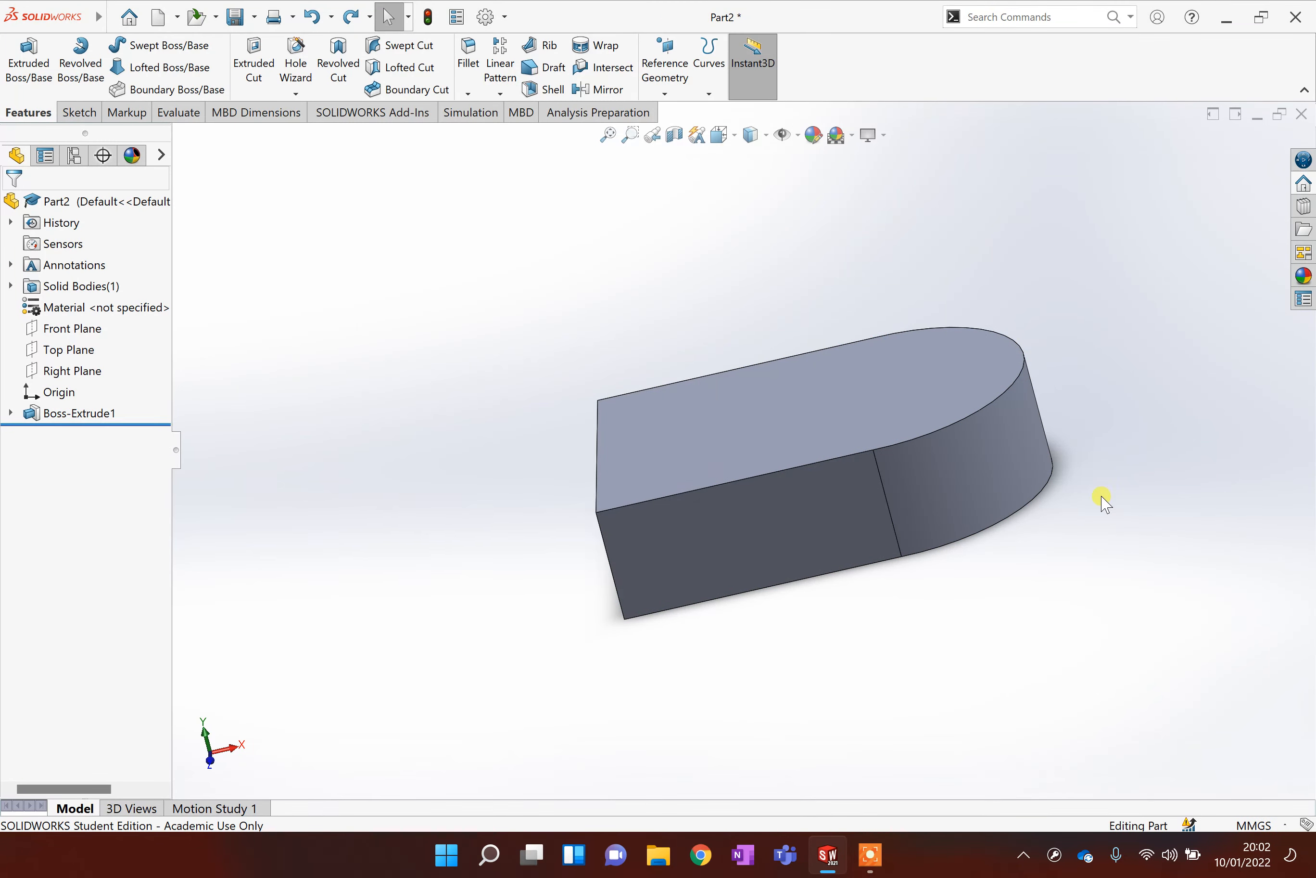
Shell the D-shaped block 5 mm thick with both the top and bottom faces removed.
scroll(1080, 498, down, 2)
middle_drag(758, 592, 597, 282)
click(552, 90)
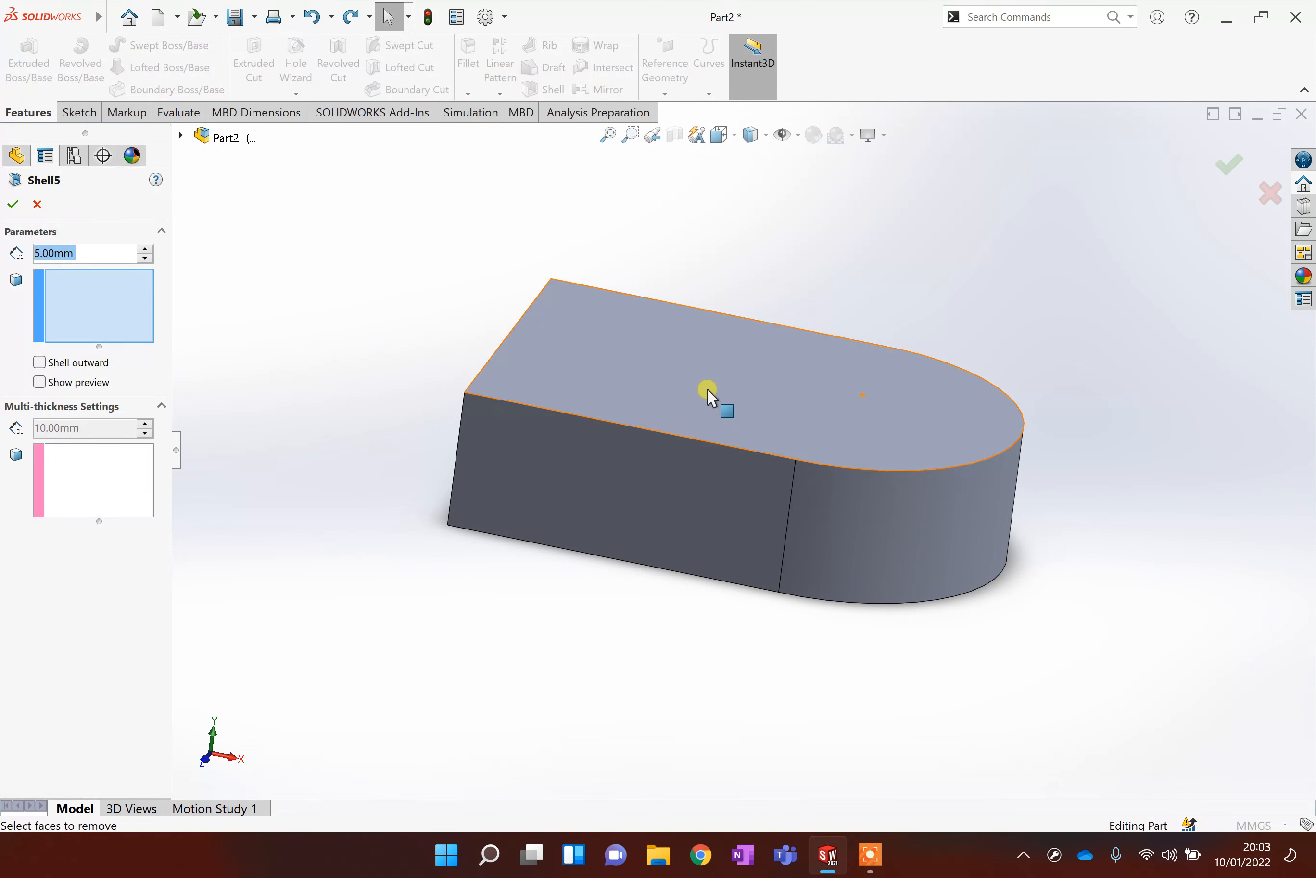
click(648, 403)
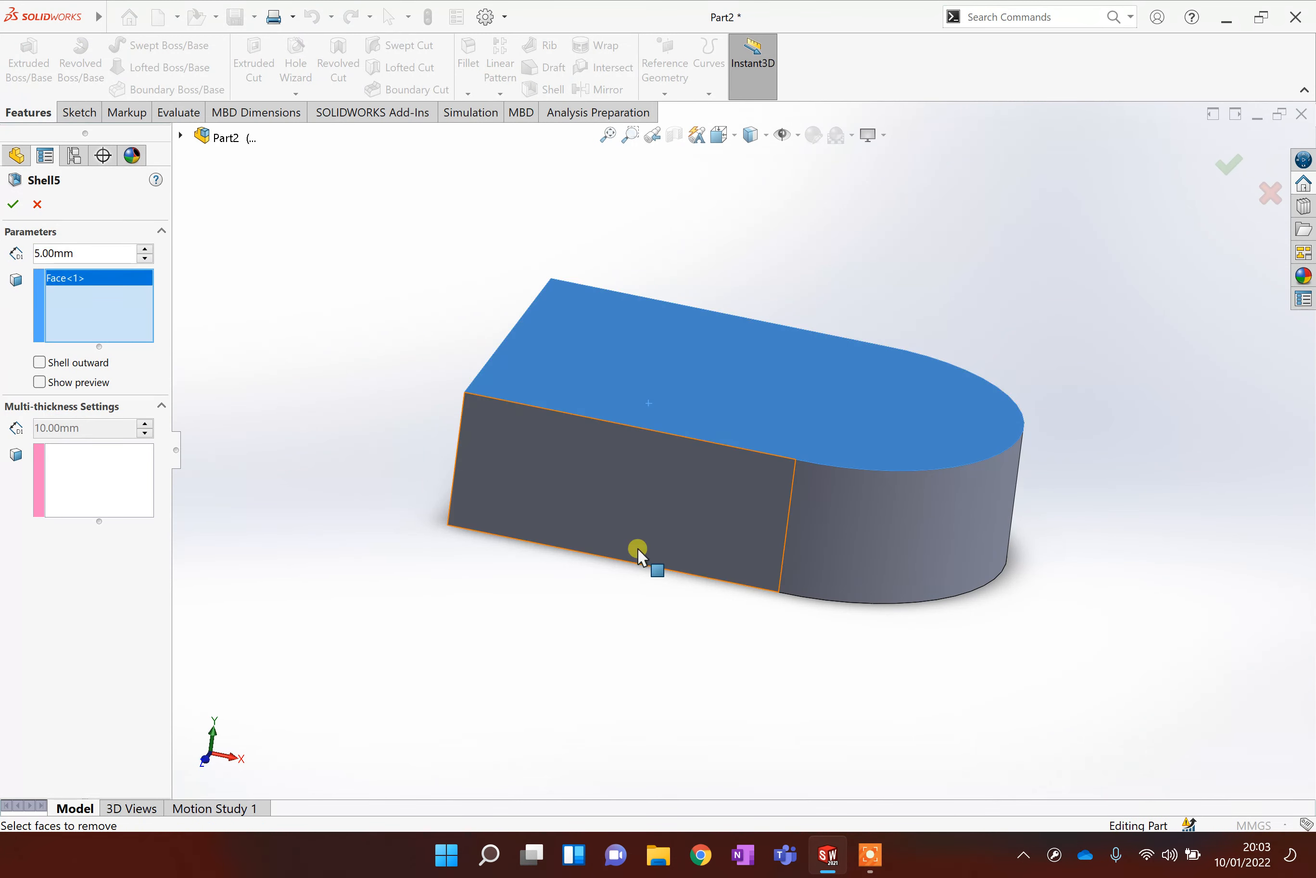
click(52, 385)
middle_drag(588, 640, 569, 521)
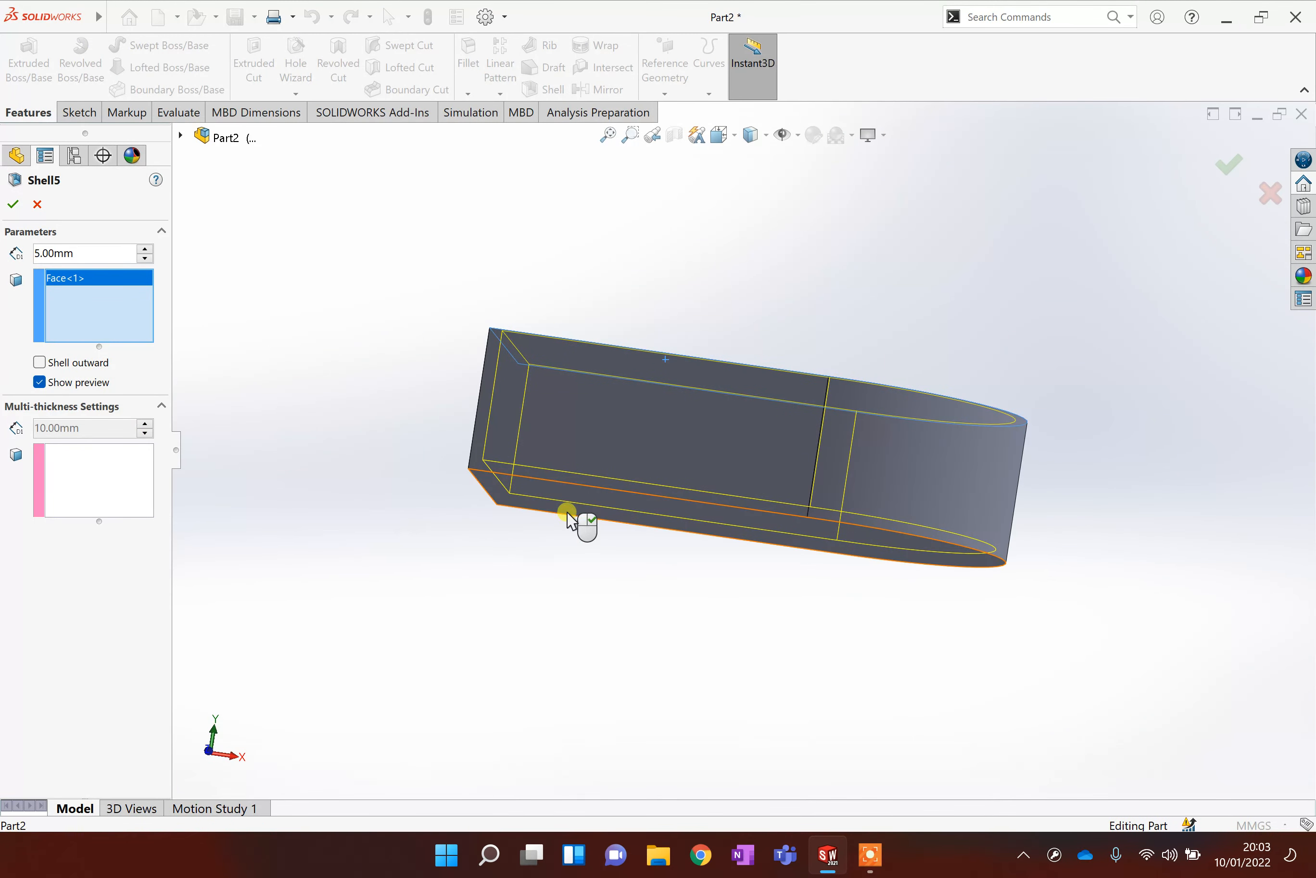
click(568, 513)
middle_drag(688, 352, 646, 420)
middle_drag(678, 595, 703, 513)
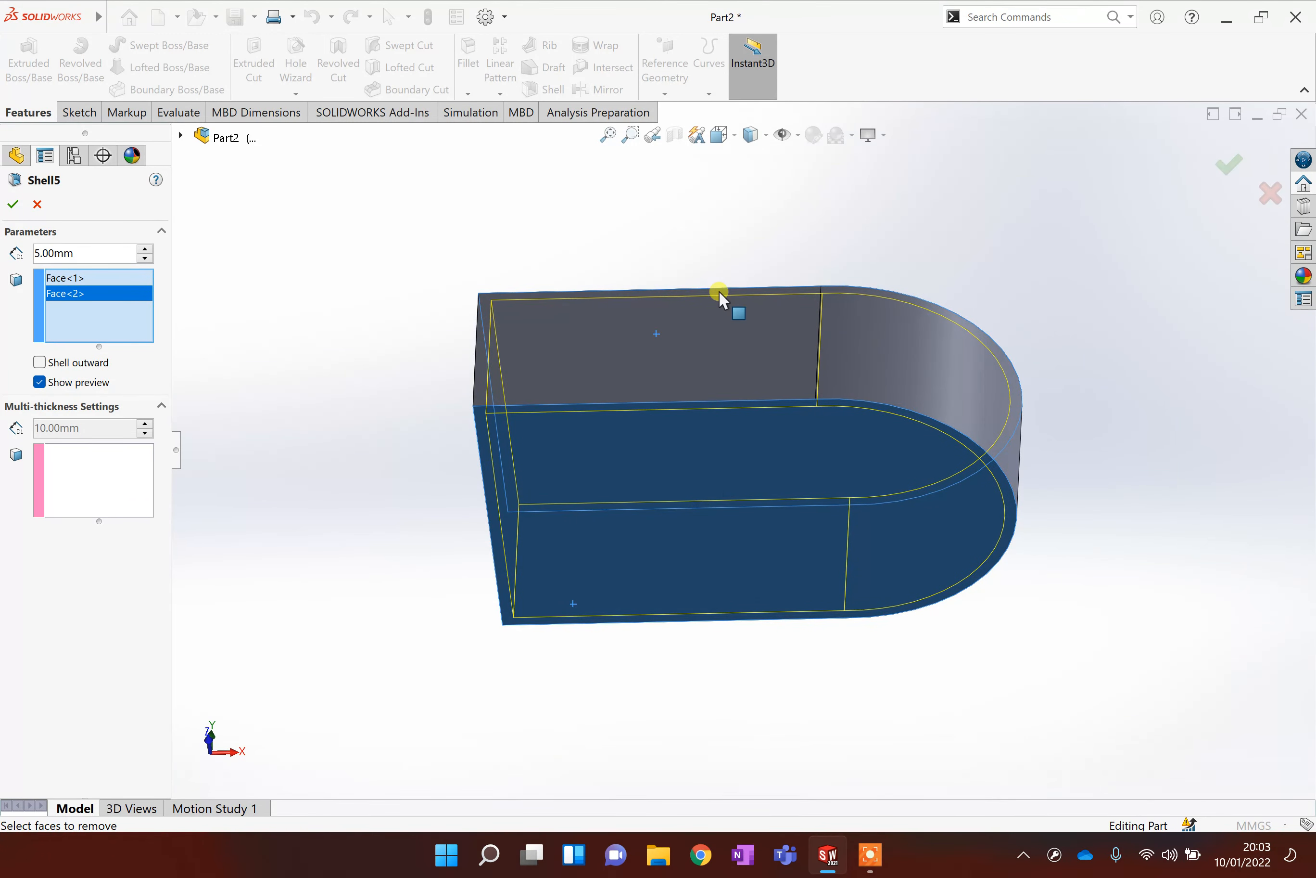
middle_drag(701, 288, 685, 492)
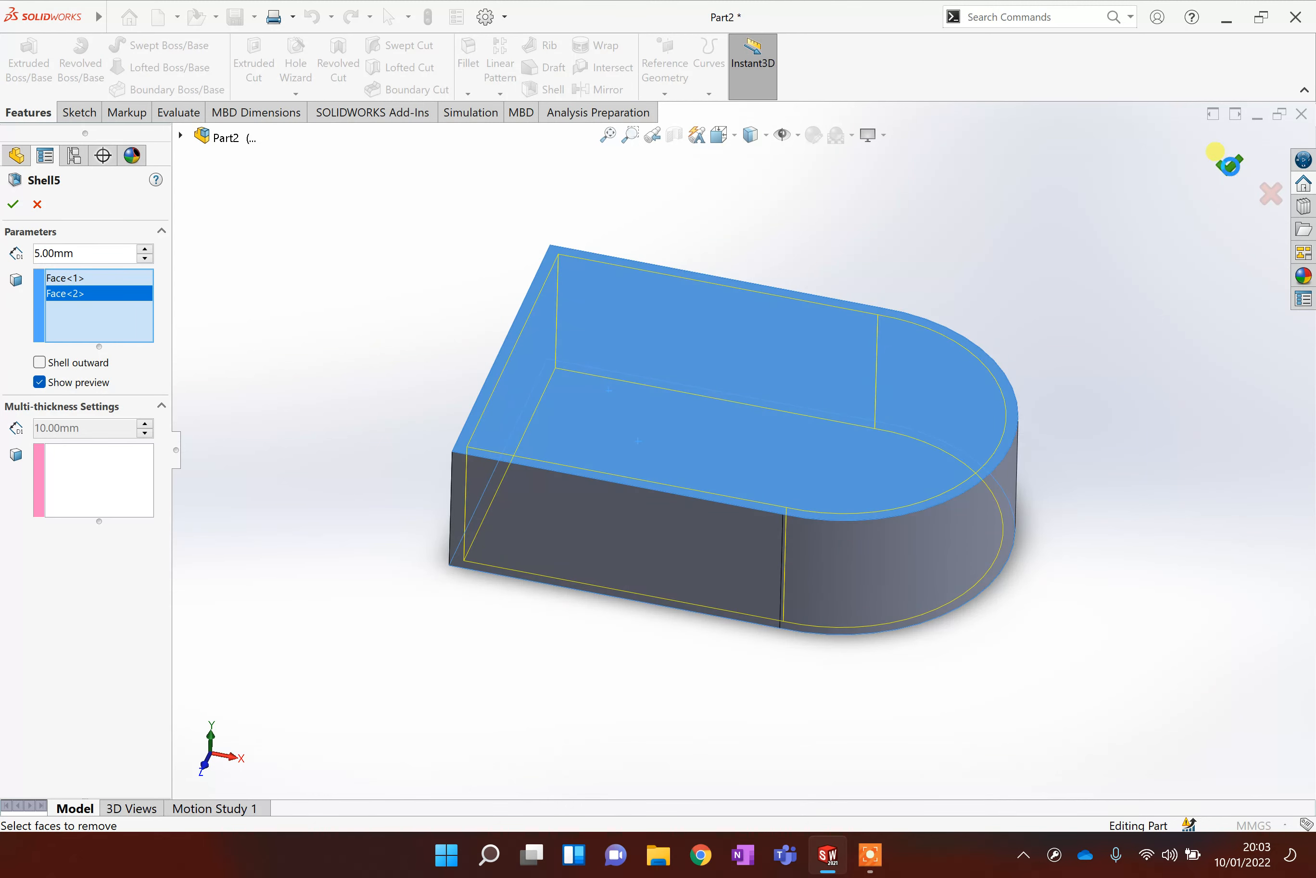
click(1227, 164)
middle_drag(1051, 305, 1065, 387)
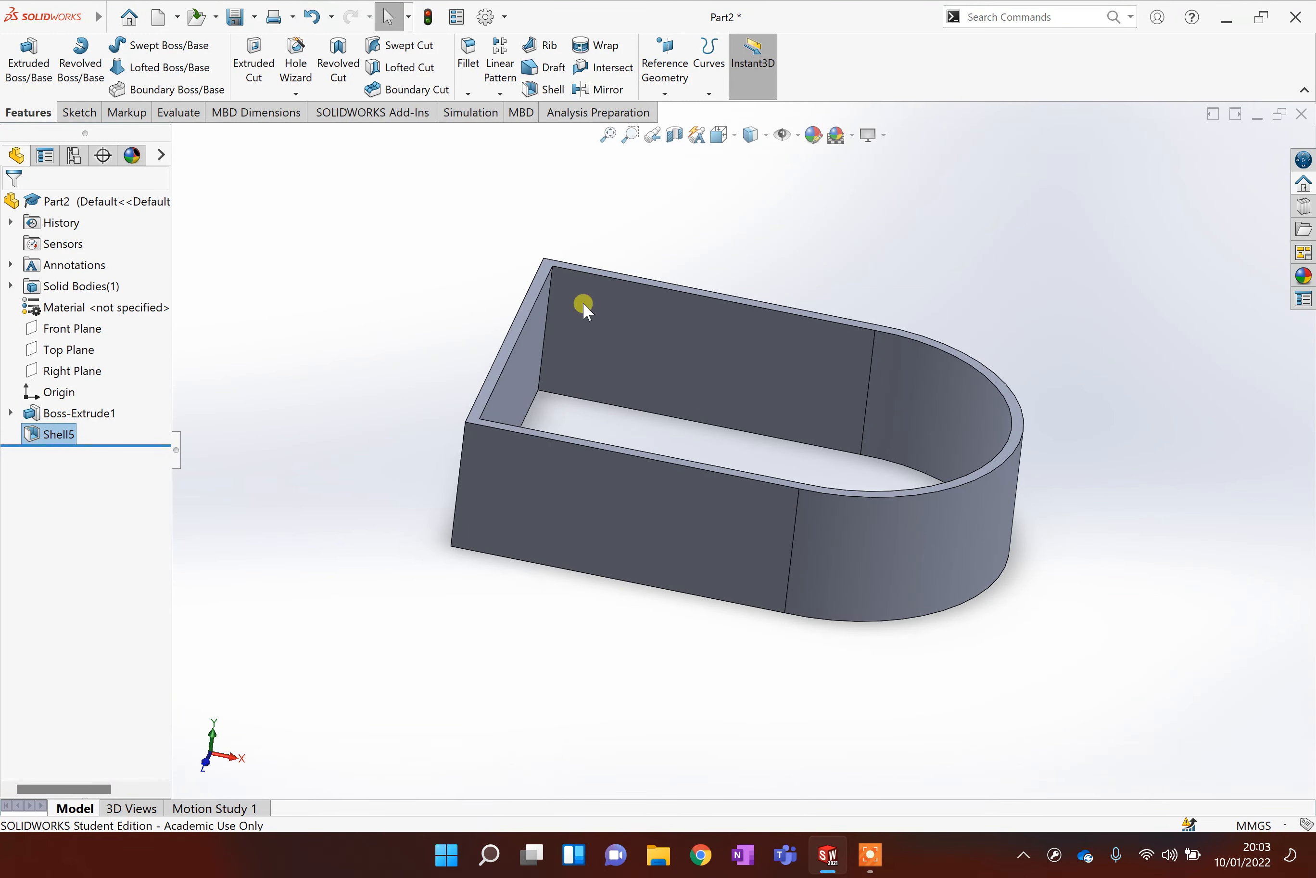
middle_drag(1055, 551, 987, 548)
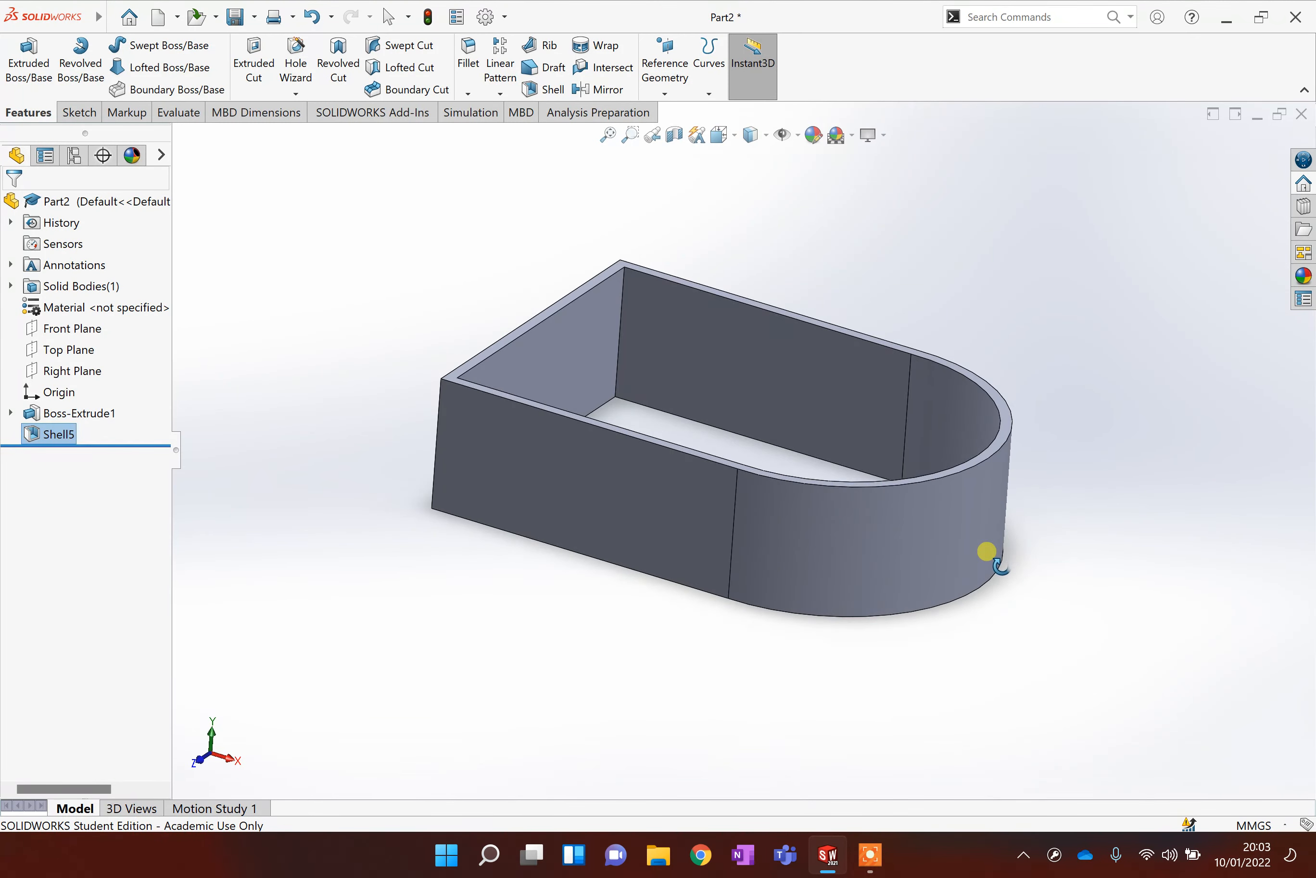
Undo the last shell feature on the D-shaped block.
key(ctrl+z)
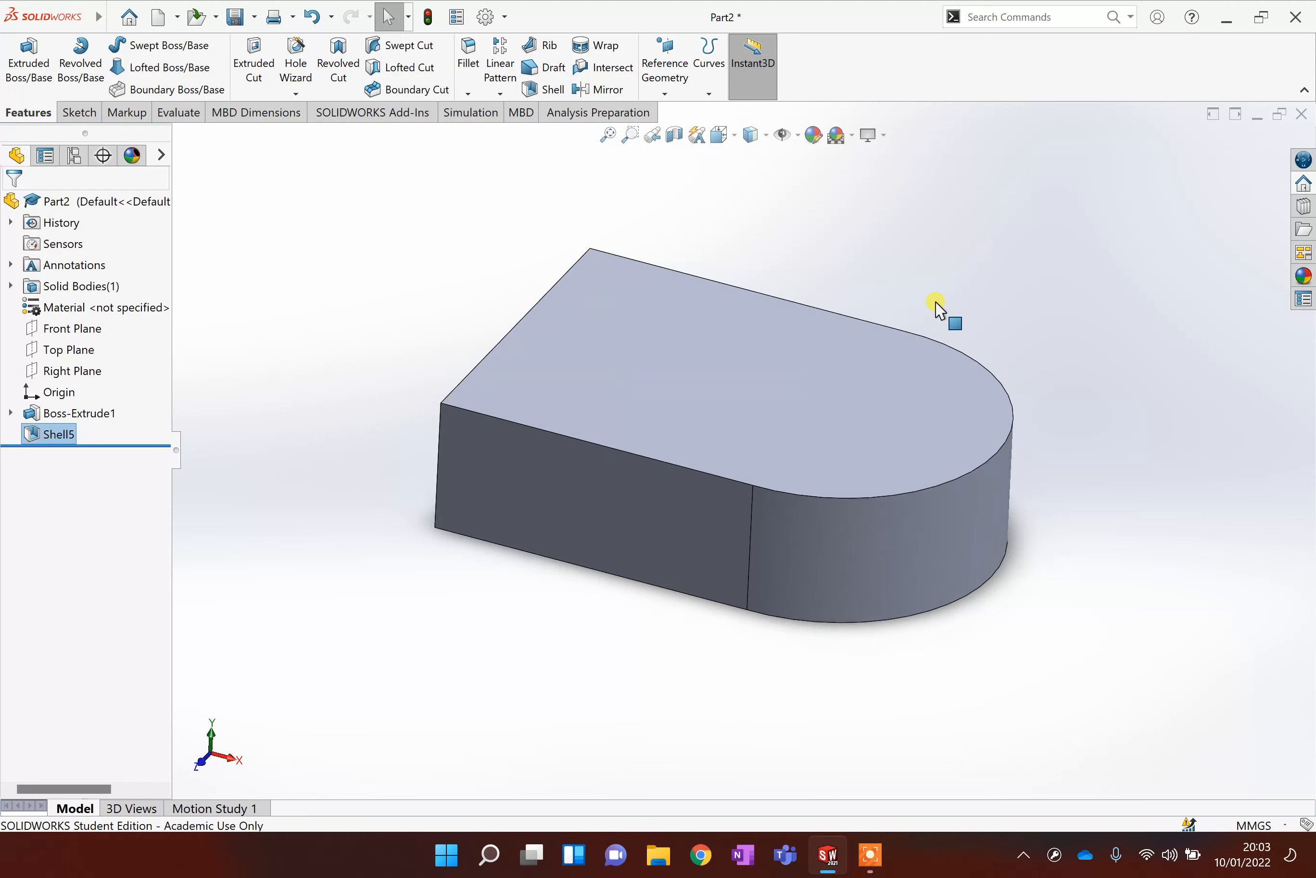
middle_drag(623, 651, 591, 497)
click(544, 89)
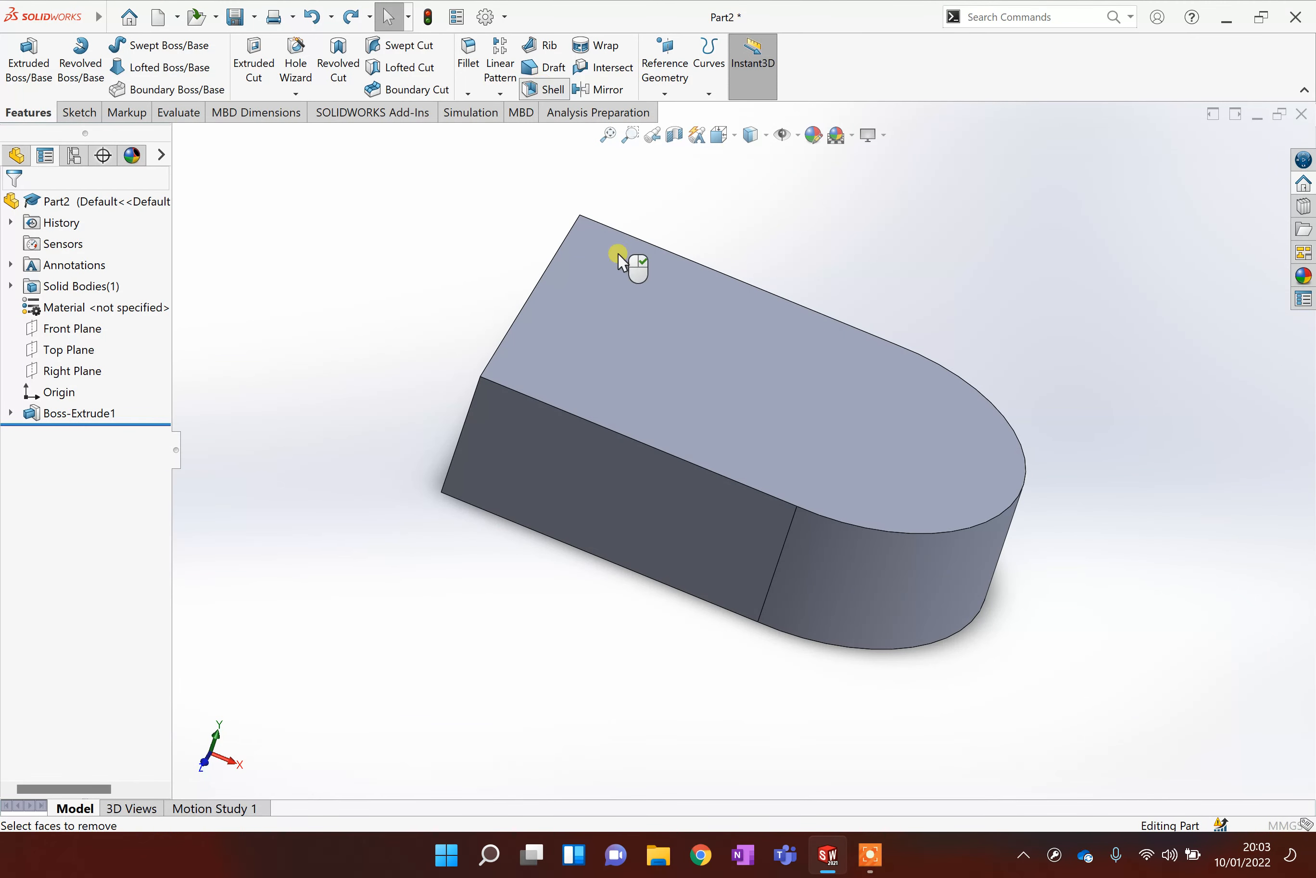
click(711, 437)
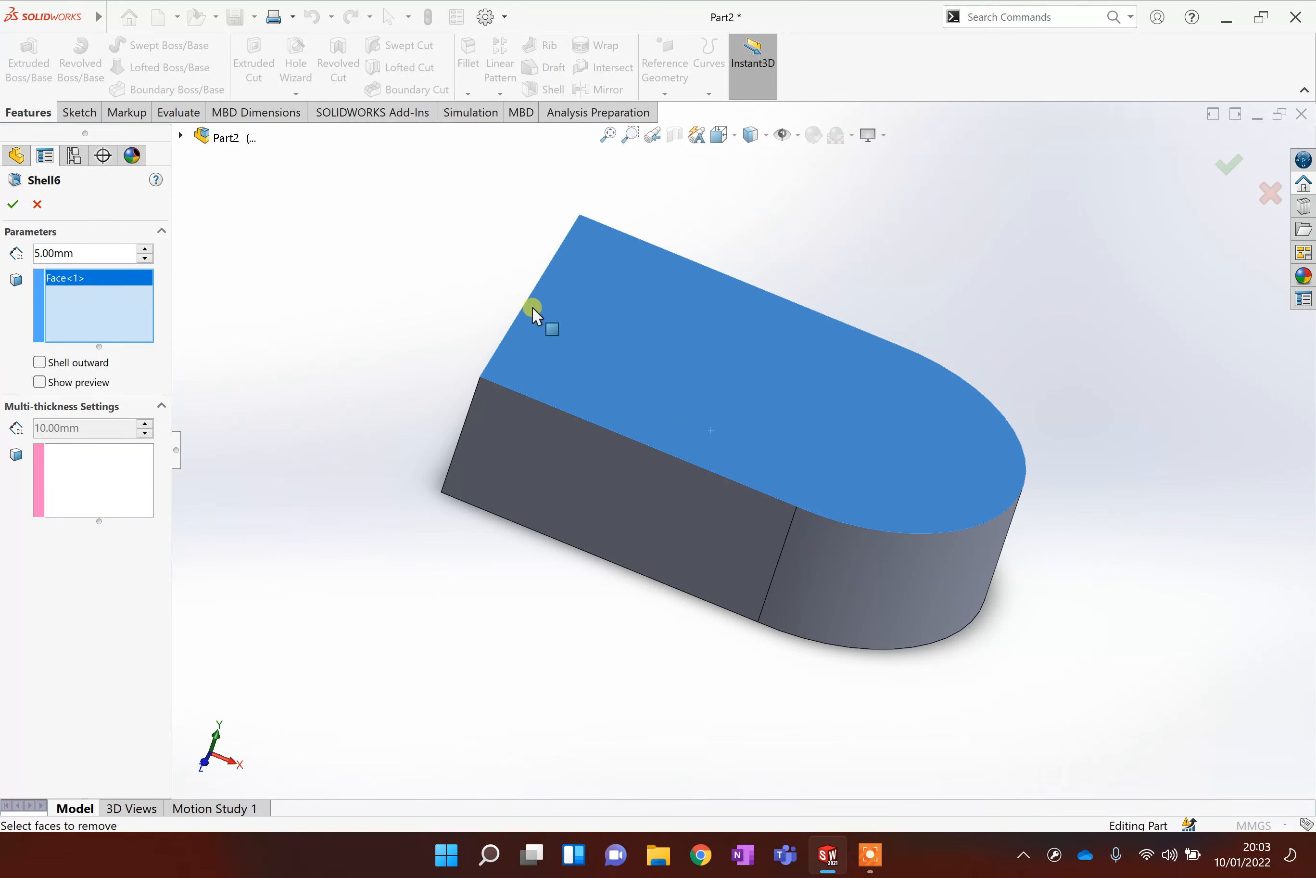
click(40, 382)
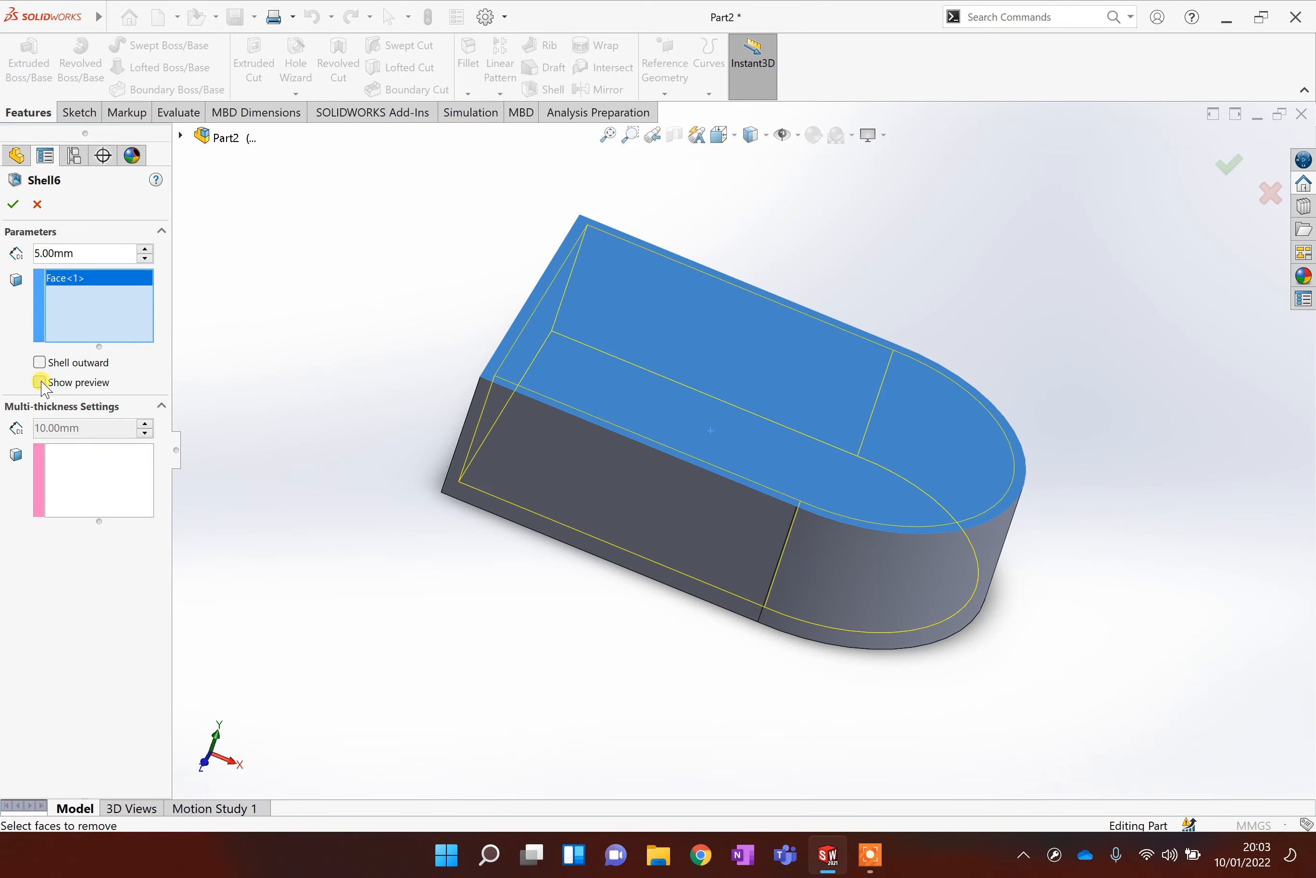
click(579, 509)
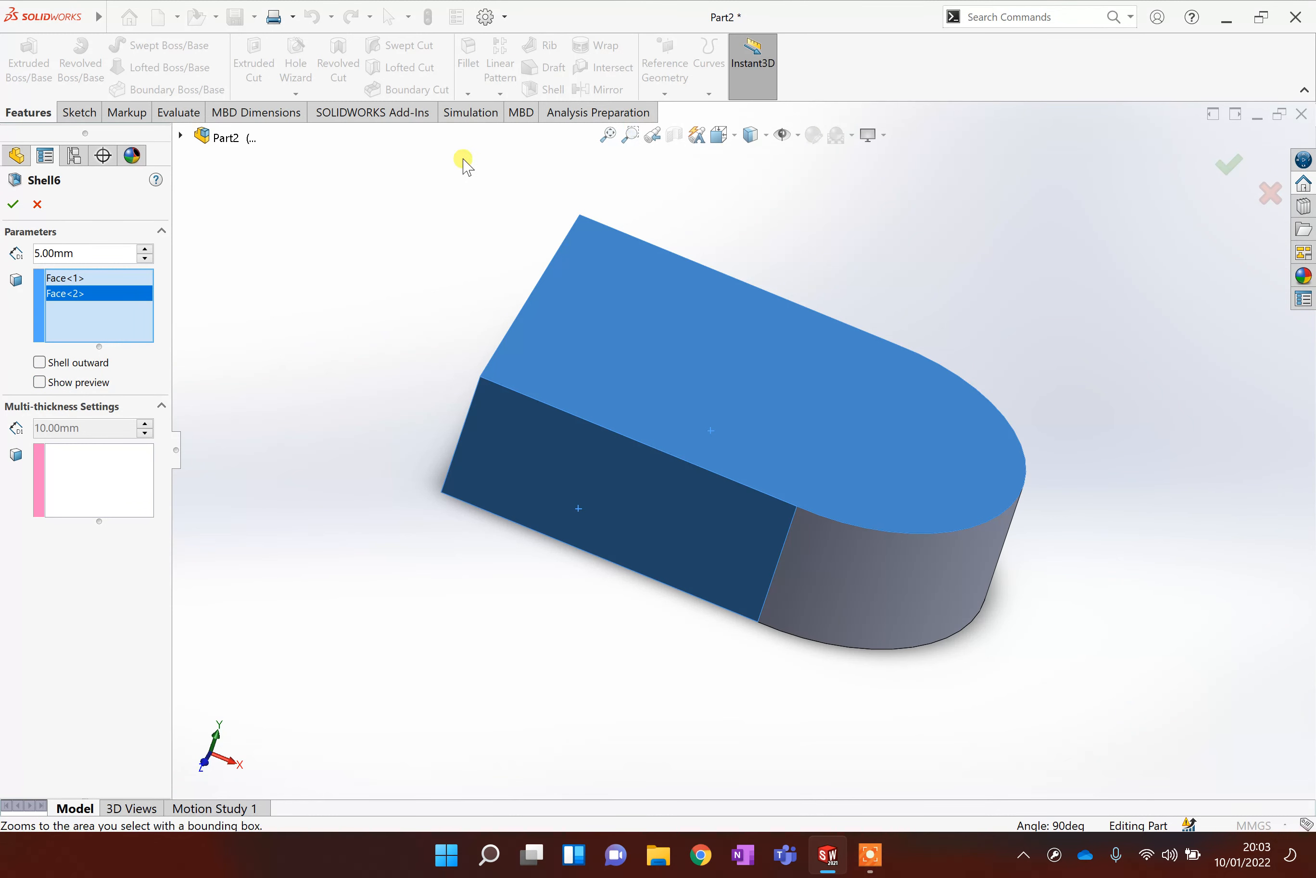
key(Escape)
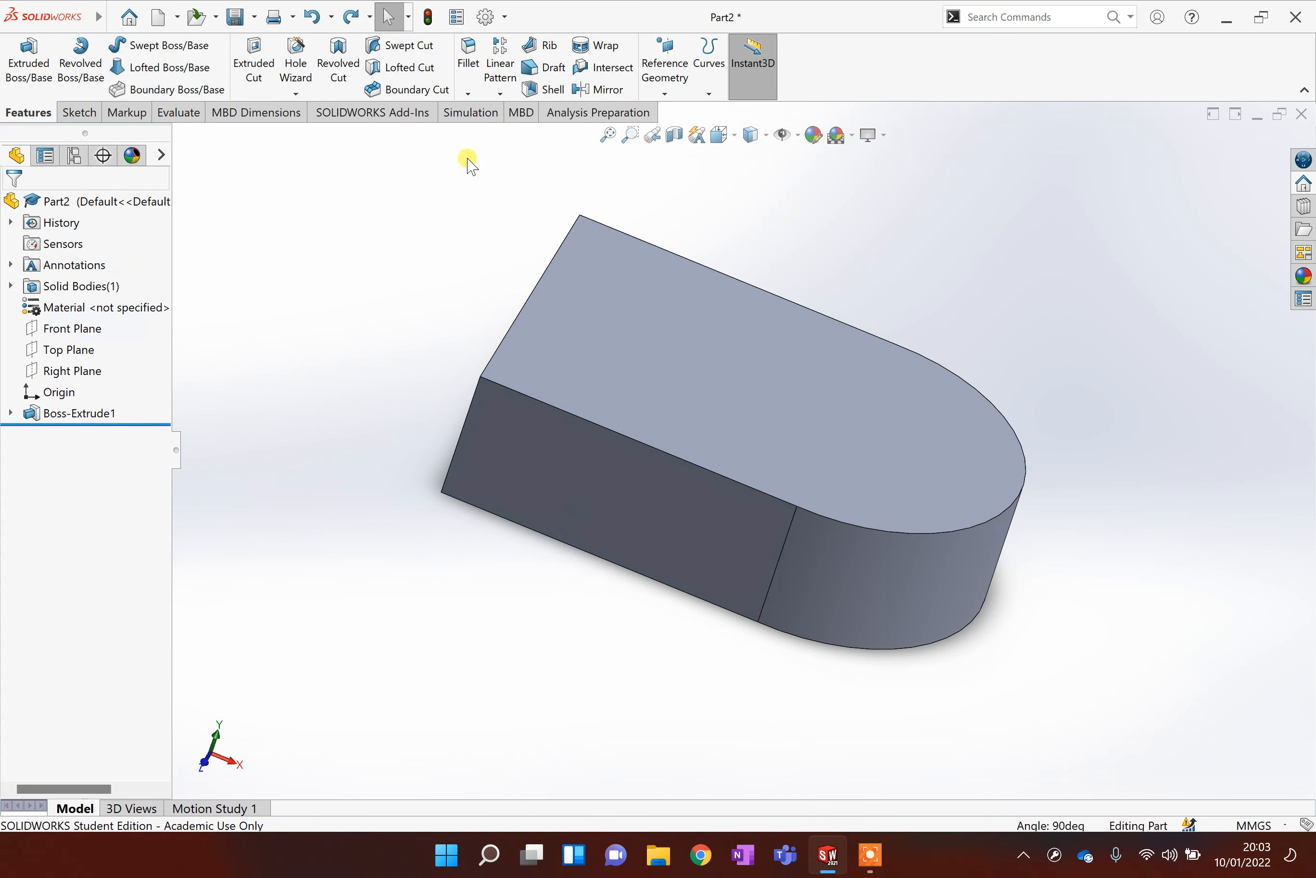
Shell the block 5 mm thick, removing the top face and the flat end face.
click(547, 90)
click(598, 311)
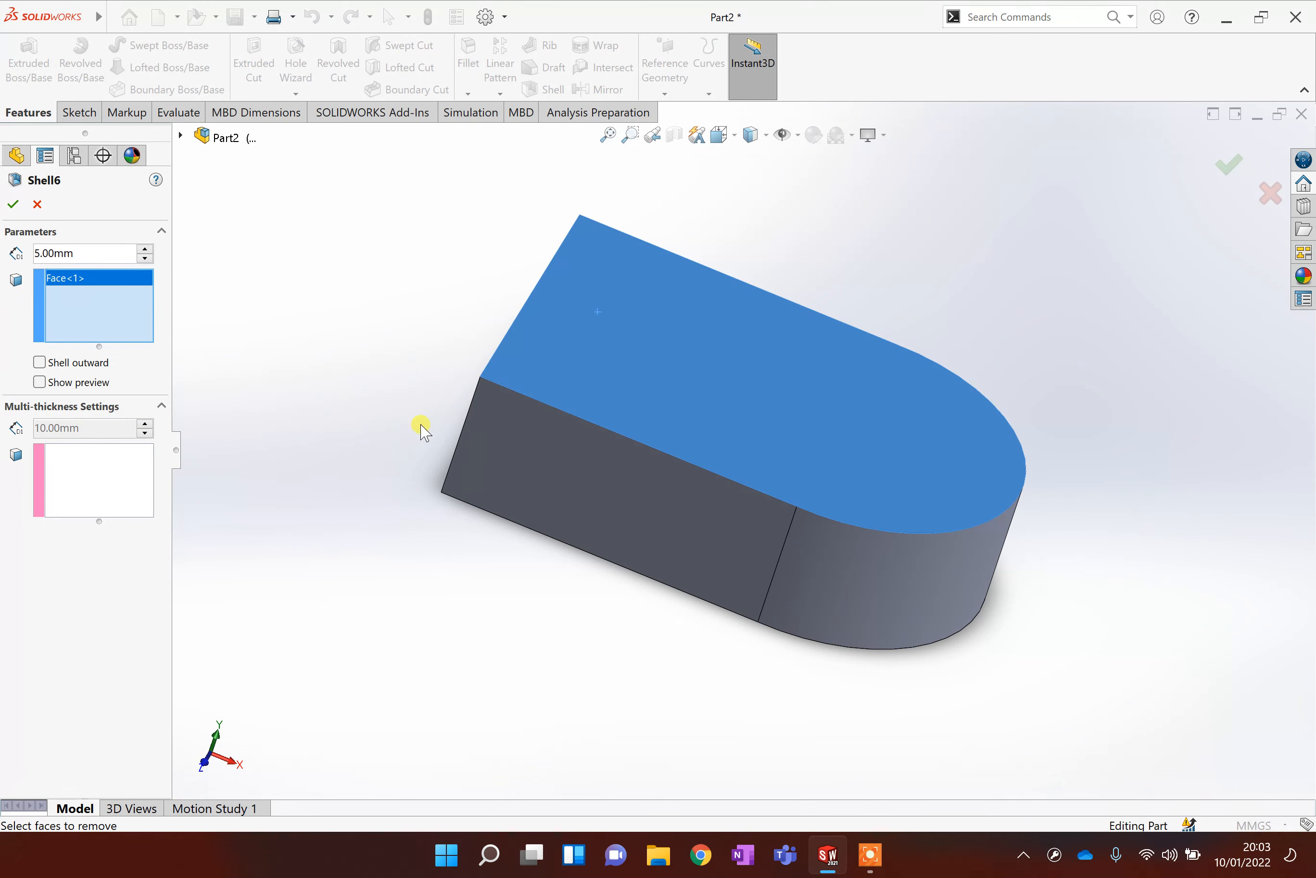
scroll(561, 442, up, 3)
middle_drag(588, 530, 572, 583)
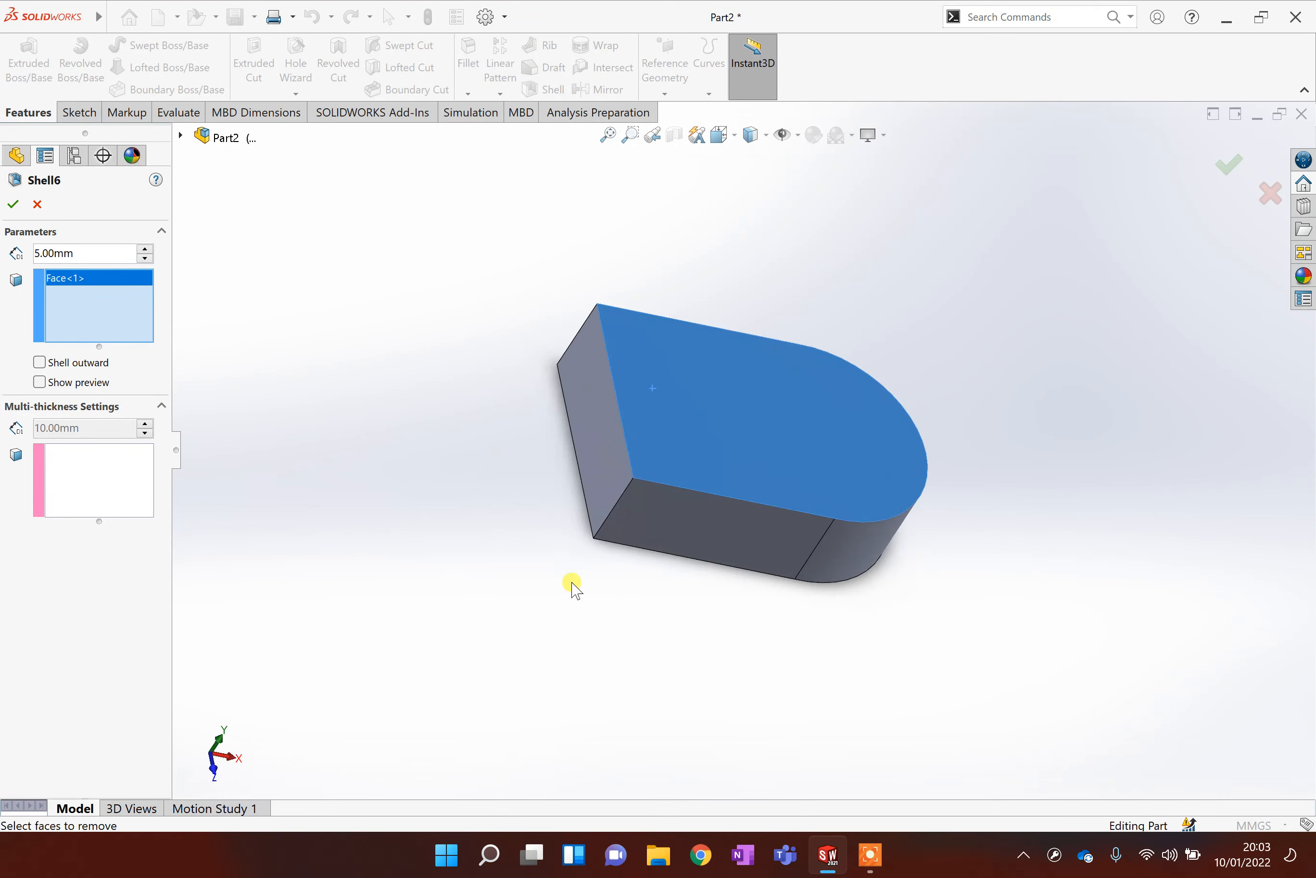
click(78, 382)
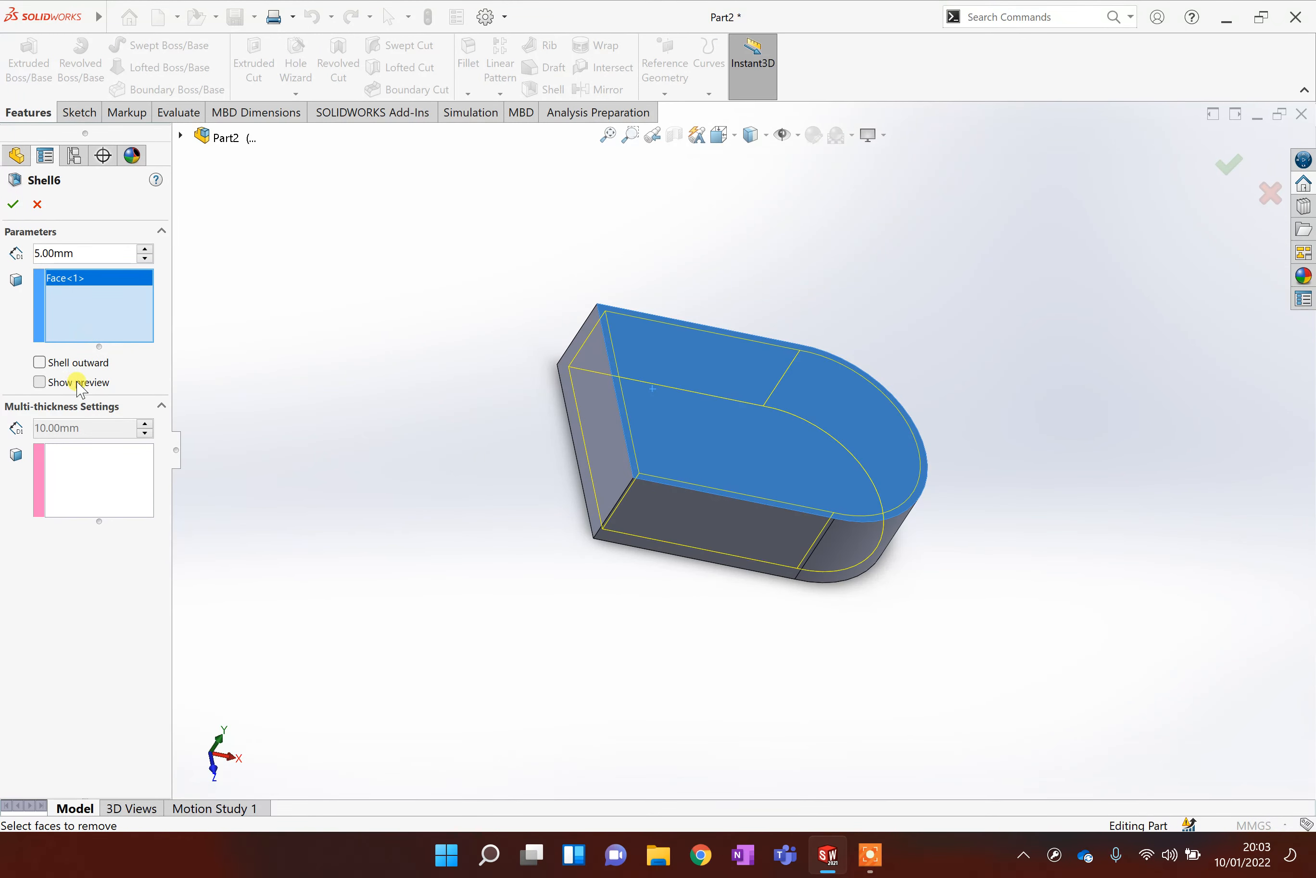
click(606, 453)
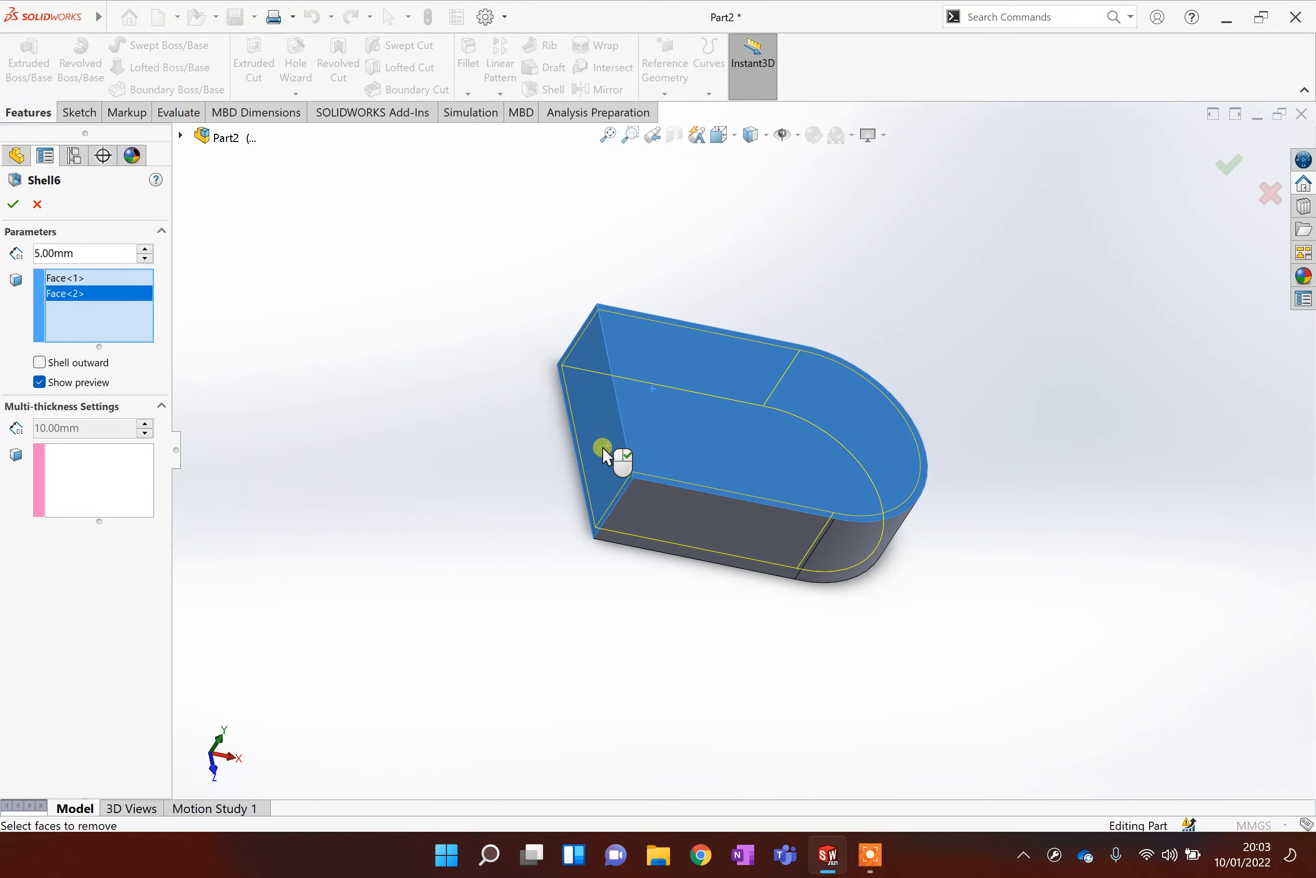
click(15, 205)
Inspect the shelled part from different angles.
scroll(453, 402, down, 3)
scroll(453, 419, up, 5)
middle_drag(609, 476, 505, 617)
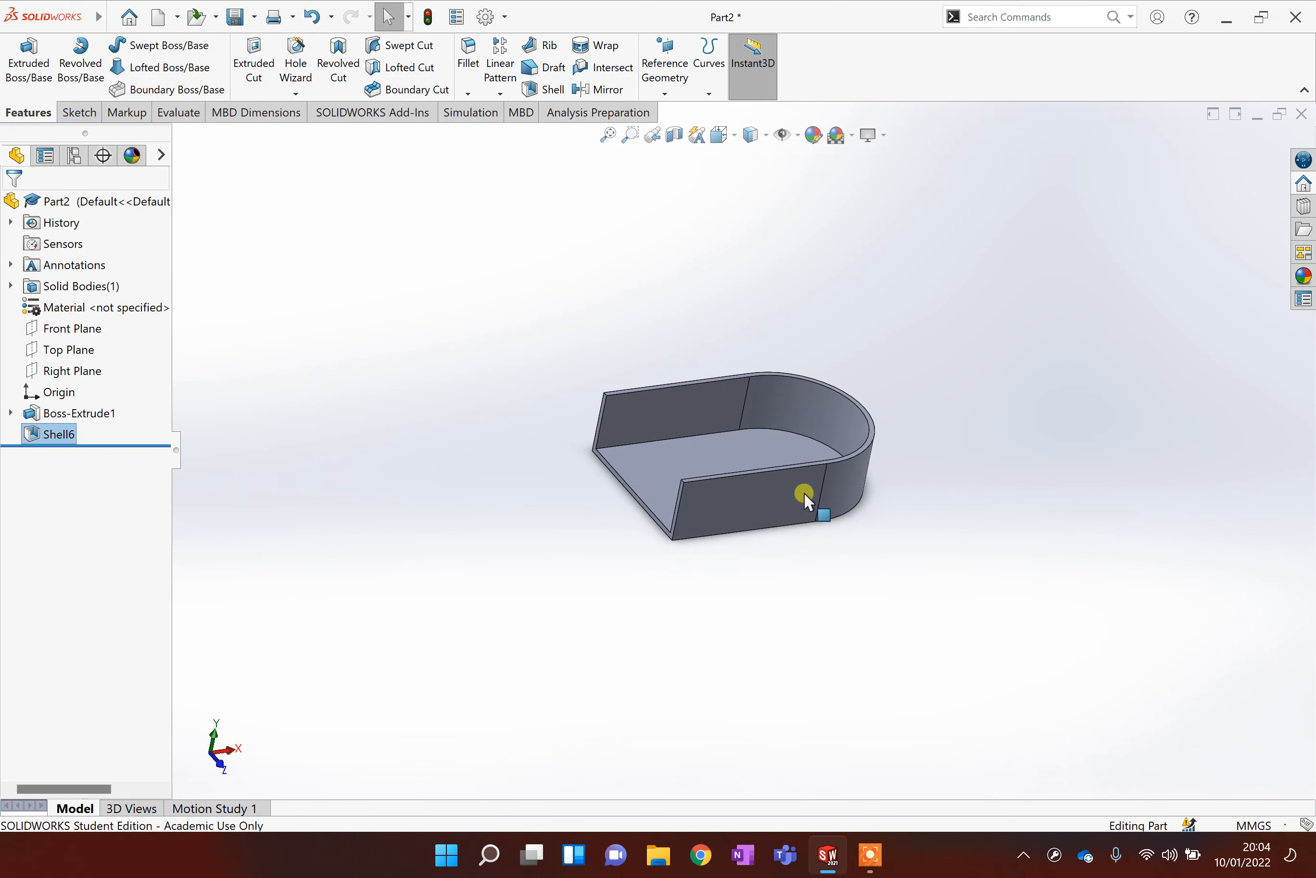
scroll(802, 482, down, 3)
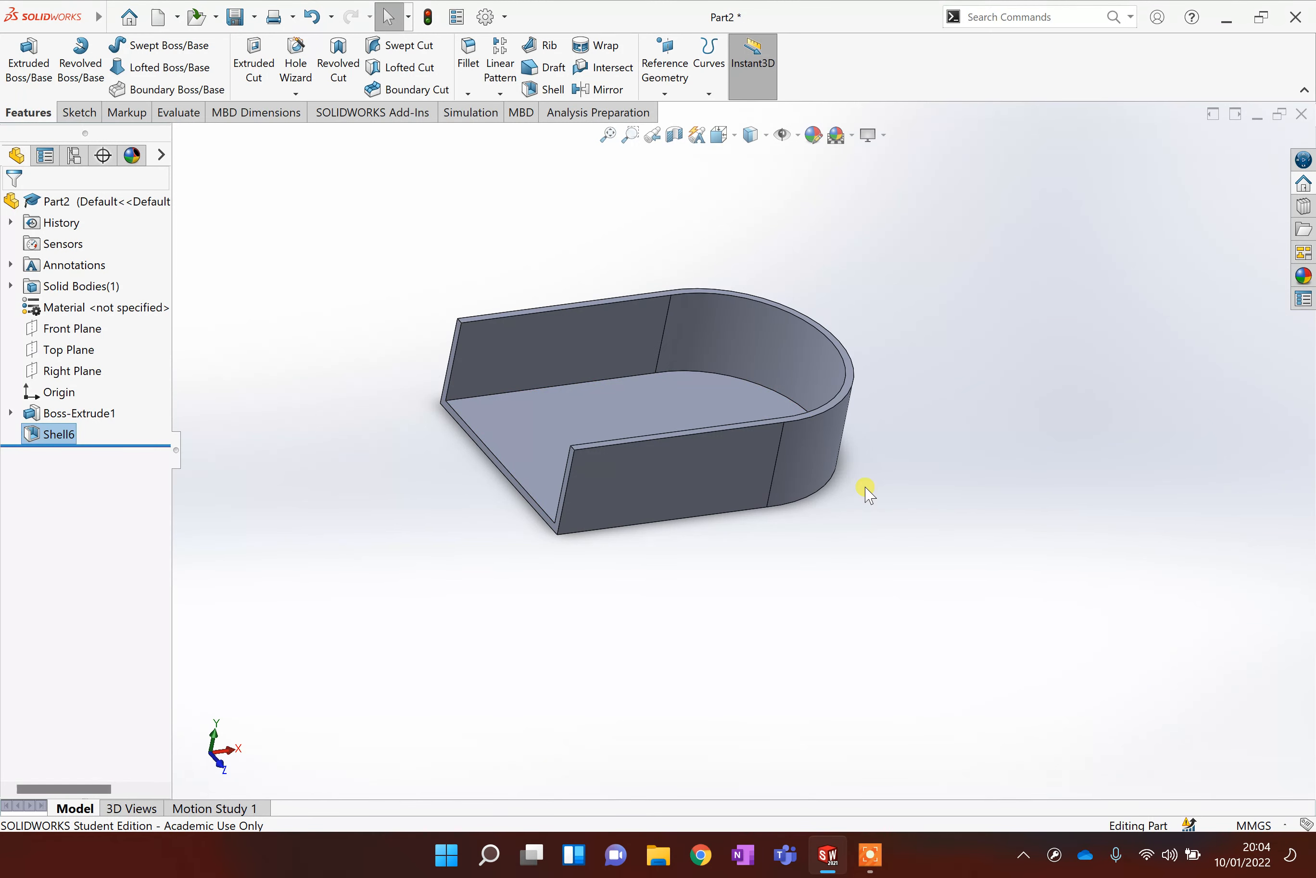
middle_drag(866, 490, 876, 551)
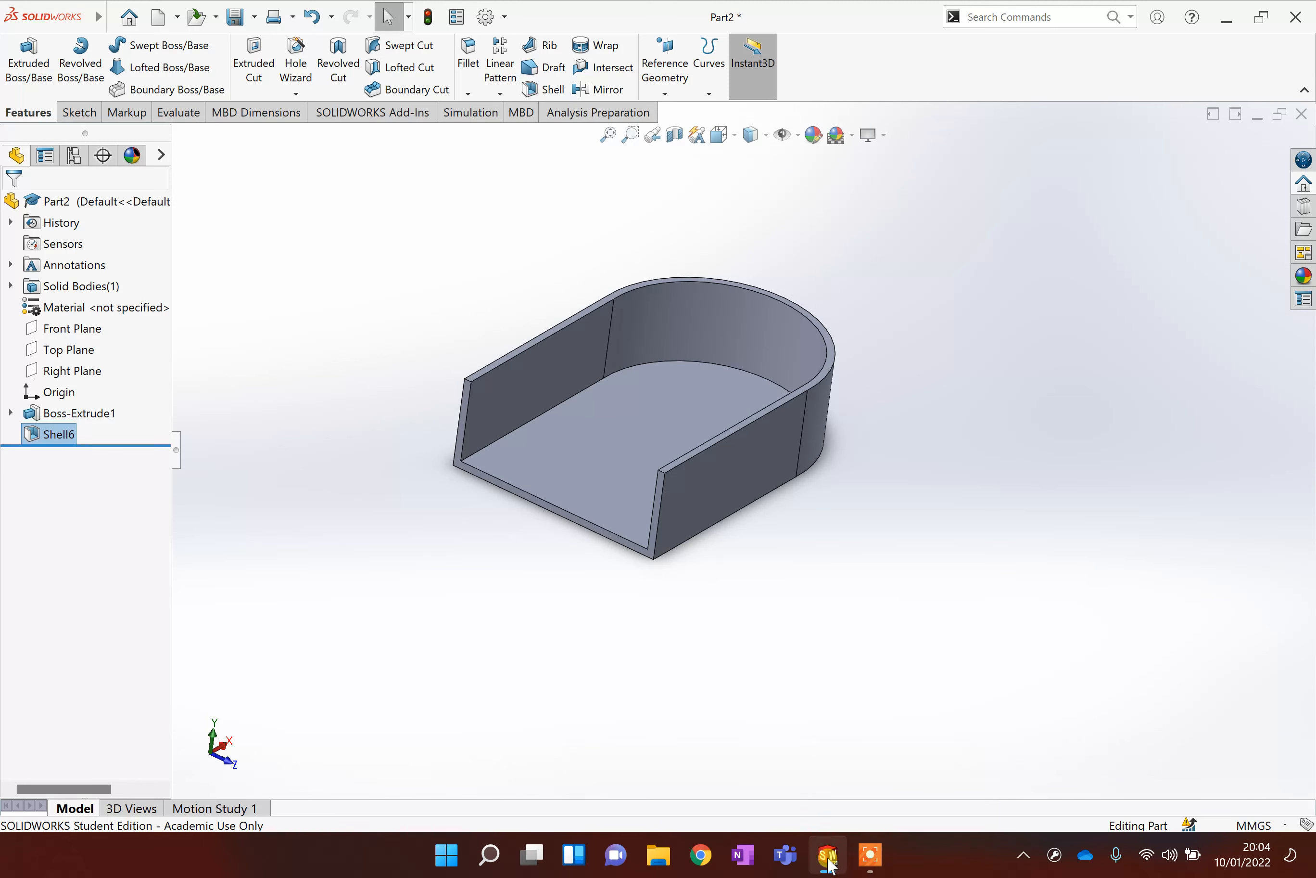
click(881, 861)
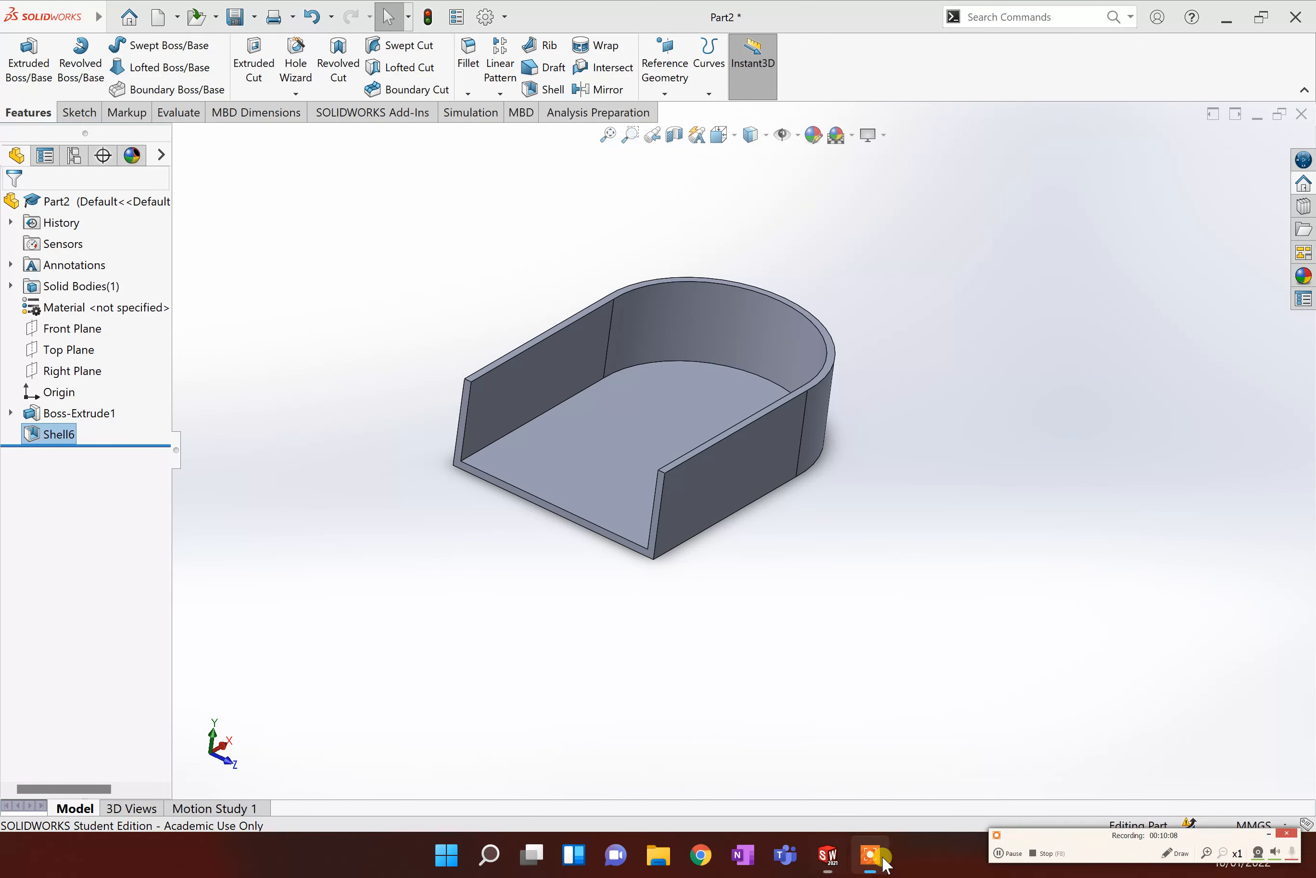
click(1001, 854)
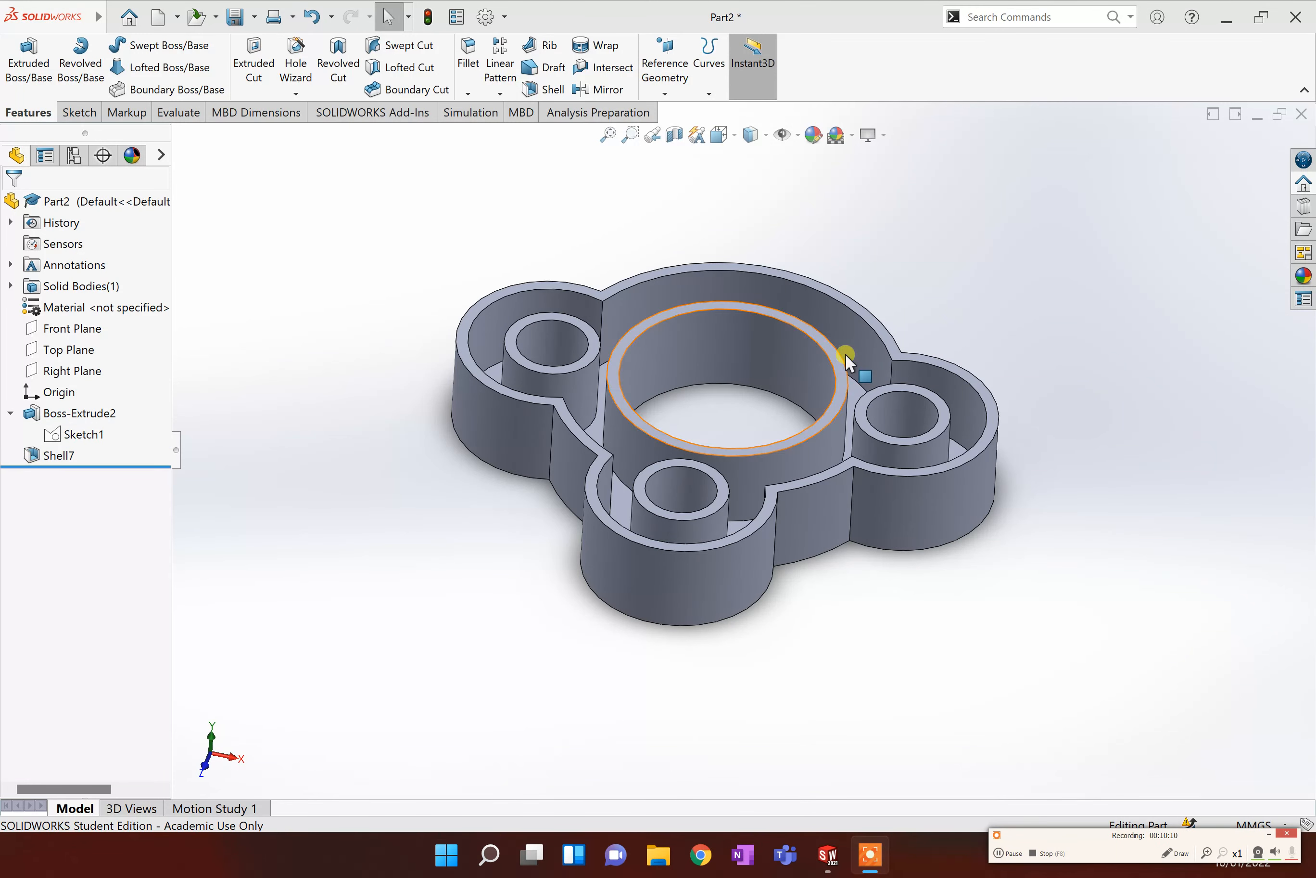
Open the Boss-Extrude2 feature definition of the flange part to review it, then close it and rebuild.
middle_drag(847, 358, 929, 572)
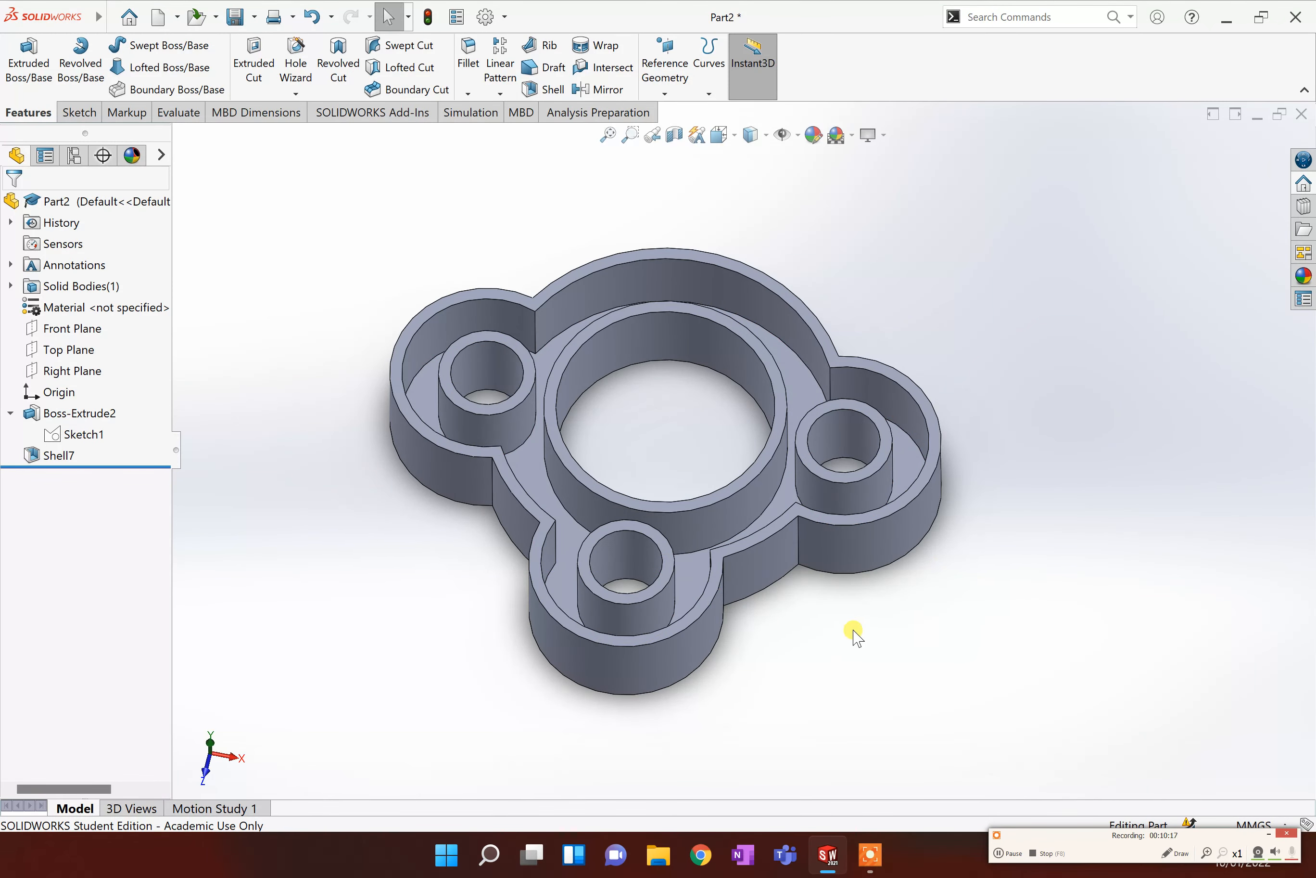
middle_drag(853, 630, 793, 541)
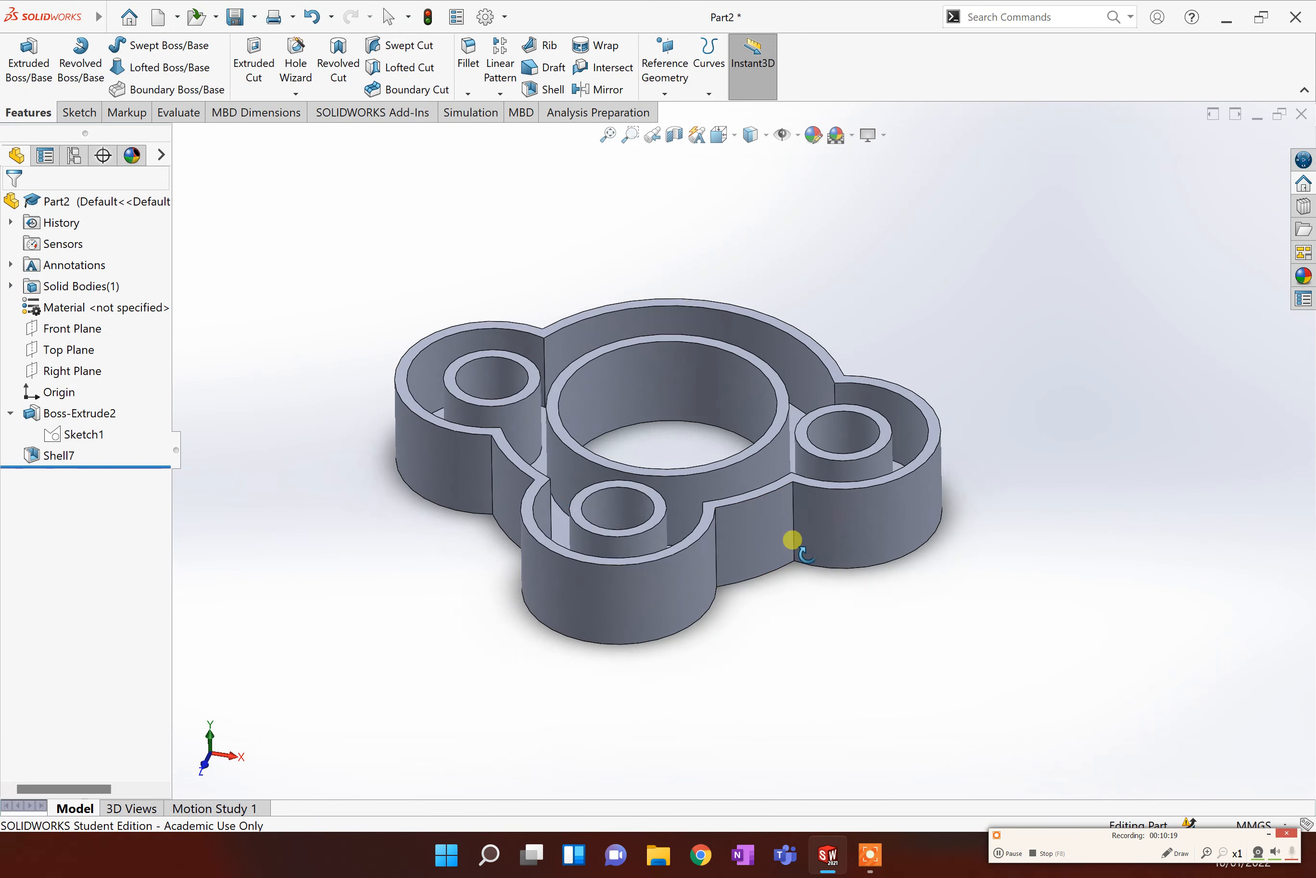
scroll(524, 453, down, 2)
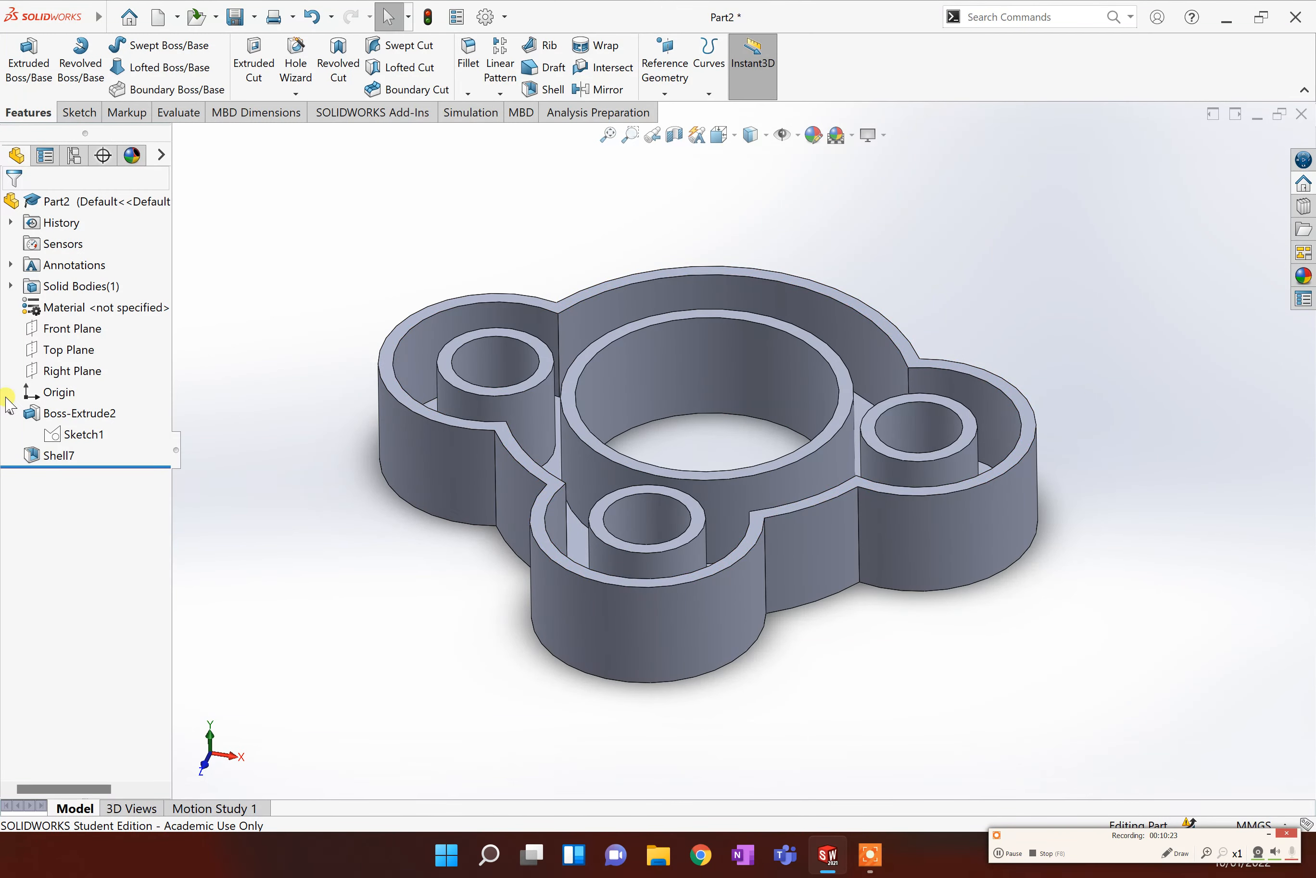
right_click(77, 414)
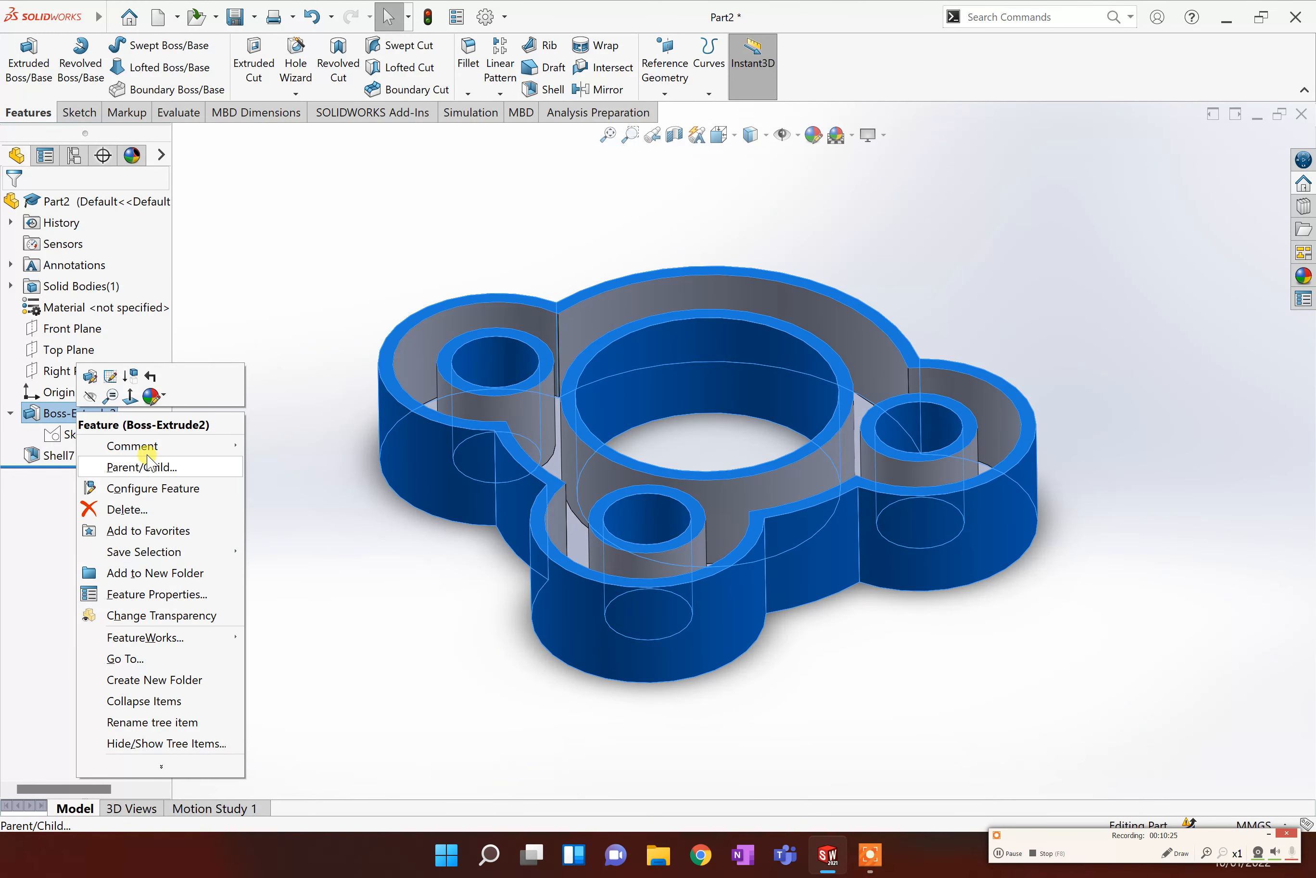
click(111, 376)
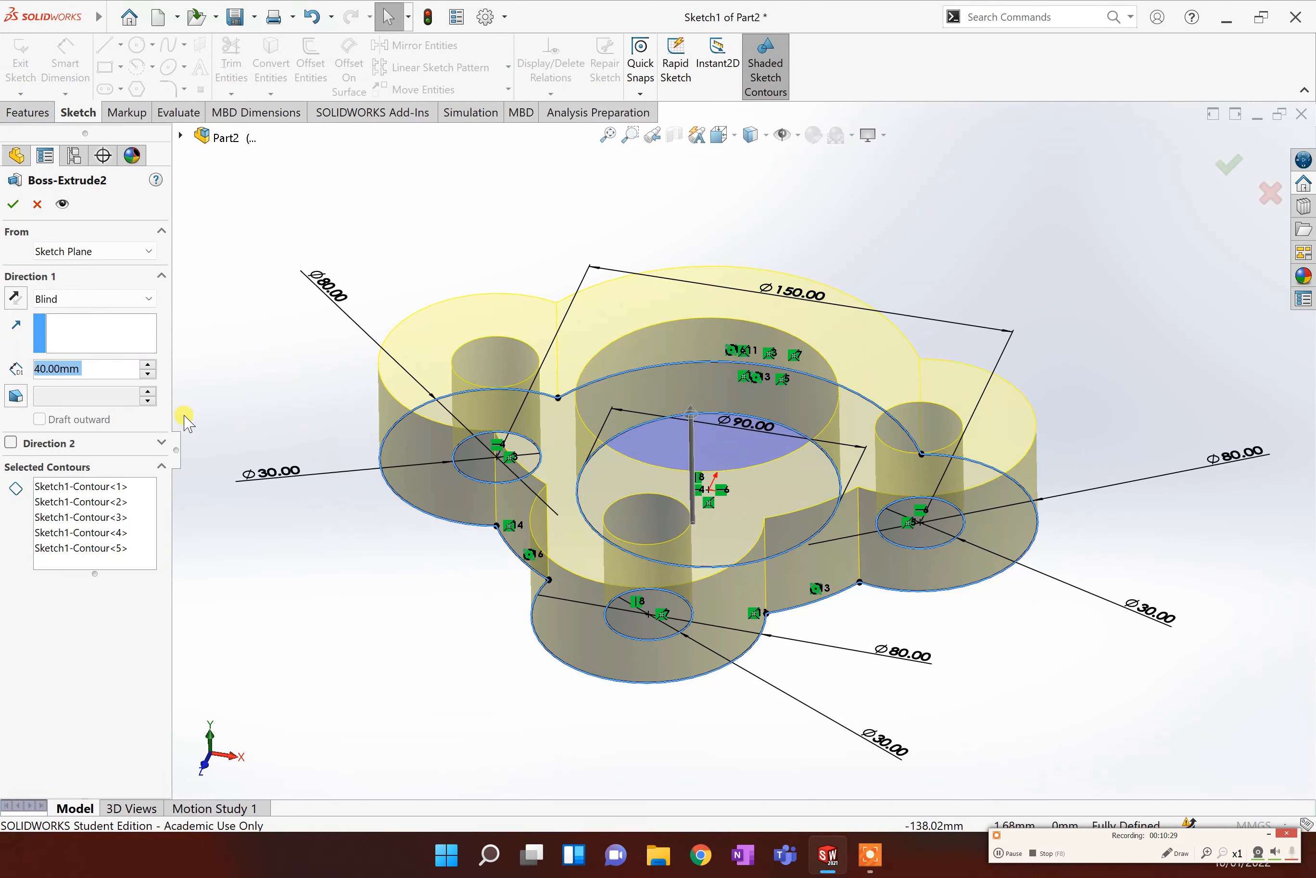
click(37, 204)
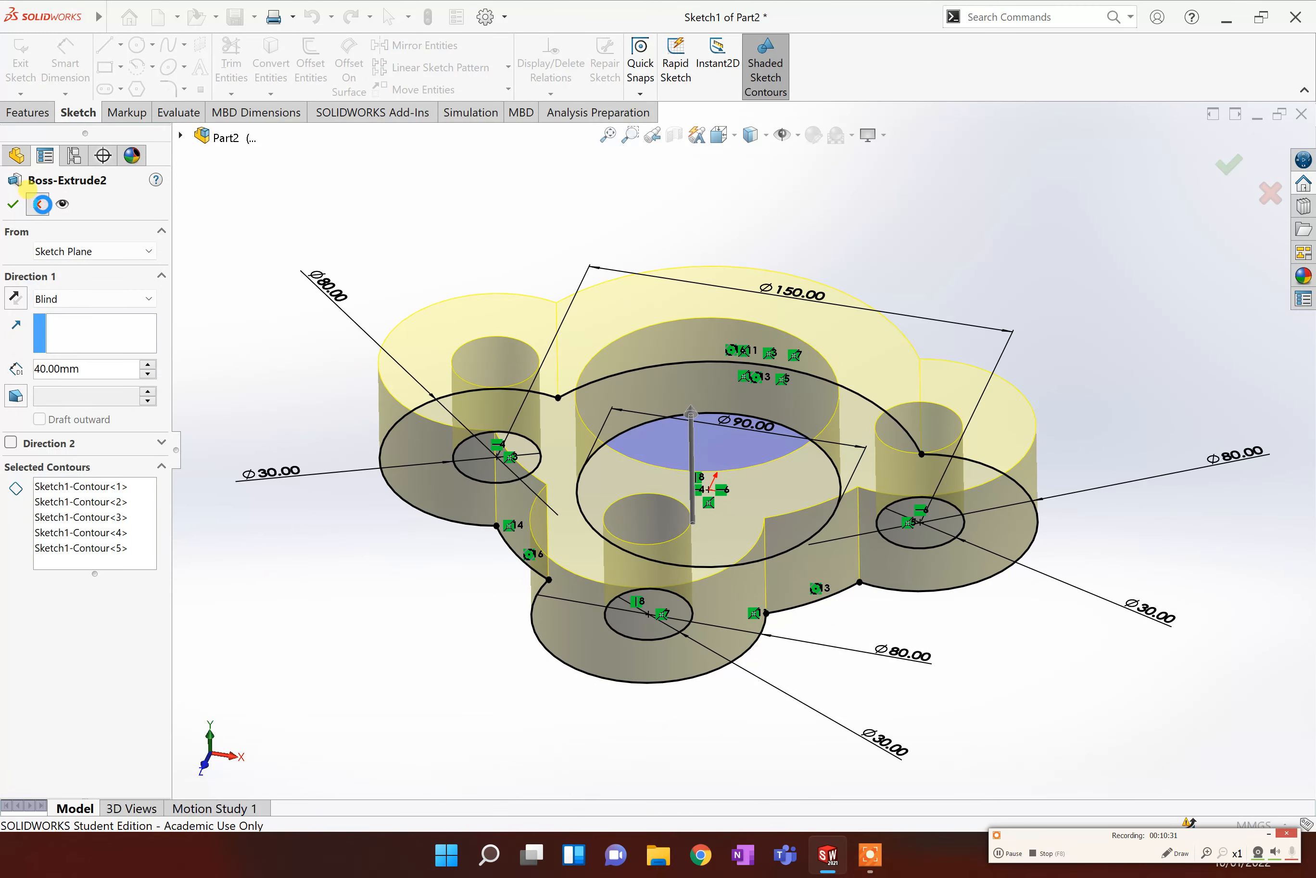
key(ctrl+b)
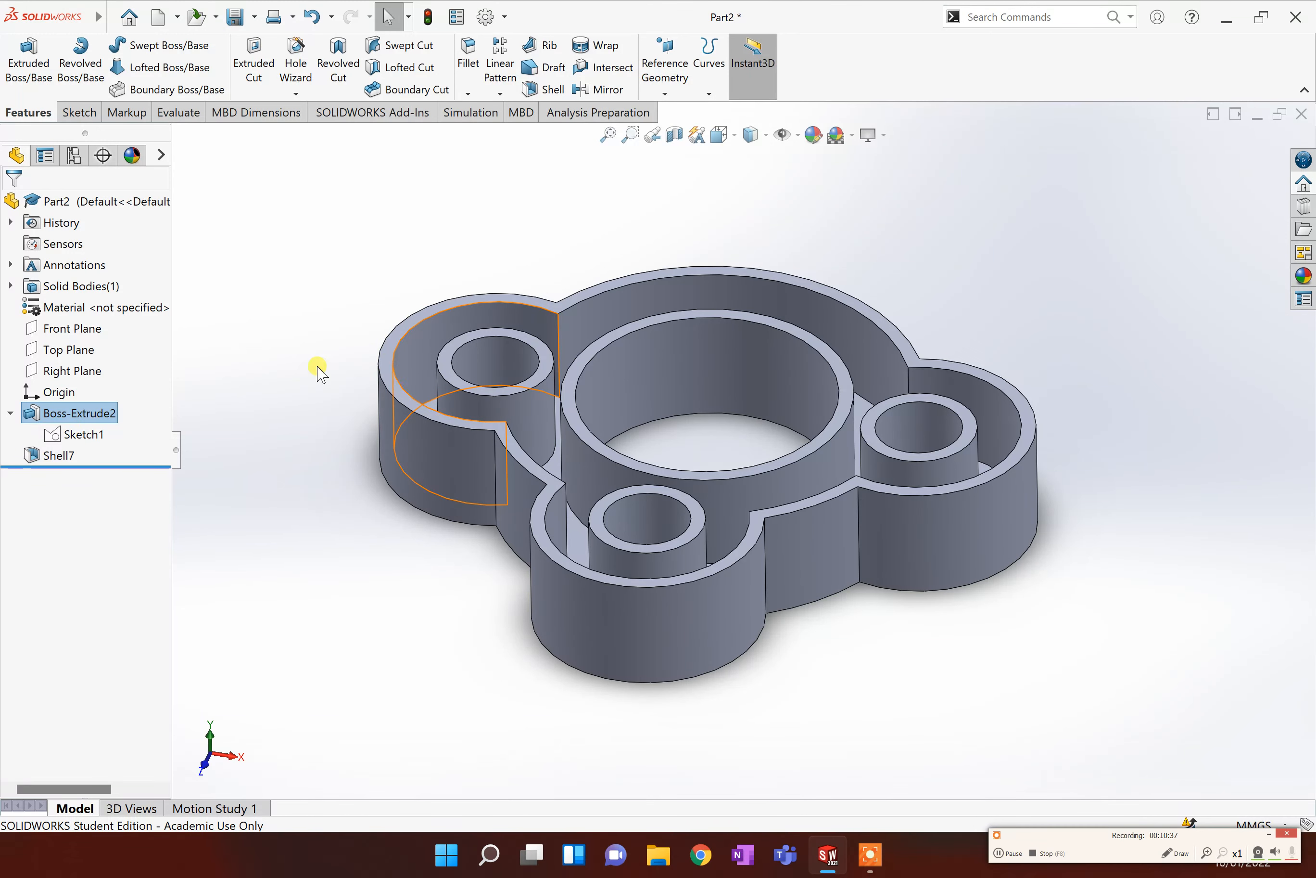
Open Sketch1 of Boss-Extrude2 for editing, viewed from the Top.
click(79, 435)
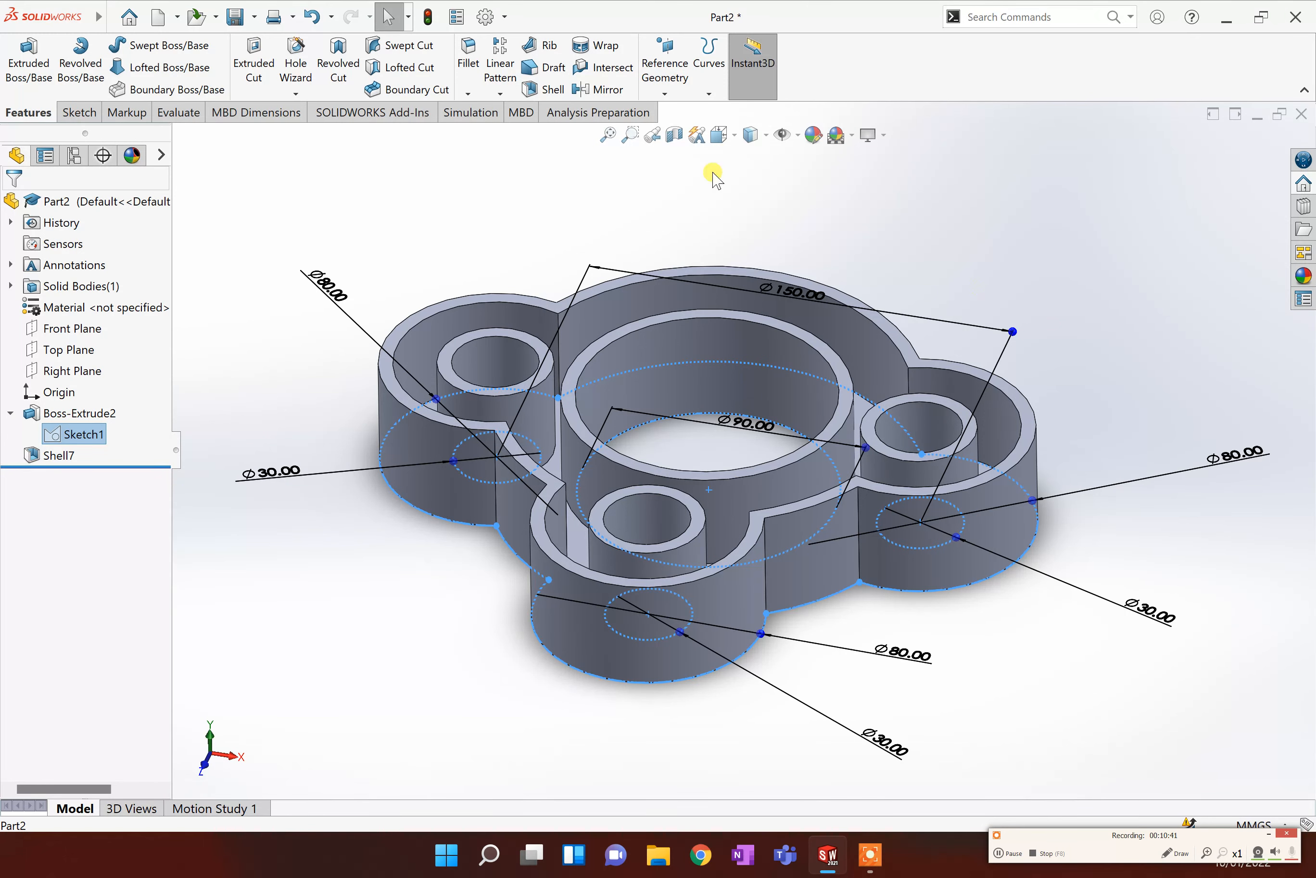
click(720, 134)
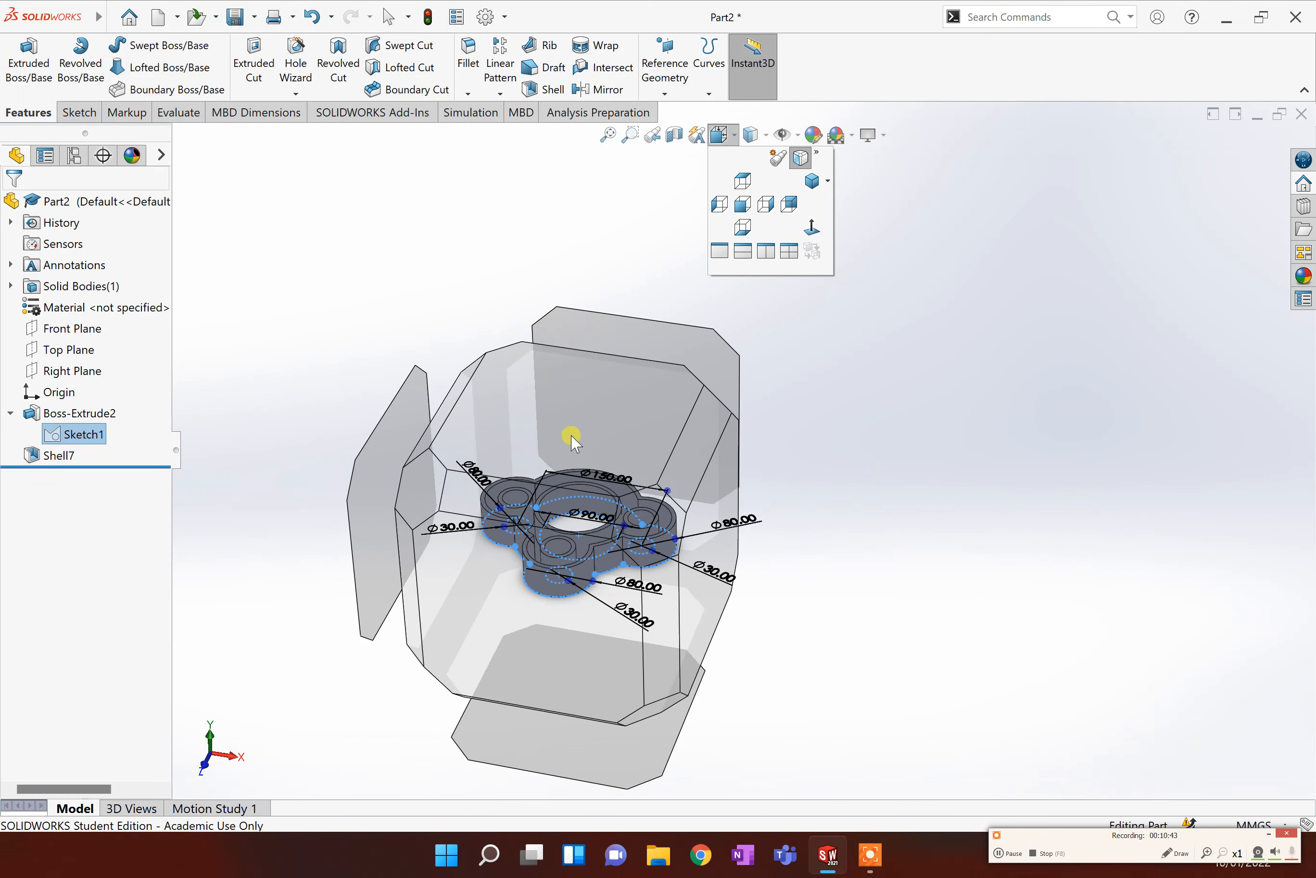
click(626, 408)
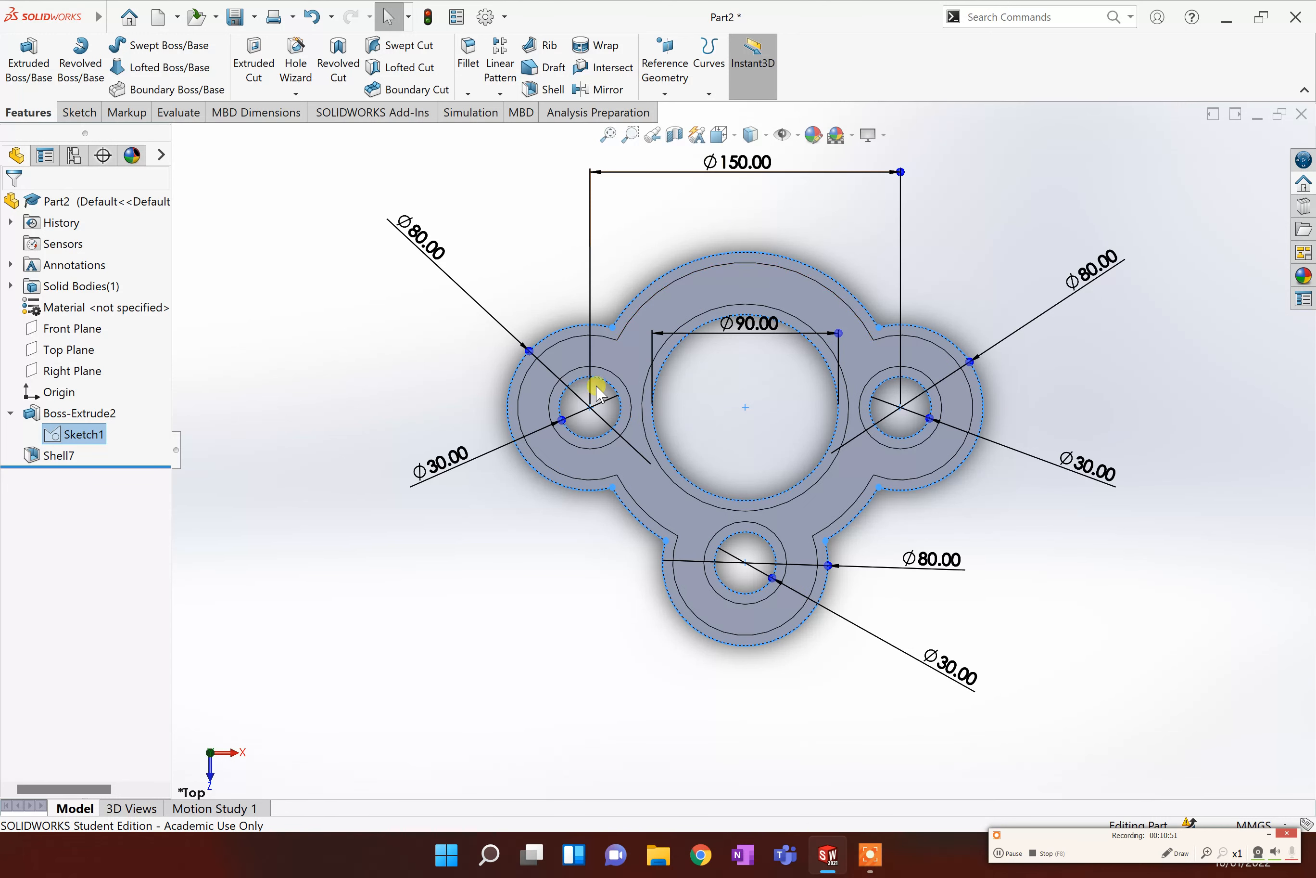
right_click(82, 440)
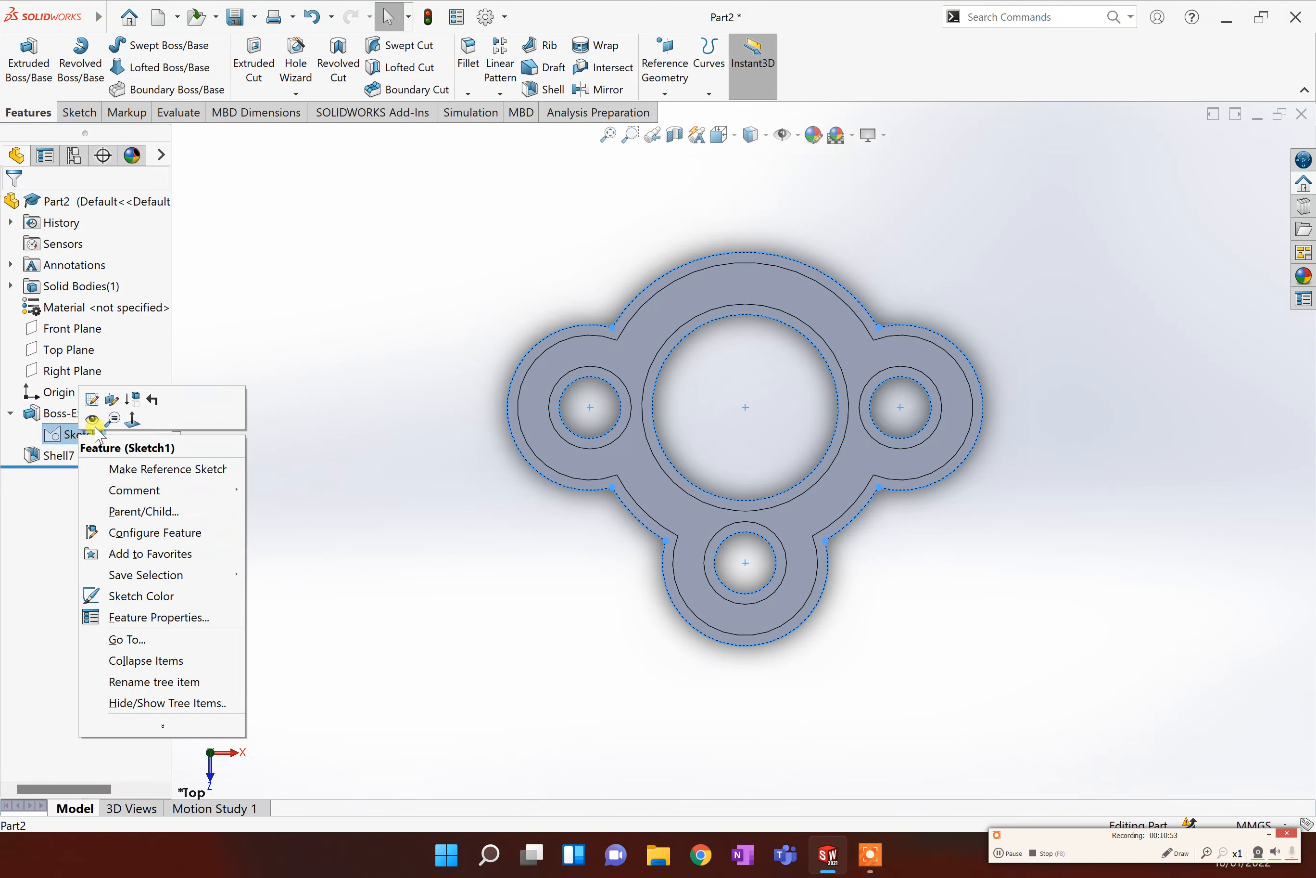
click(94, 399)
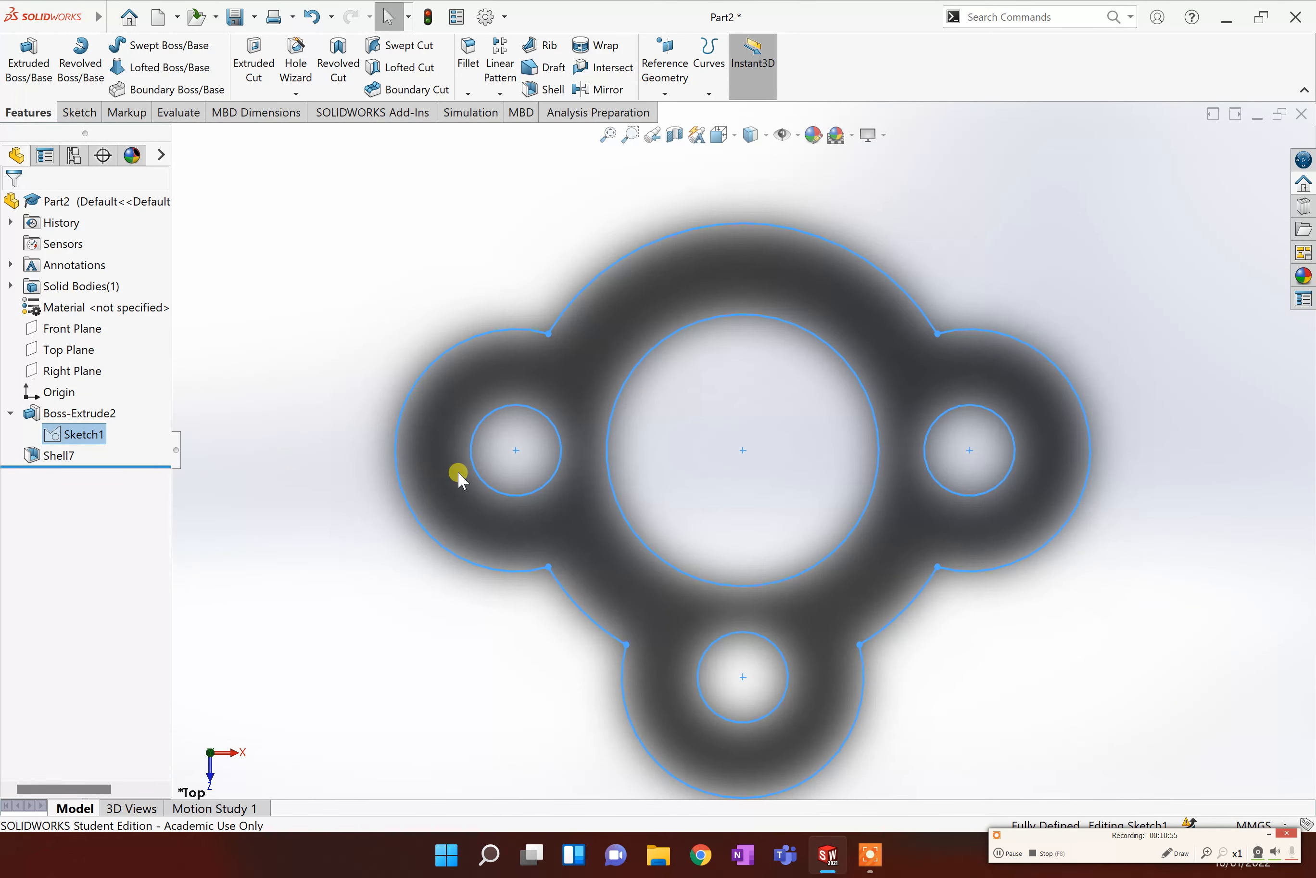
scroll(617, 435, down, 2)
scroll(621, 441, up, 3)
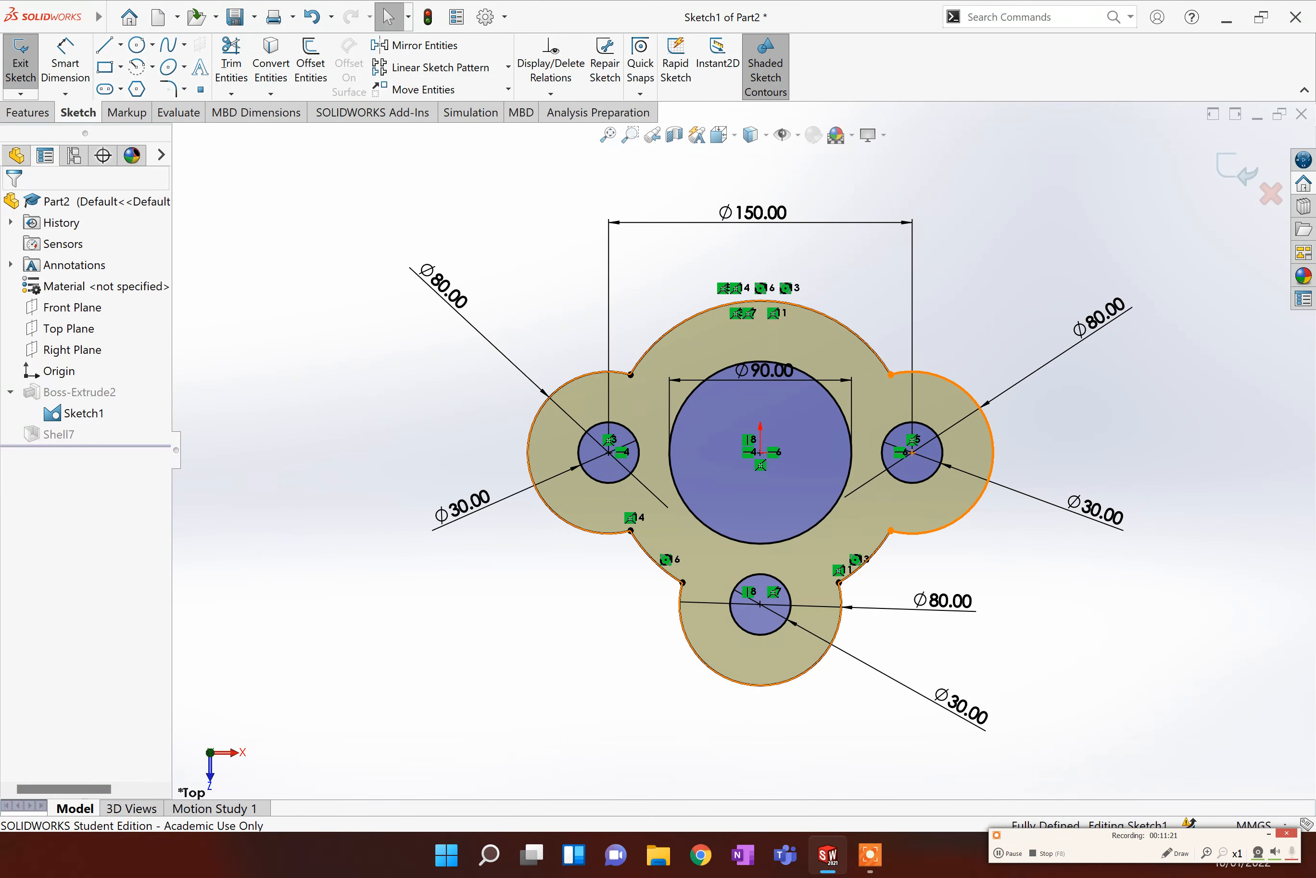
click(136, 45)
click(760, 451)
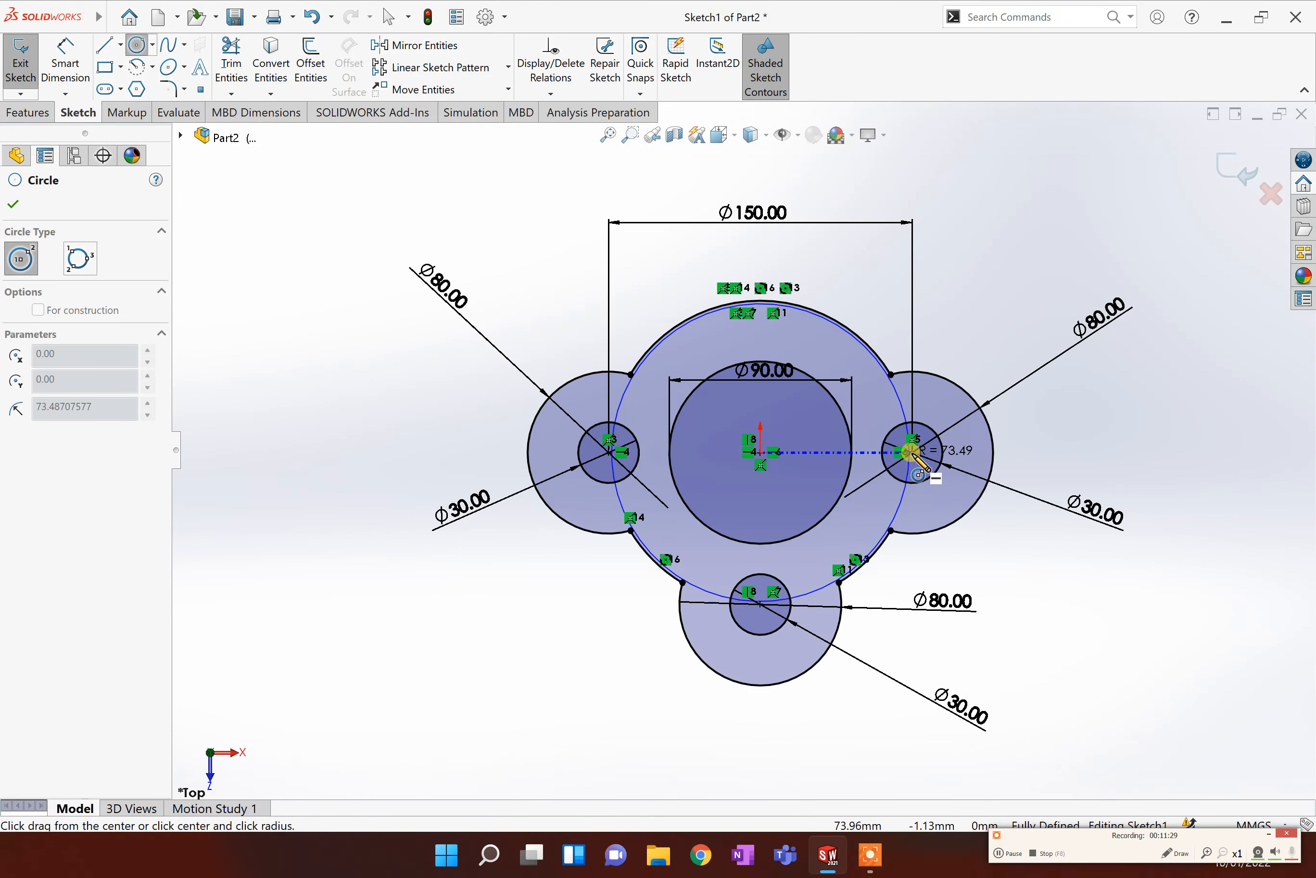
key(Escape)
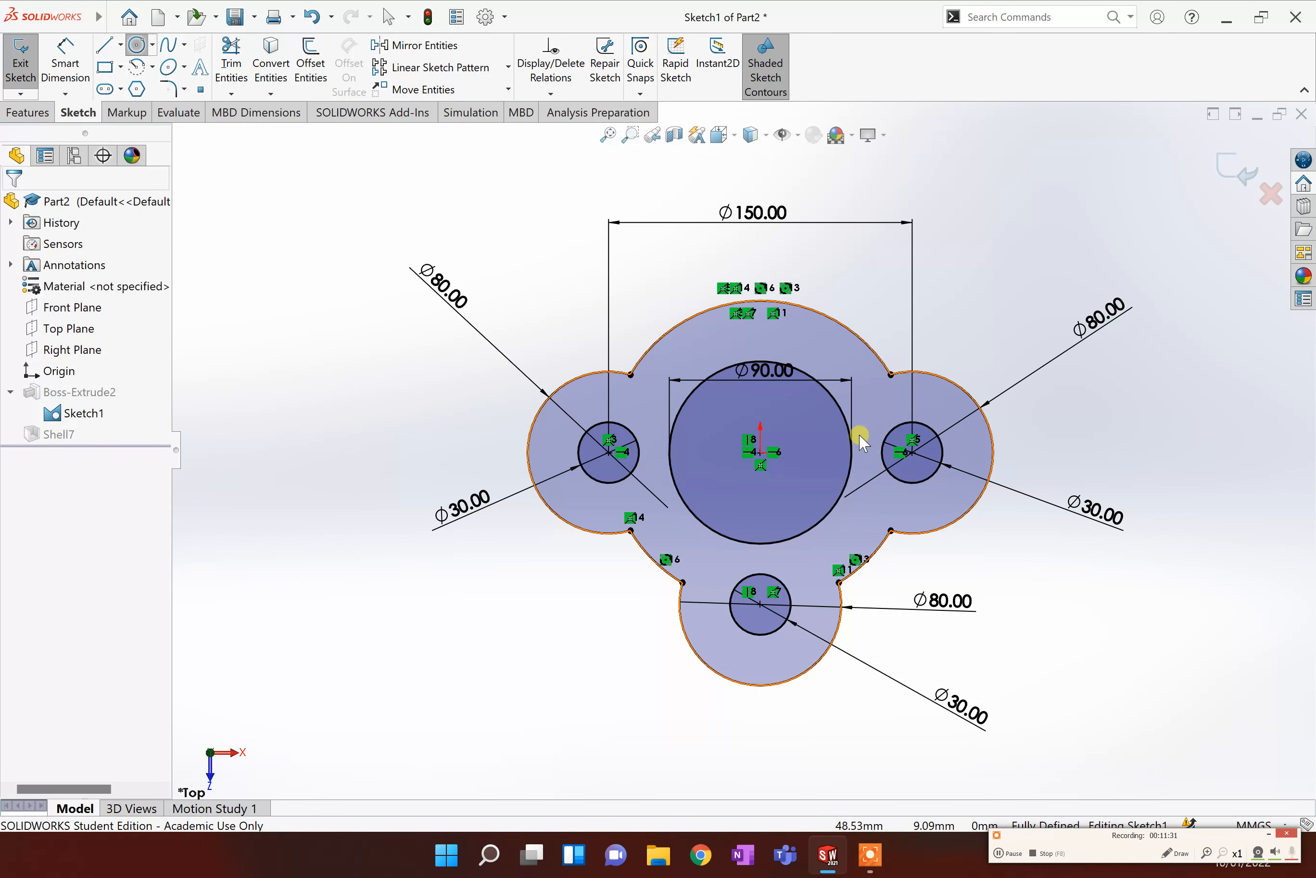